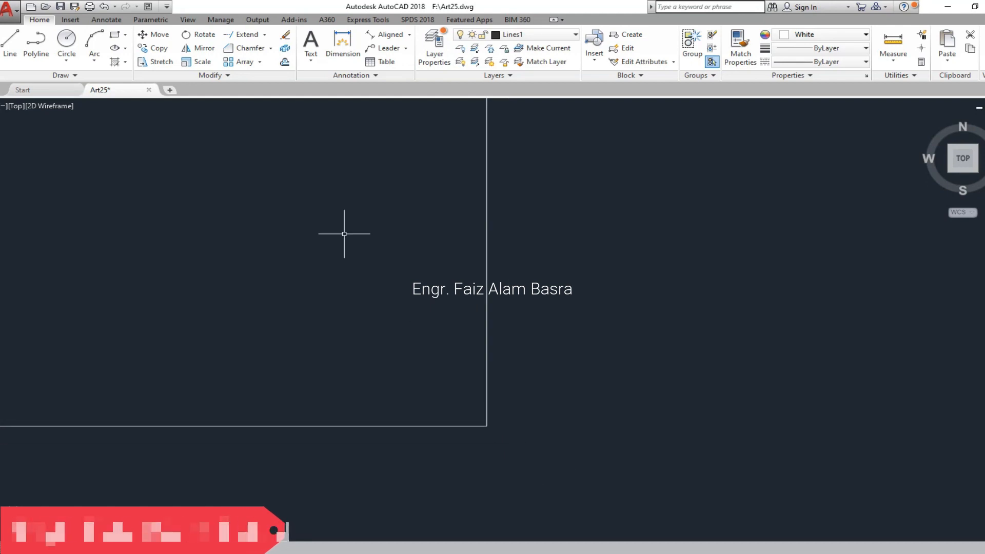
- Offset the corner lines by 1'-6" and trim the overhanging ends to form a closed square
left_click(285, 62)
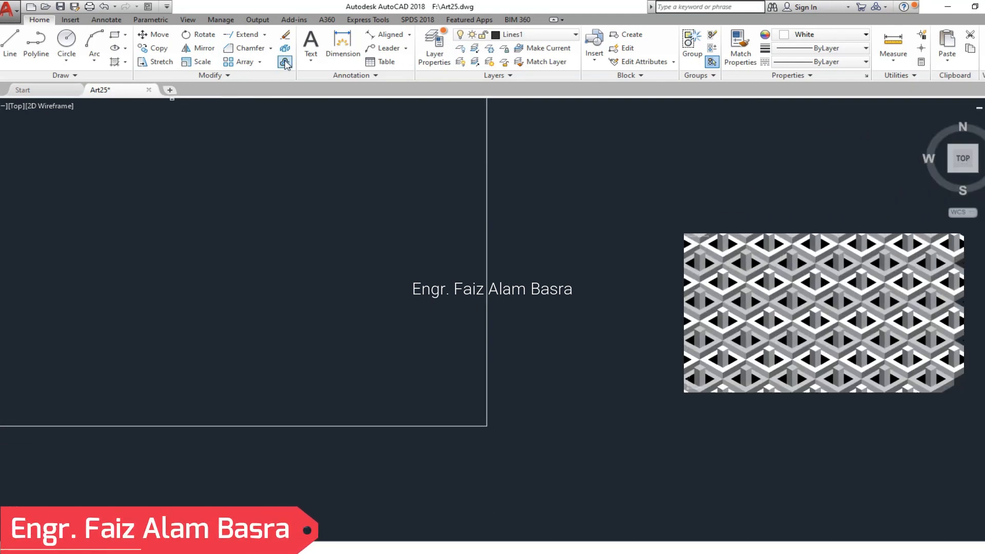
key("Return")
left_click(328, 426)
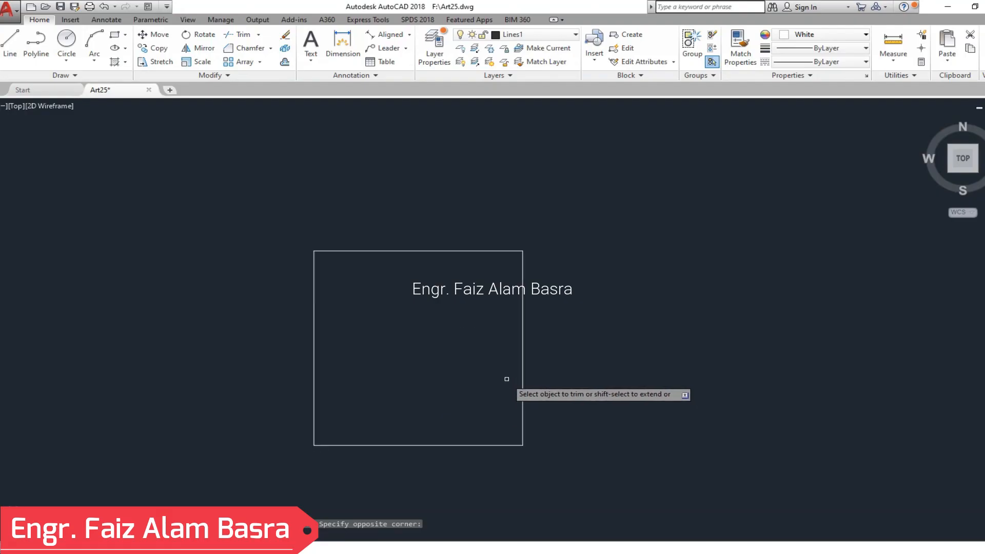
scroll(345, 292, "down", 4)
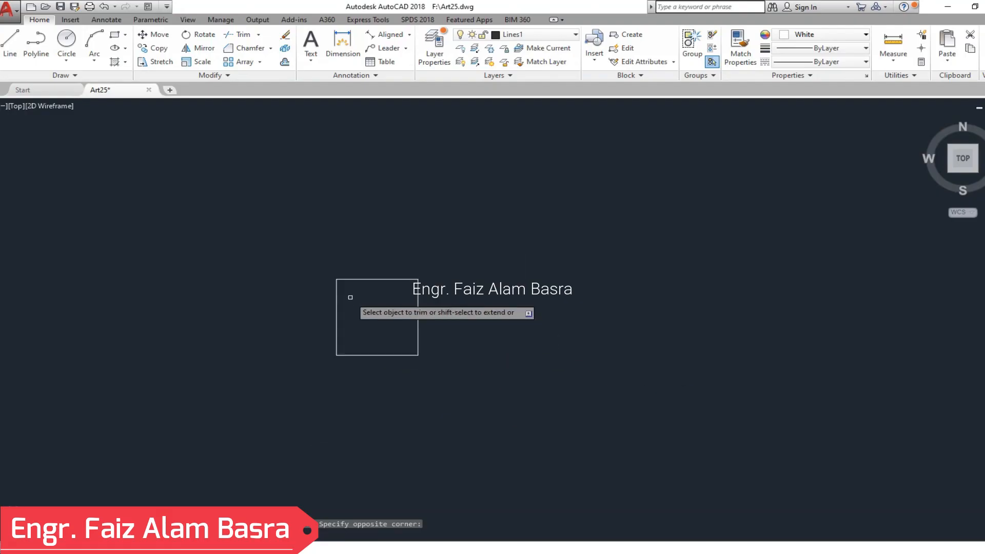
scroll(371, 334, "up", 4)
right_click(368, 305)
left_click(388, 310)
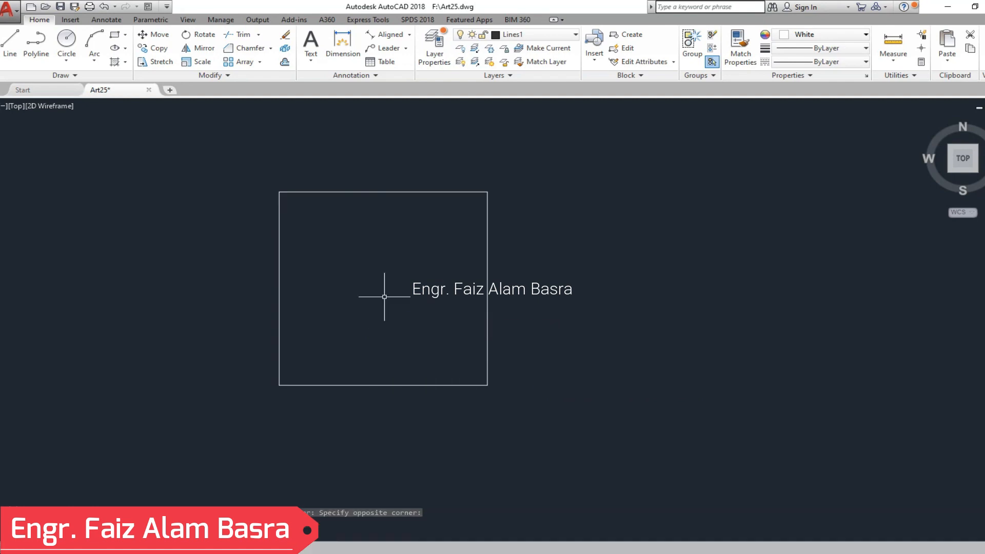
- Offset the square's left edge outward by 1'-6"
left_click(285, 62)
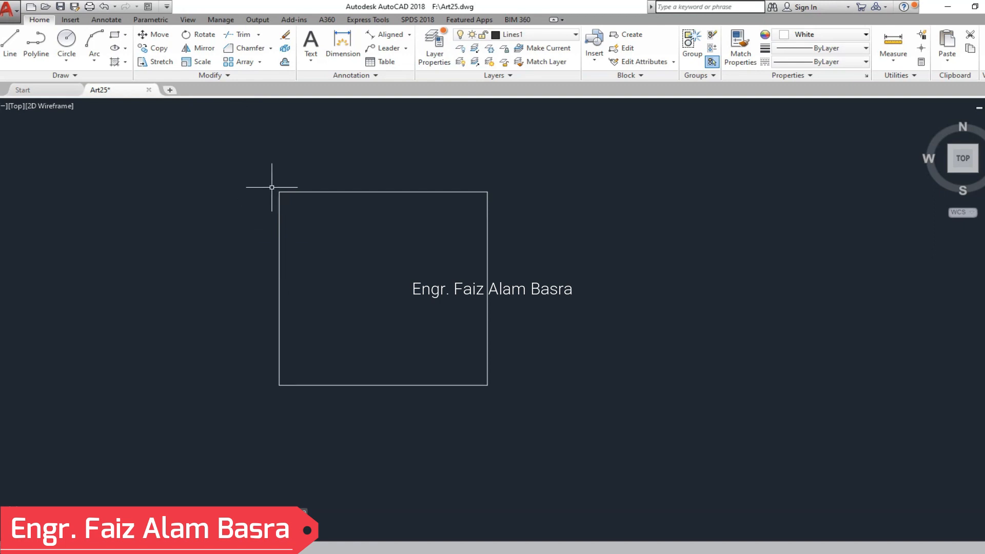
left_click(284, 62)
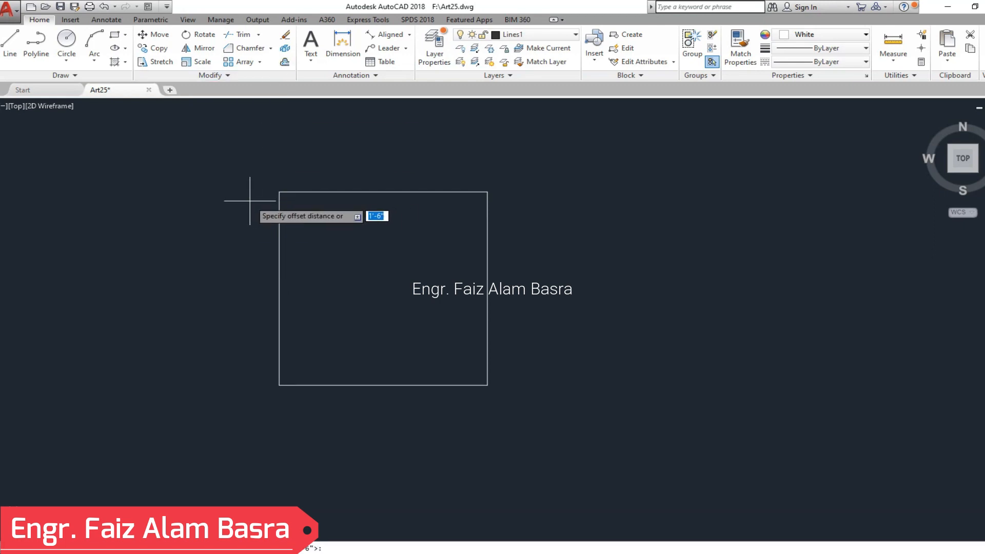
key("Return")
right_click(181, 247)
left_click(201, 260)
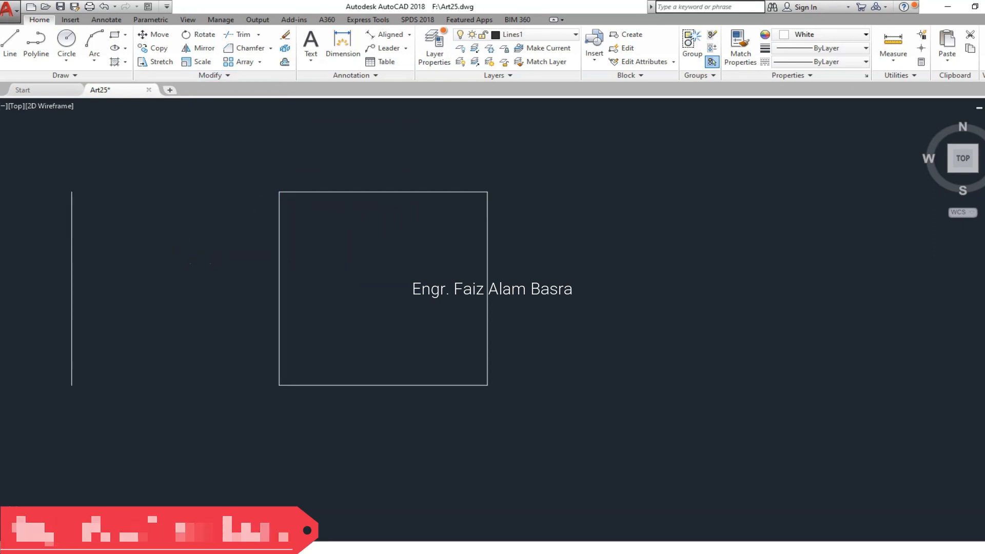
- Join the square's top and bottom edges to the offset left line with Chamfer, forming a double-width rectangle
left_click(250, 48)
left_click(299, 192)
left_click(71, 237)
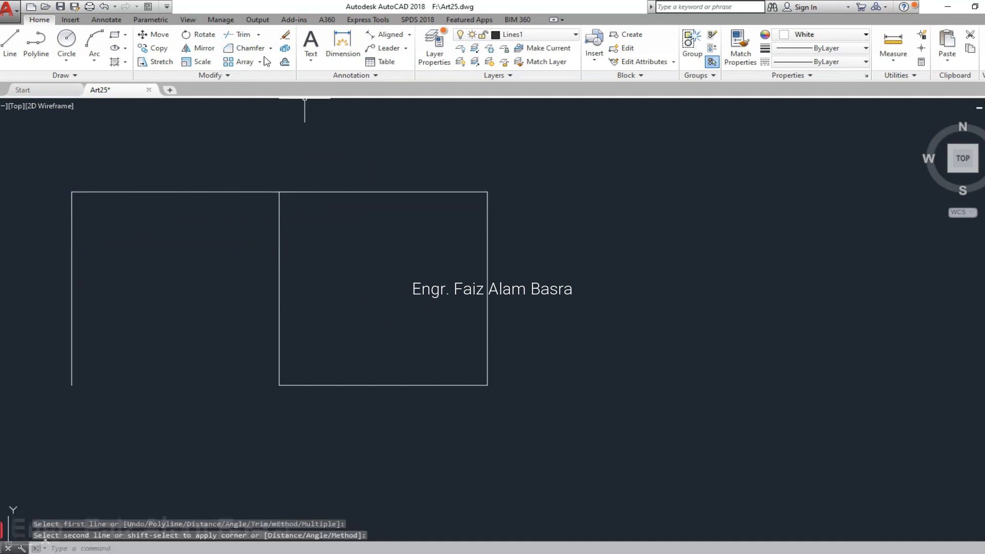
key("Return")
left_click(299, 385)
left_click(73, 377)
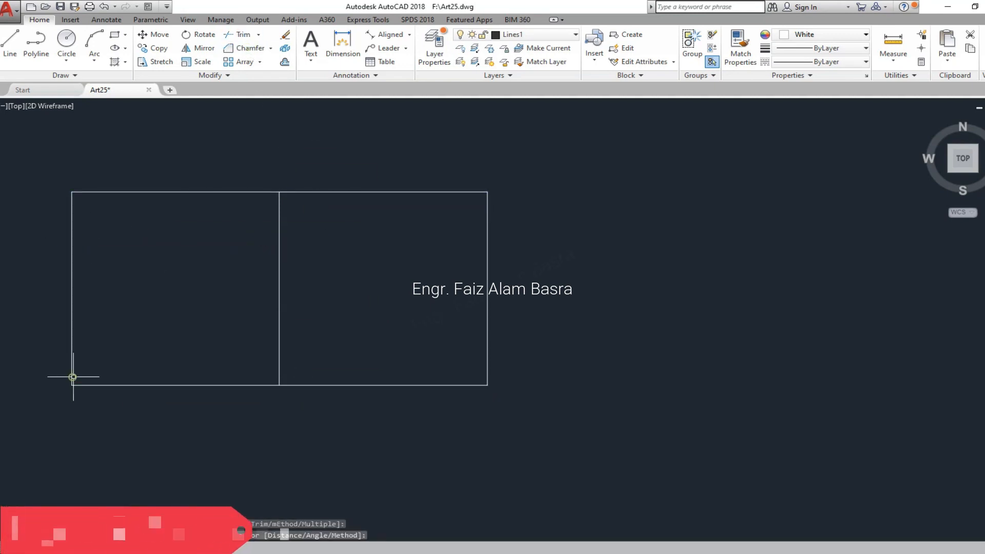
- Draw a rhombus with lines connecting the ends of the central vertical line to the midpoints of the rectangle's side edges
left_click(10, 49)
left_click(279, 192)
left_click(71, 289)
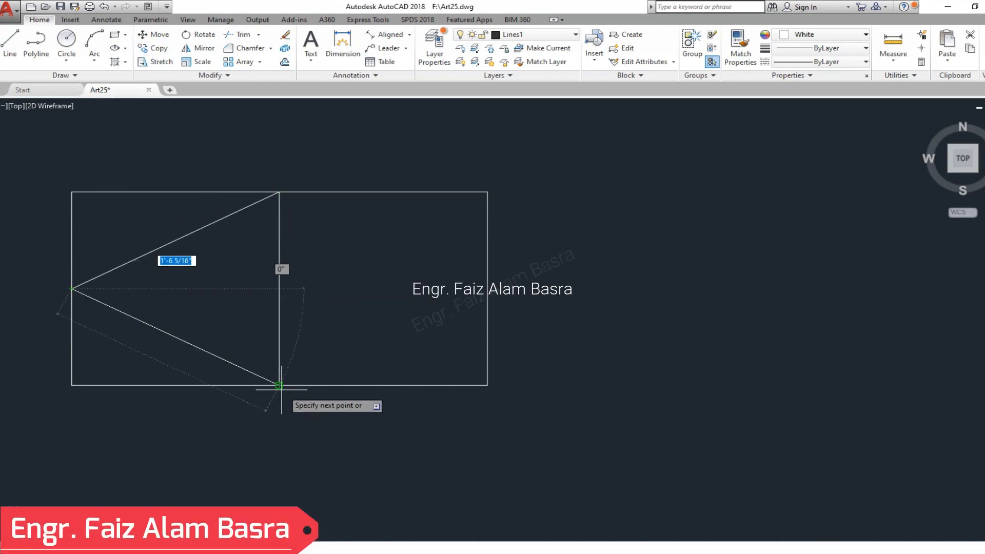
left_click(486, 289)
key("Escape")
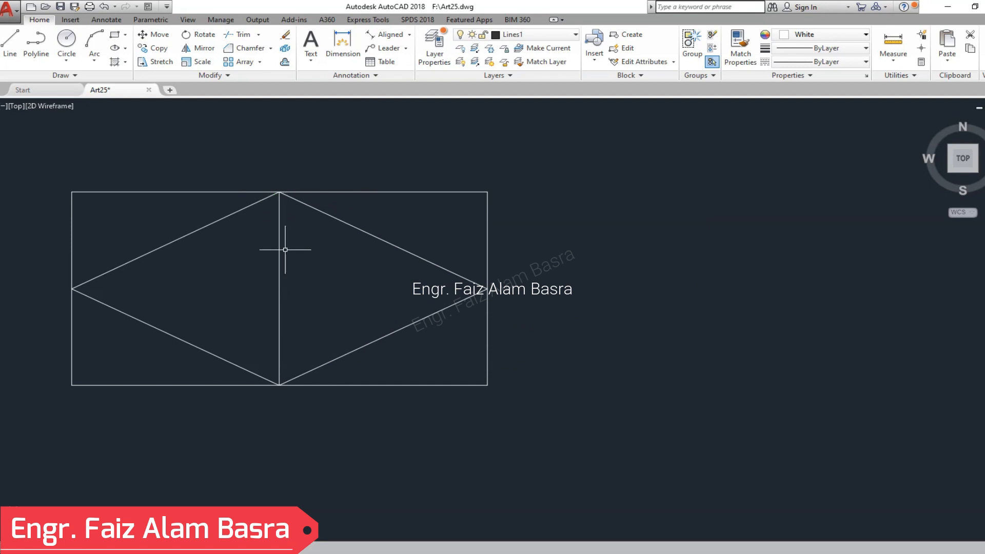
- Offset the rectangle's top edge upward by 2"
middle_click_drag(302, 249, 336, 259)
scroll(274, 270, "up", 2)
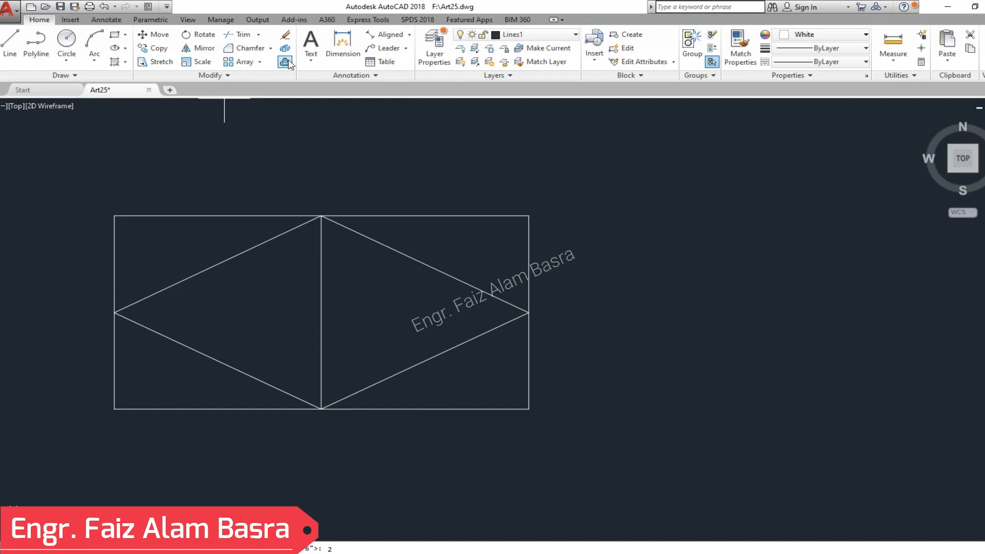
left_click(284, 62)
left_click(402, 216)
left_click(414, 174)
right_click(414, 171)
left_click(434, 179)
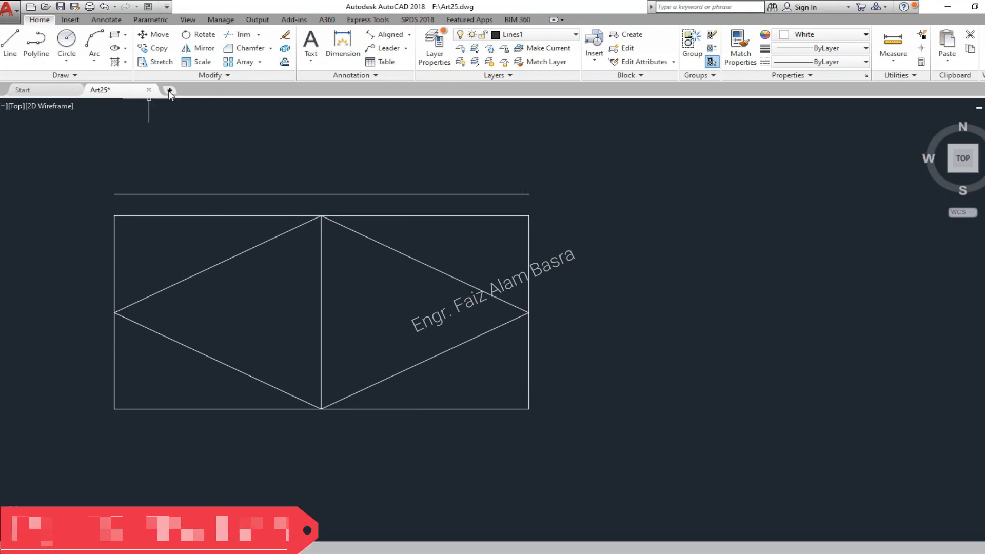
- Stretch the rectangle's top edge and the rhombus's upper vertex 2" up to the offset line
left_click(165, 64)
left_click(576, 237)
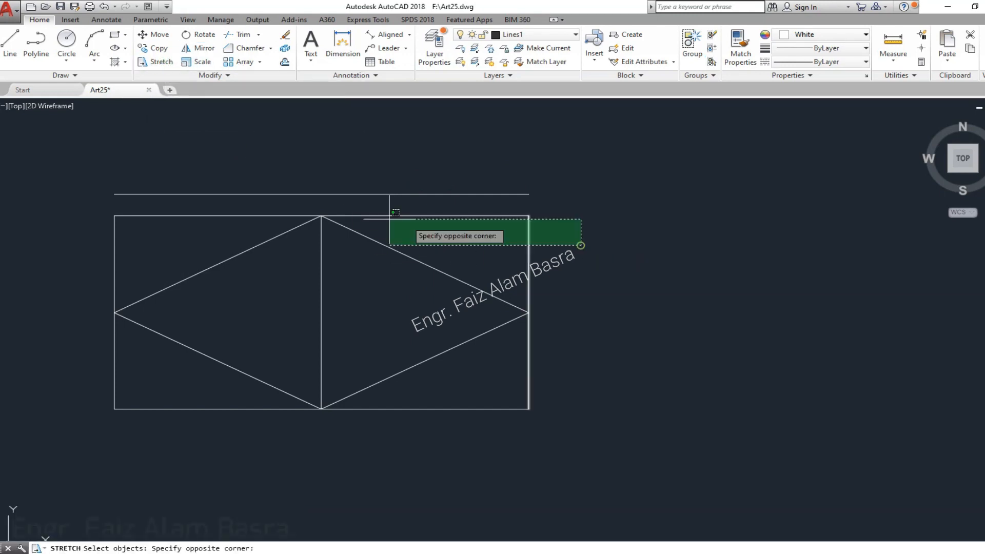
left_click(105, 208)
key("Return")
left_click(320, 216)
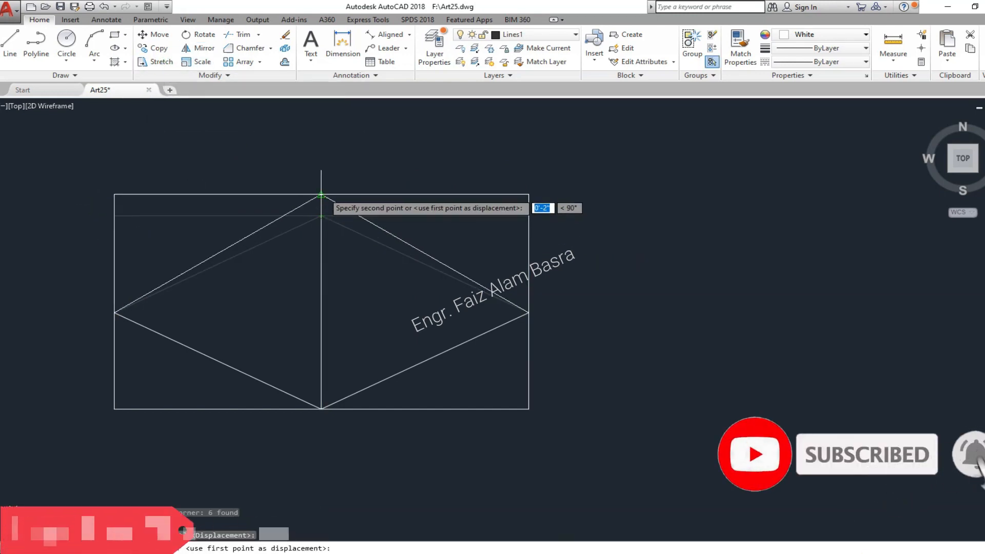
left_click(321, 194)
- Stretch the rhombus's left and right vertices upward by 1" to recentre them on the side edges
left_click(156, 64)
left_click(576, 354)
left_click(53, 285)
key("Return")
left_click(53, 285)
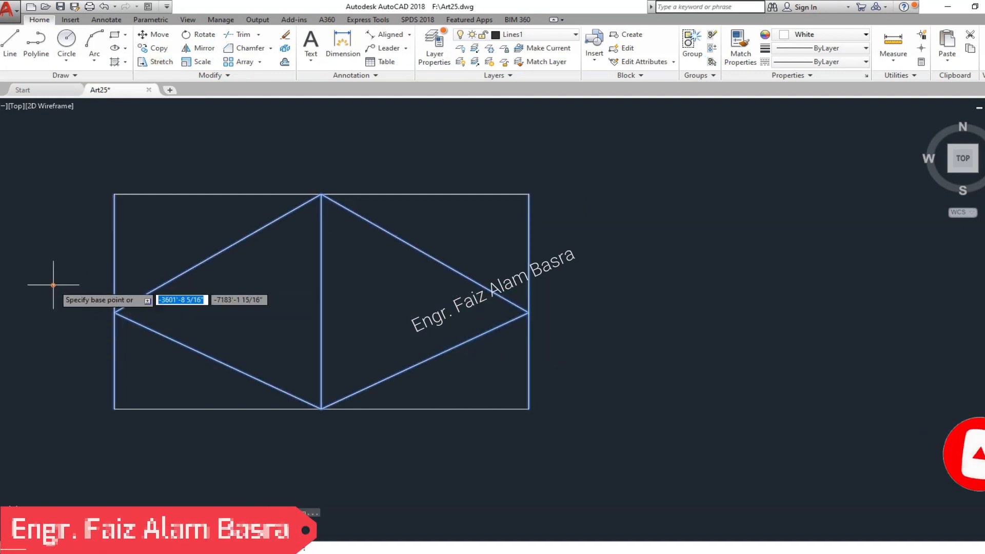
type("1")
key("Return")
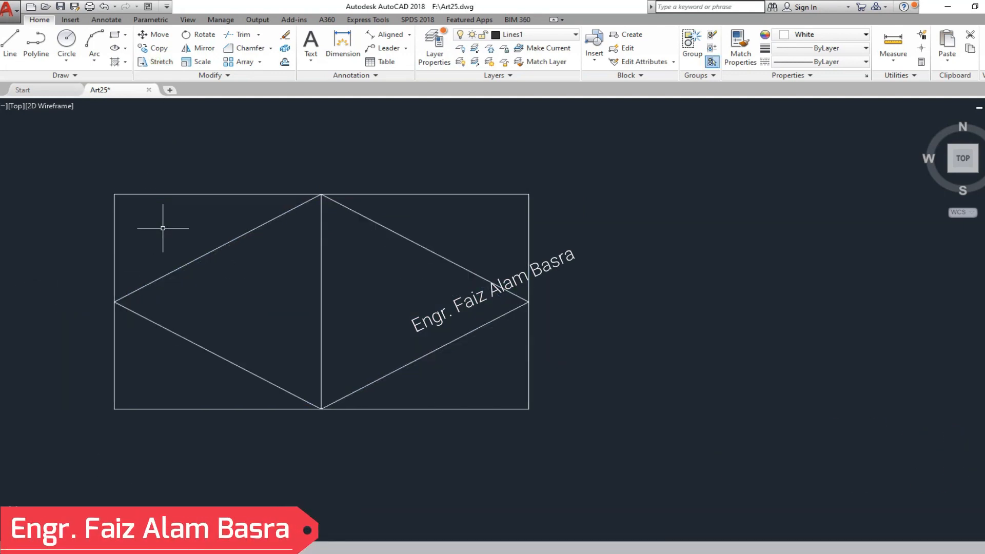
- Offset the two lower rhombus edges toward the inside of the rhombus
scroll(299, 316, "up", 2)
left_click(284, 62)
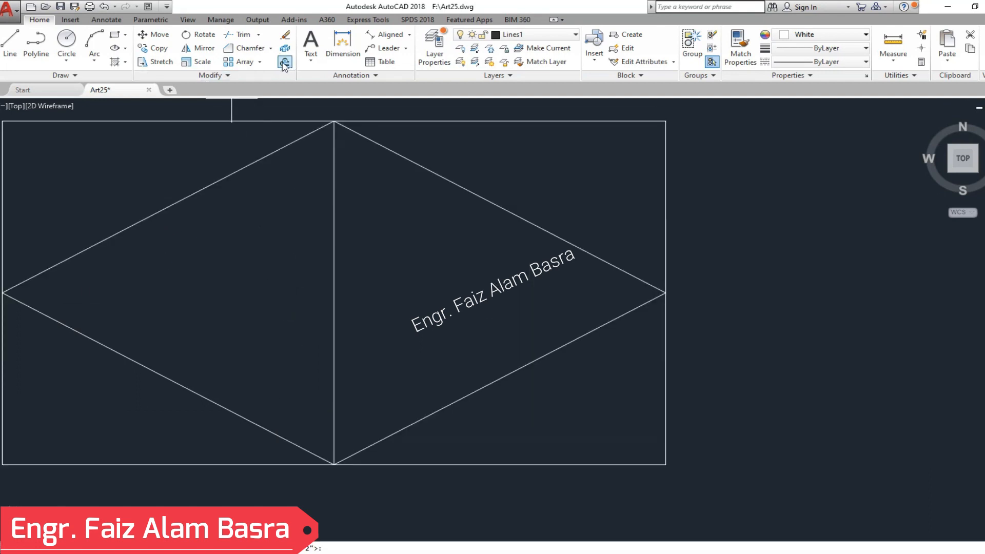
key("Return")
left_click(431, 414)
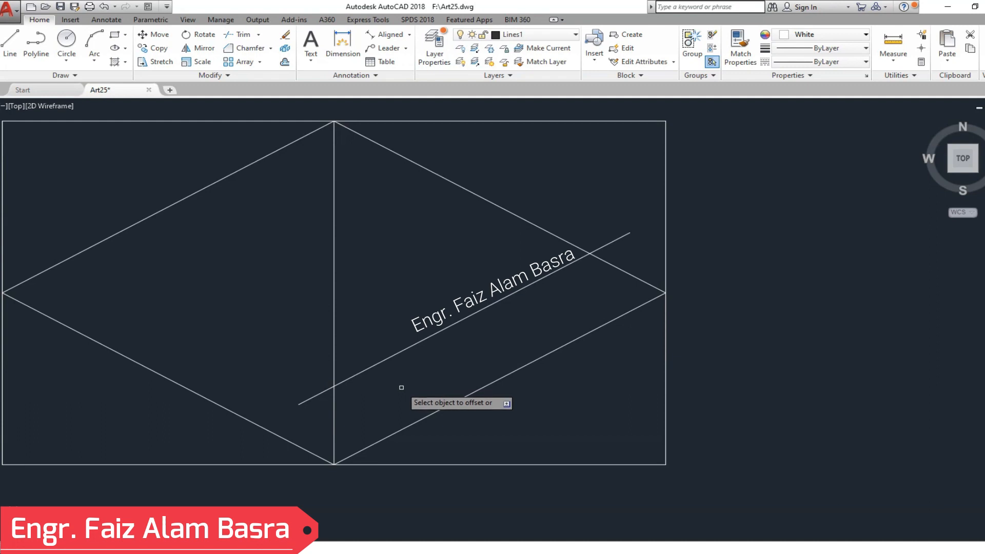
scroll(401, 387, "down", 3)
scroll(358, 392, "up", 1)
left_click(302, 394)
left_click(336, 376)
scroll(320, 398, "down", 4)
scroll(334, 399, "up", 6)
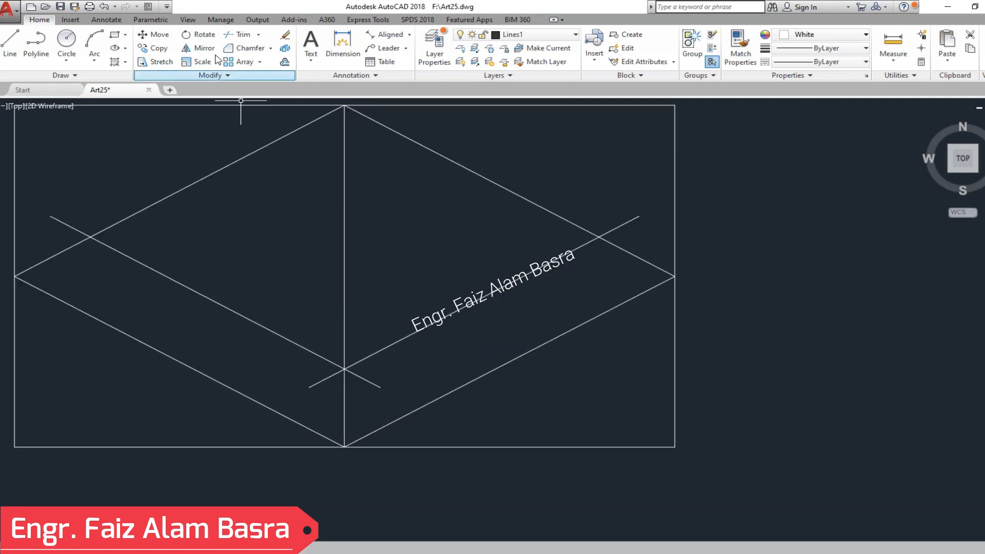
- Offset the two lower rhombus edges inward by 3" and delete the earlier pair of offset lines
left_click(286, 62)
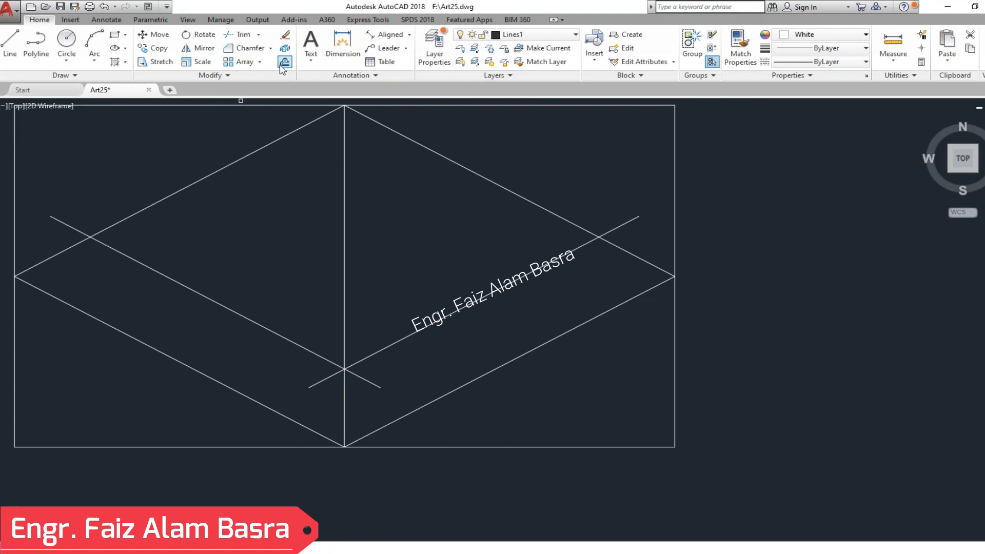
left_click(163, 355)
left_click(385, 379)
left_click(451, 392)
left_click(405, 315)
left_click(389, 345)
left_click(328, 360)
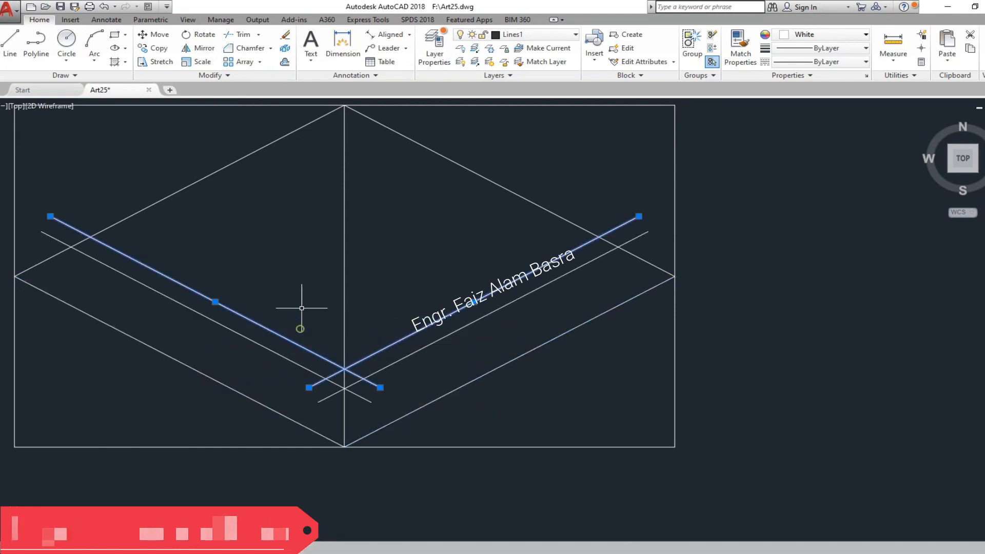
- Trim the ends of the two lower offset lines that overhang the rhombus sides and the central vertical line
left_click(251, 34)
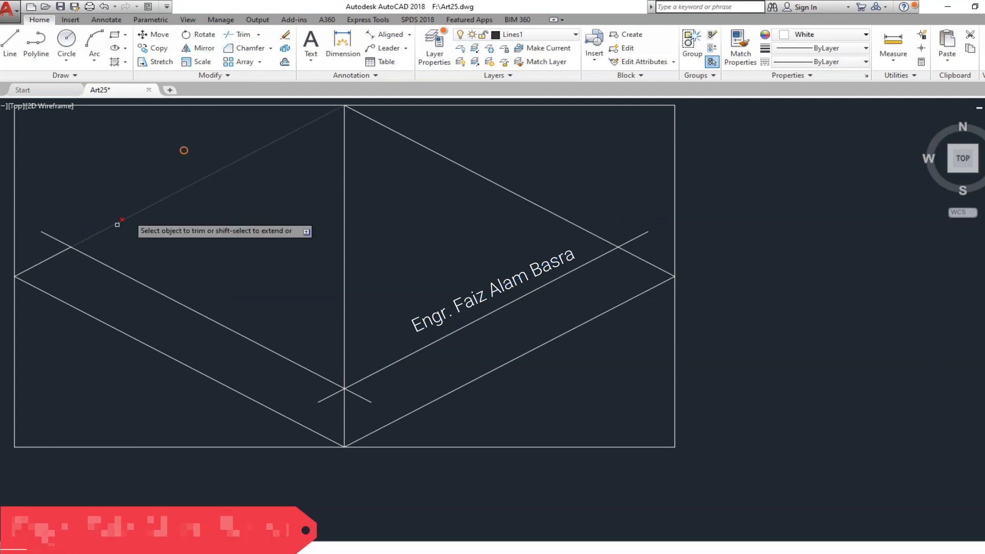
left_click(59, 241)
left_click(330, 395)
left_click(364, 398)
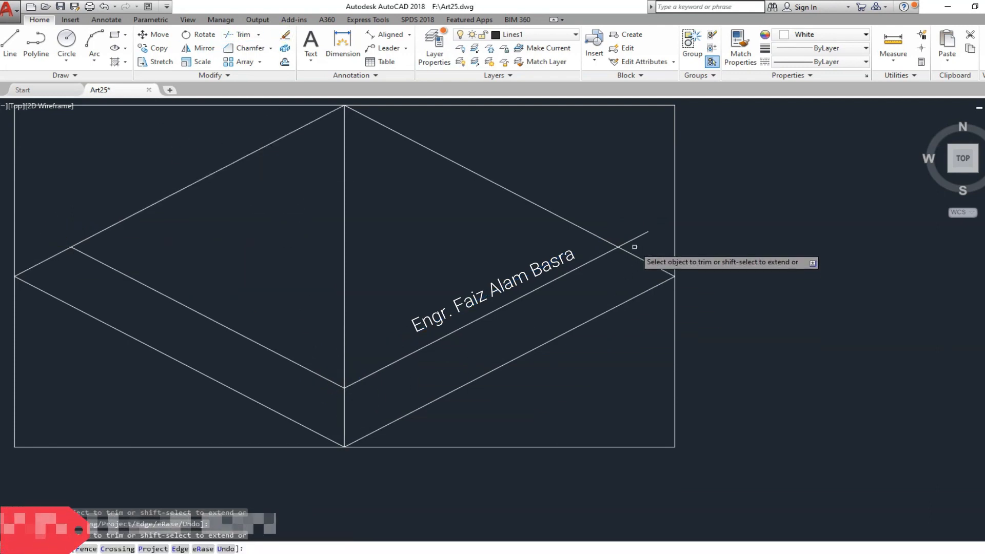
left_click(633, 240)
right_click(601, 206)
left_click(606, 211)
- Offset the two upper rhombus edges inward by 3"
left_click(284, 64)
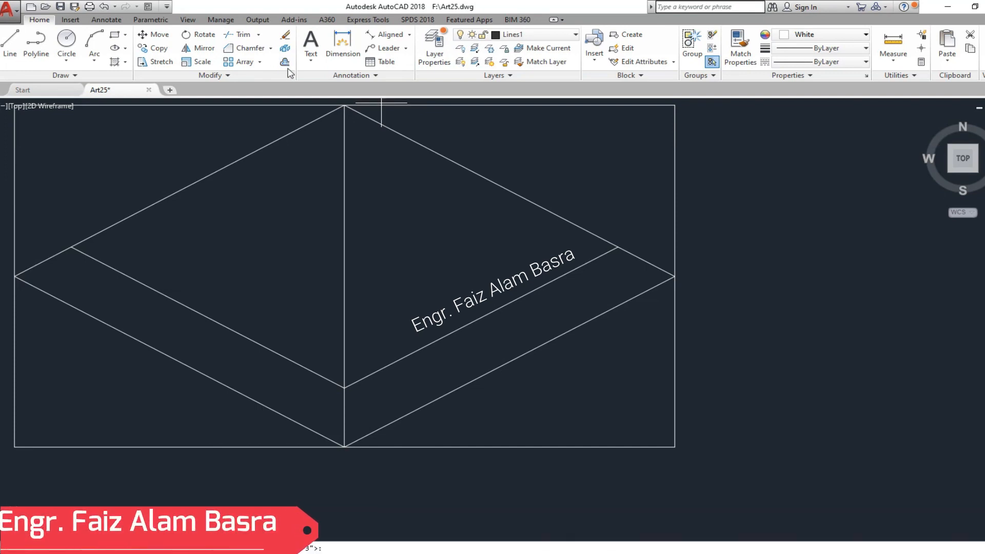
left_click(493, 181)
left_click(462, 212)
left_click(207, 177)
left_click(258, 216)
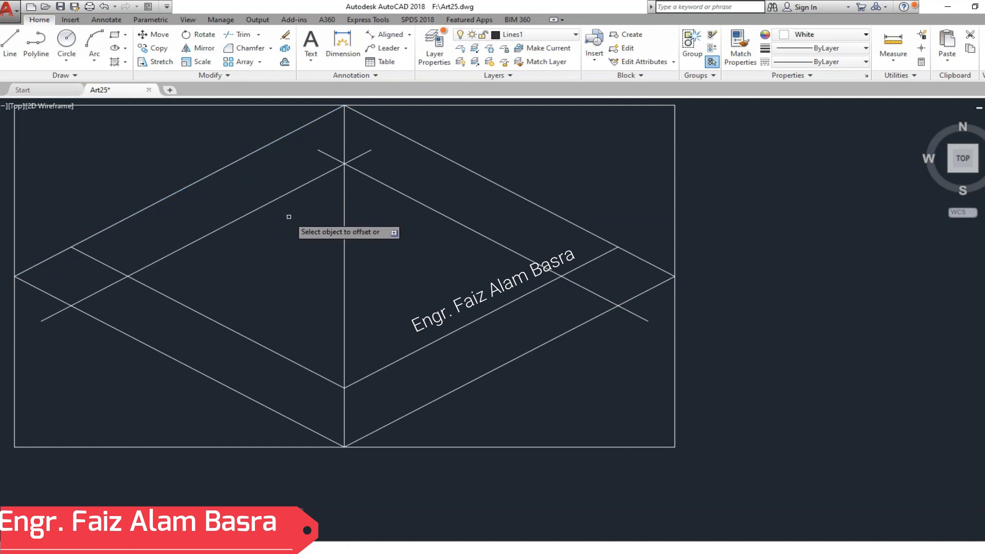
- Trim the upper offset lines to the inner rhombus corners and delete the leftover stubs outside the rhombus
left_click(229, 41)
key("Return")
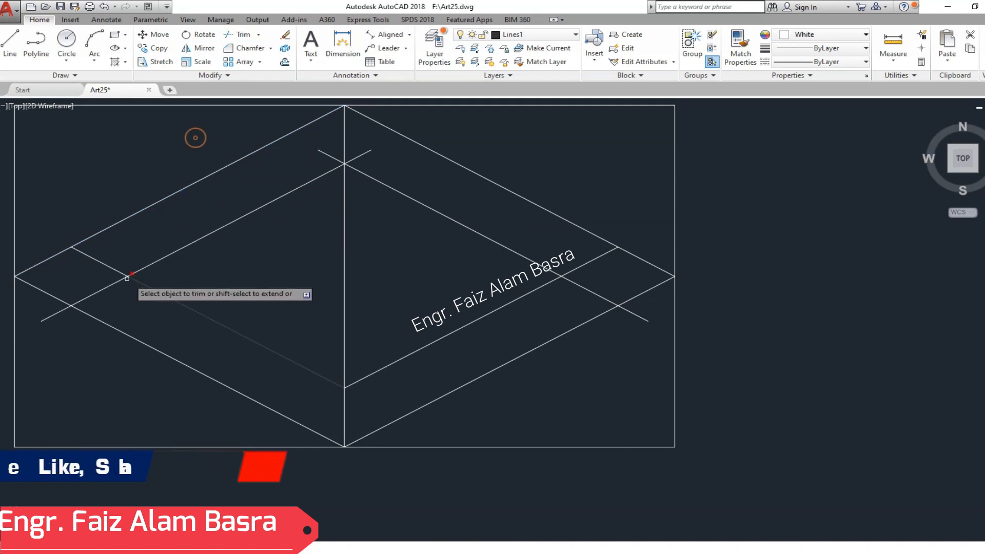
left_click(102, 289)
left_click(337, 155)
right_click(621, 288)
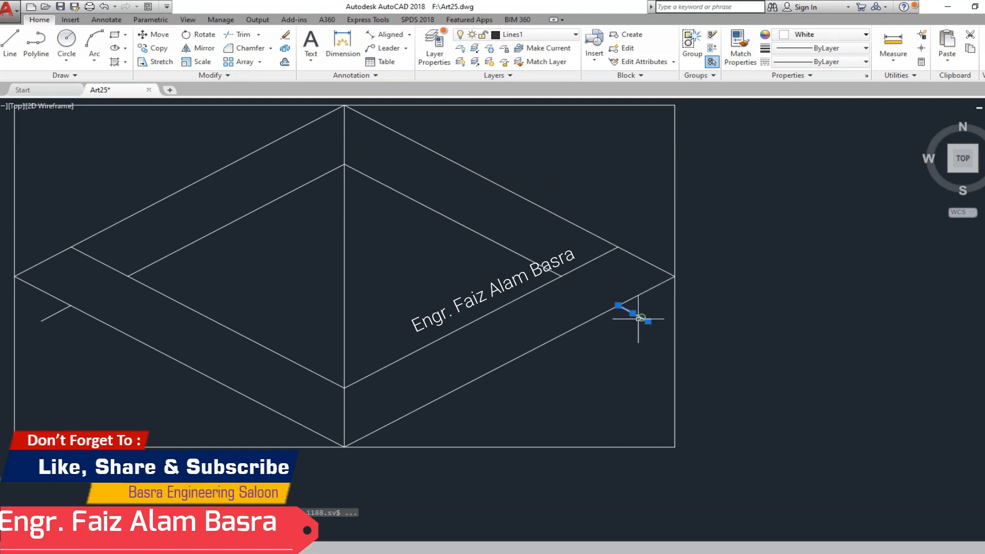
left_click(56, 314)
left_click(51, 309)
left_click(44, 308)
key("Delete")
- Offset the two upper rhombus edges inward by 4"
left_click(284, 63)
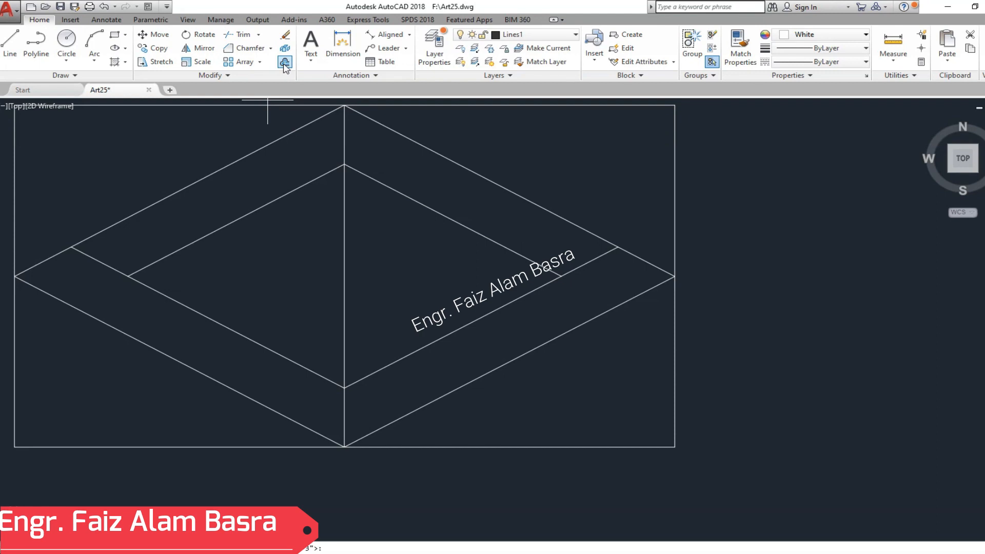
type("4")
key("Return")
left_click(297, 131)
left_click(357, 230)
left_click(411, 140)
left_click(328, 228)
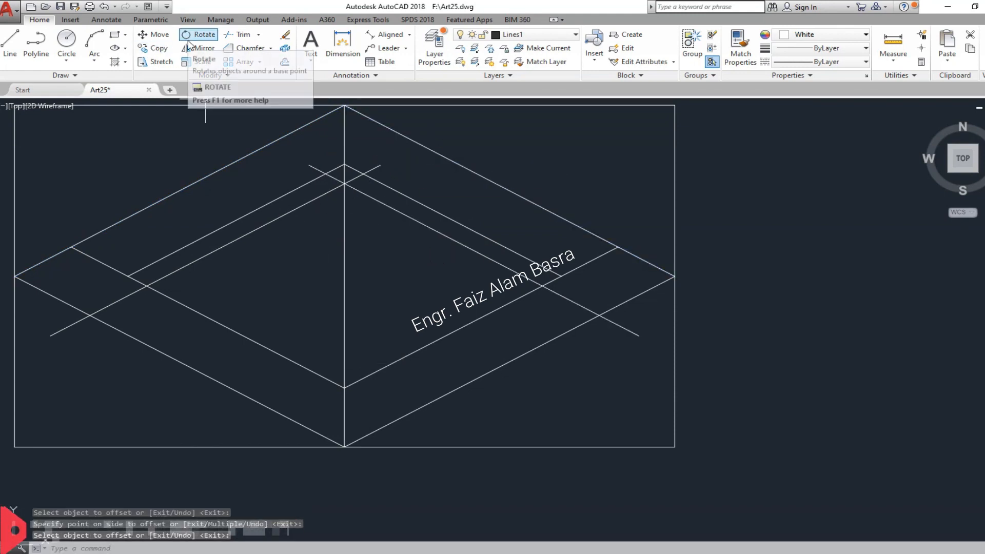
- Extend the upper ends of the 4" offset lines to the outer rhombus edges and save the drawing
left_click(259, 34)
left_click(251, 77)
left_click(311, 165)
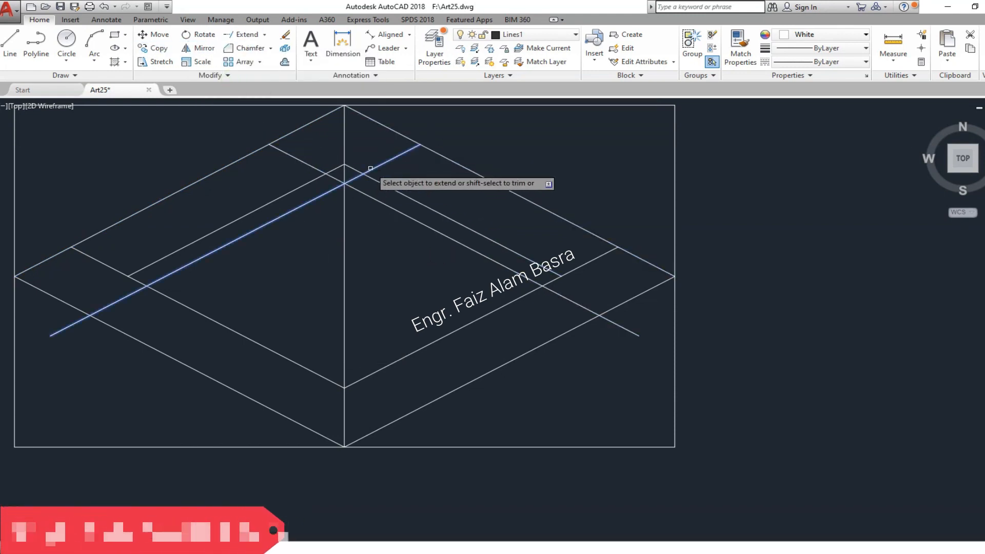
left_click(371, 170)
key("Escape")
left_click(61, 5)
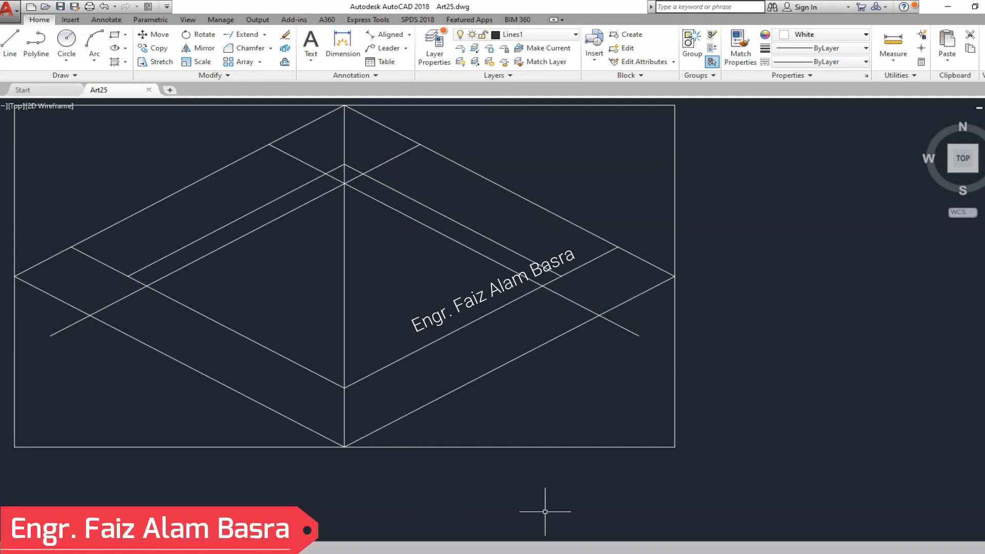
- Copy the central vertical line from its top end to both points where the extended lines meet the upper rhombus edges
middle_click_drag(160, 229, 181, 248)
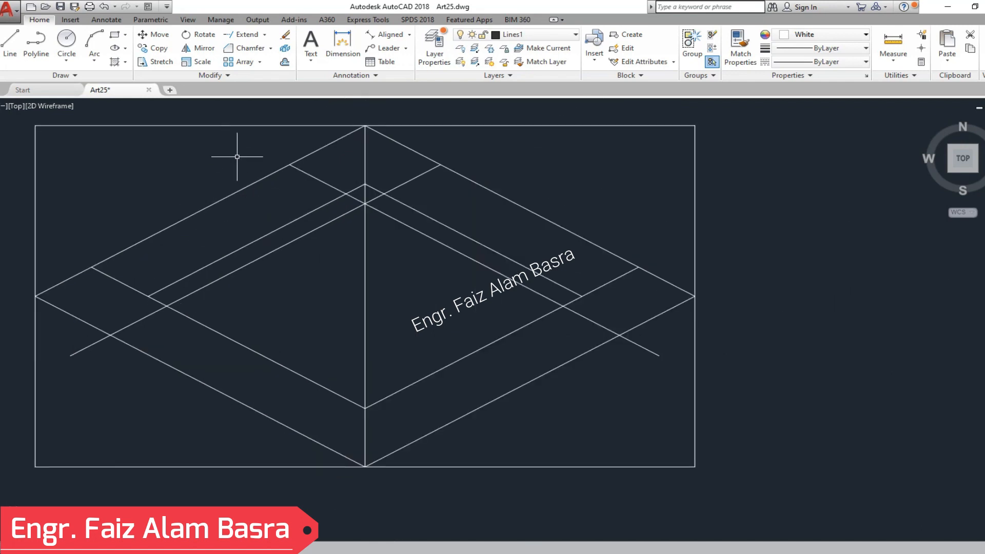
left_click(155, 53)
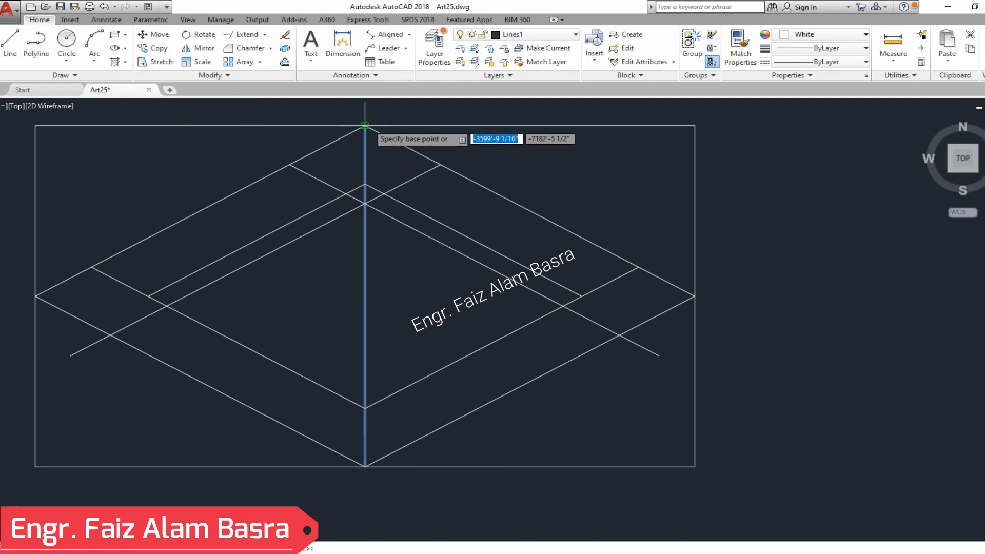
left_click(444, 158)
key("Return")
scroll(315, 294, "up", 2)
scroll(324, 269, "down", 2)
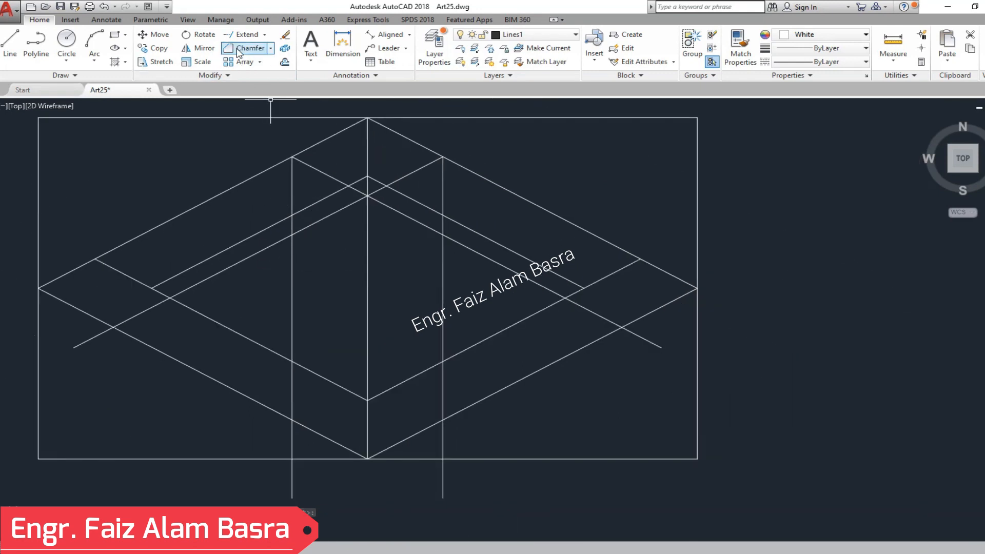
- Trim the pillar's side lines between the inner and outer rhombus, and trim away the lines crossing the pillar's faces and top
left_click(264, 38)
left_click(241, 51)
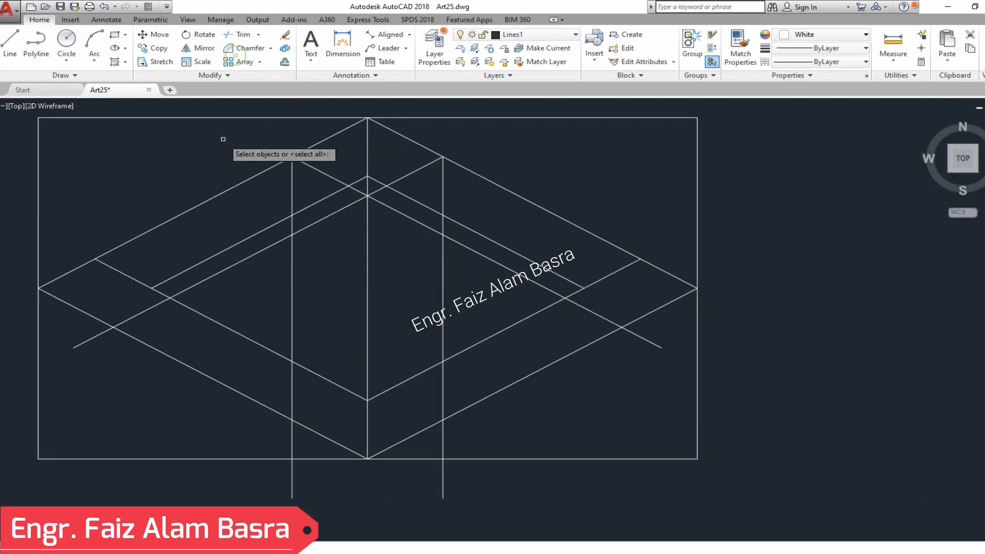
left_click(444, 380)
left_click(287, 383)
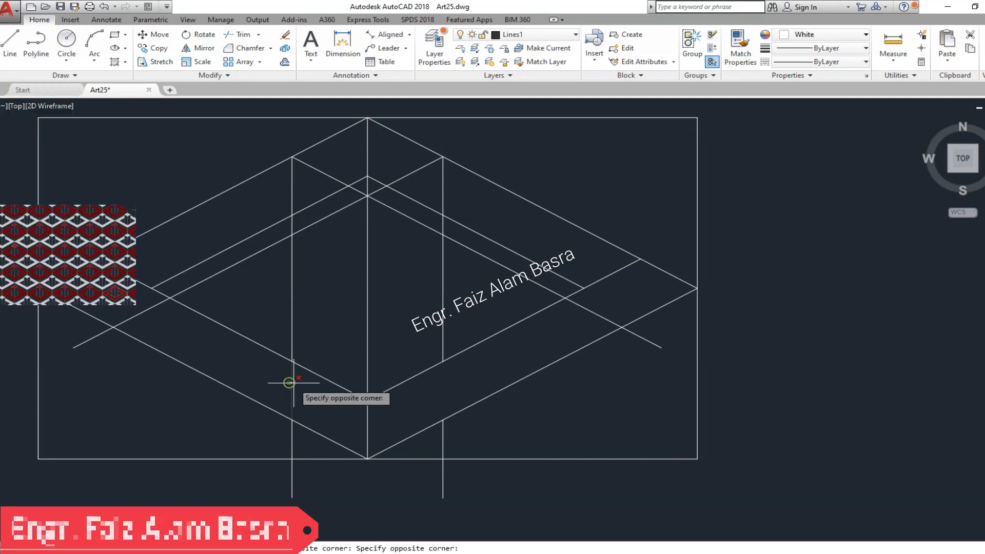
left_click(297, 386)
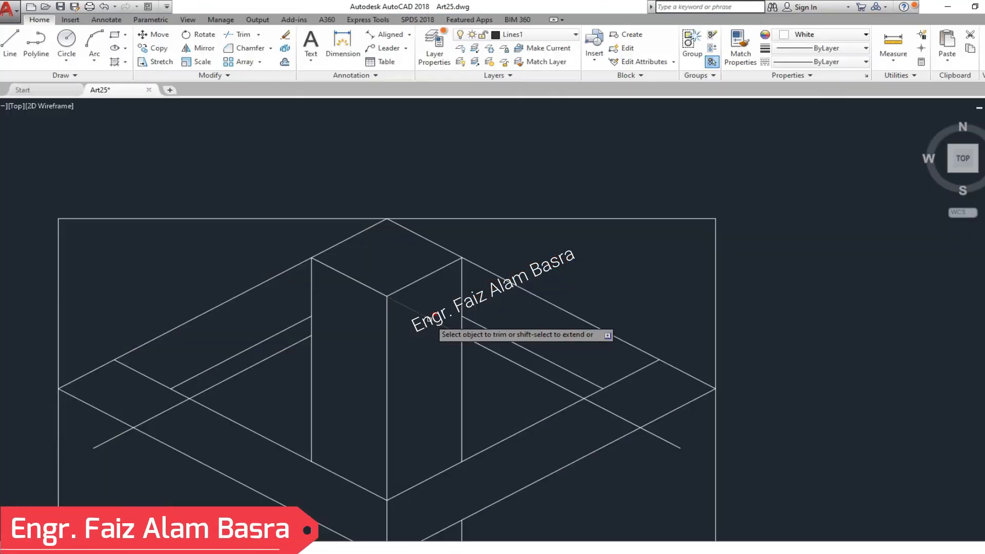
scroll(429, 287, "down", 2)
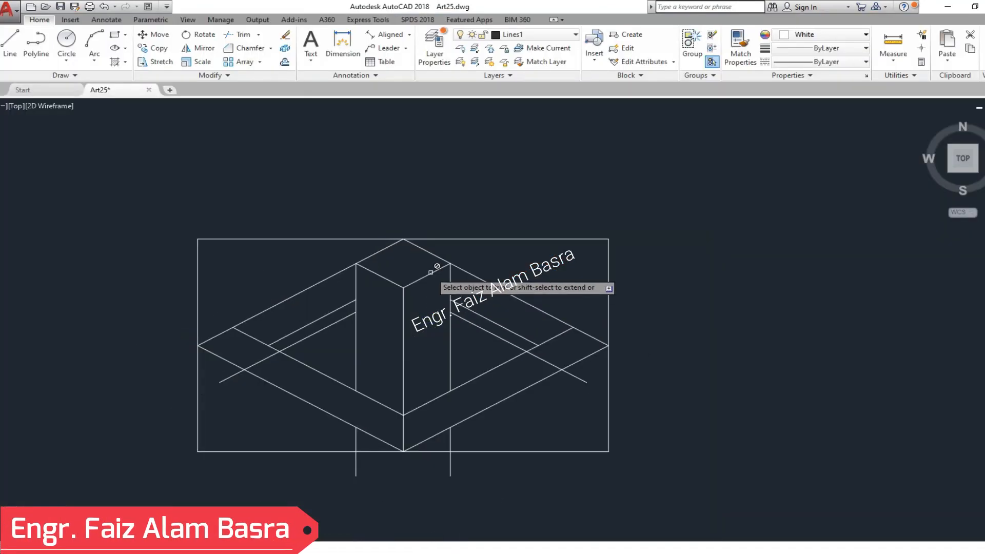
scroll(431, 388, "up", 4)
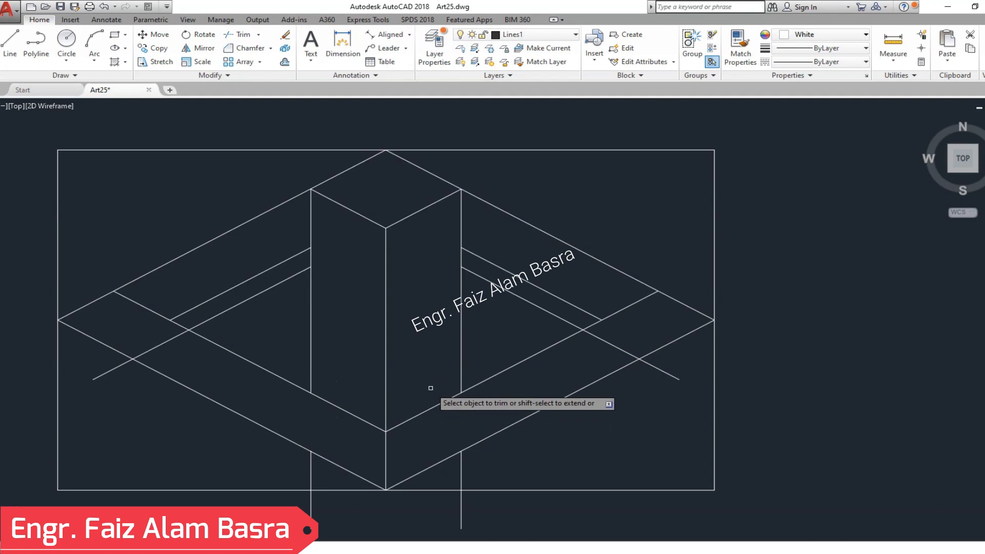
- Delete the two long leftover offset lines running from the pillar's sides across the inner frame
right_click(269, 327)
left_click(287, 332)
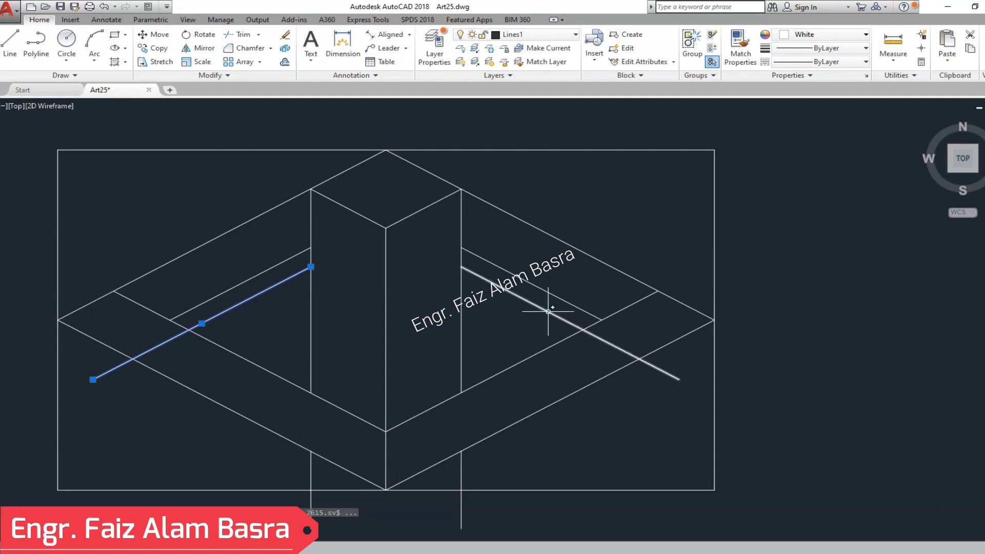
key("Escape")
scroll(326, 281, "down", 2)
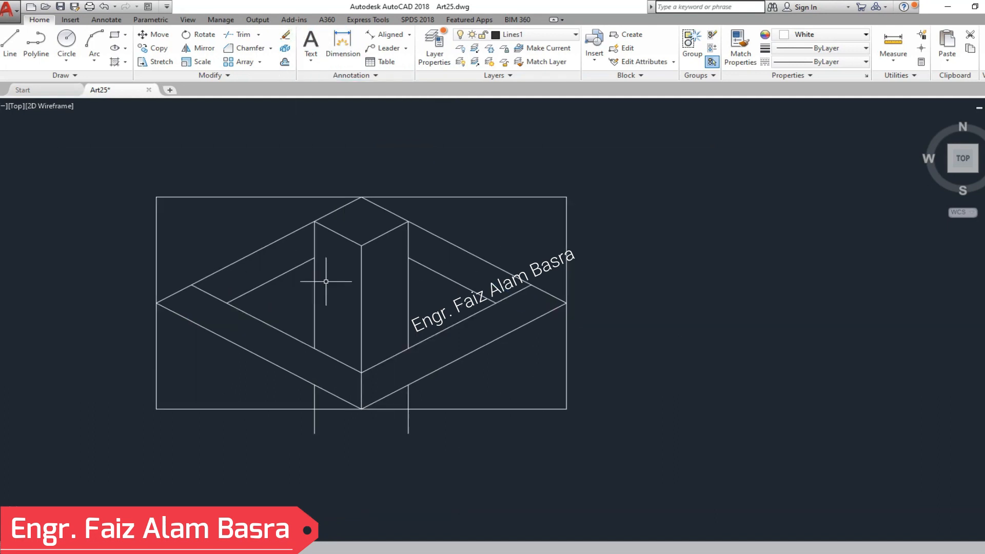
scroll(298, 226, "up", 2)
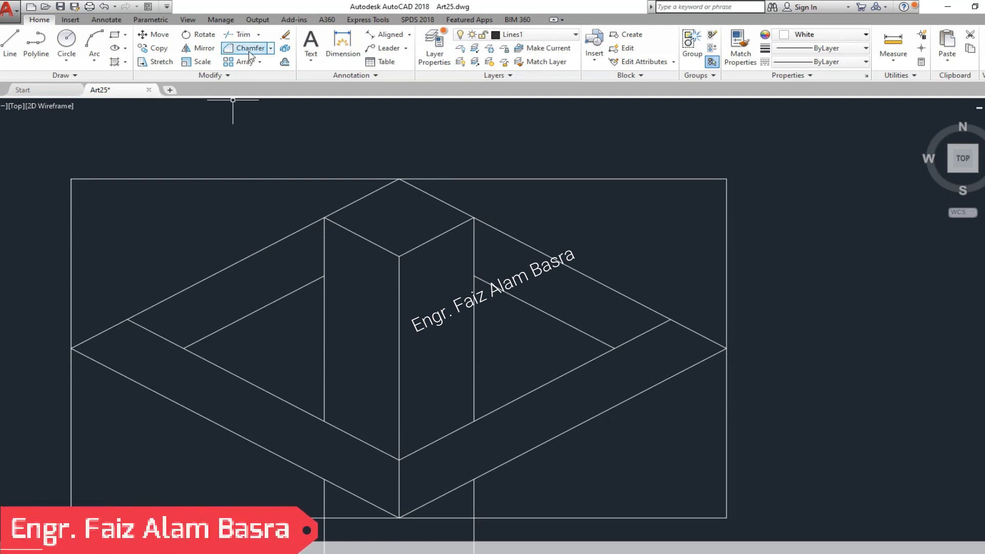
- Trim the inner rhombus edges past its side corners and the central vertical line below its lower corner
left_click(228, 34)
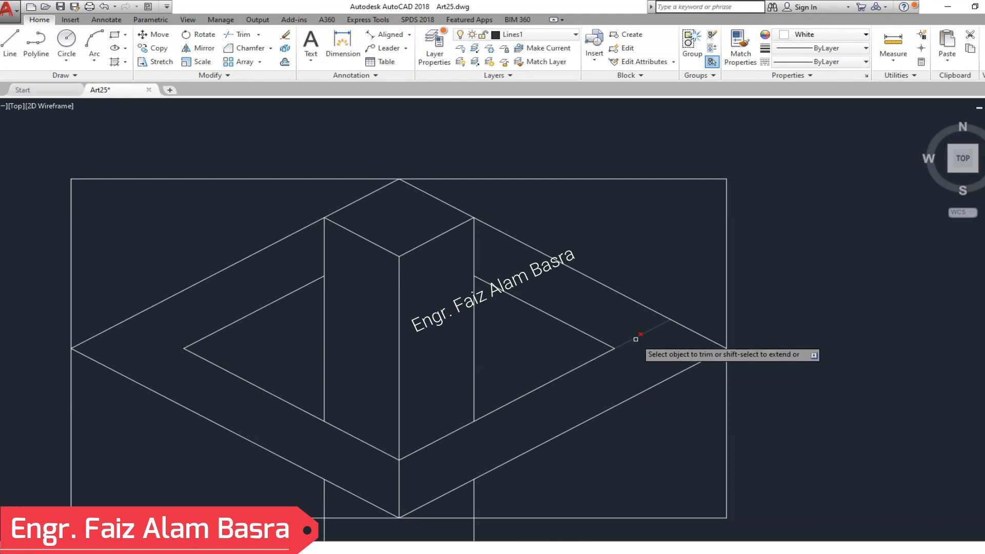
scroll(426, 396, "down", 3)
scroll(398, 395, "up", 5)
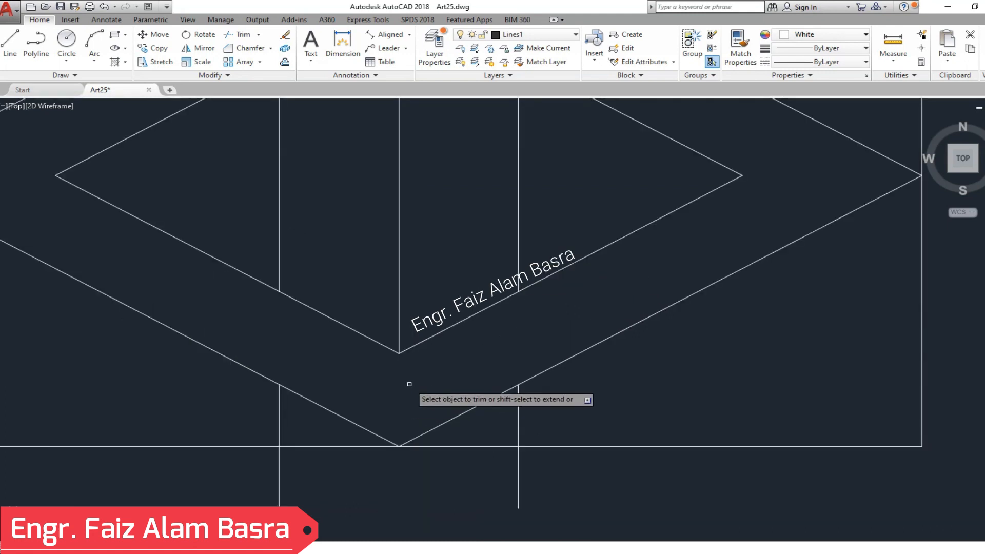
scroll(403, 389, "down", 4)
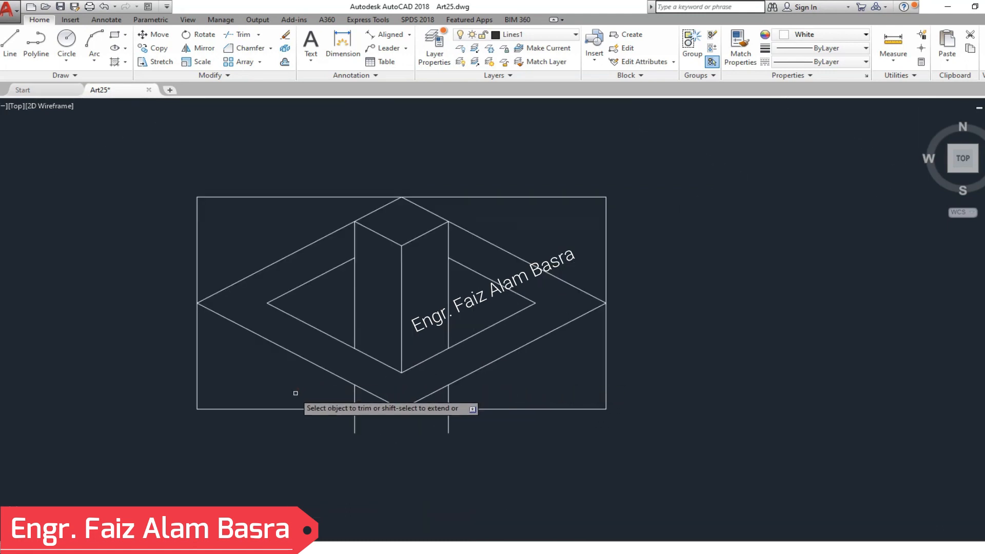
- Delete the two leftover vertical stubs of the pillar's side lines below the outer rhombus
right_click(256, 373)
left_click(304, 378)
left_click(483, 443)
left_click(336, 417)
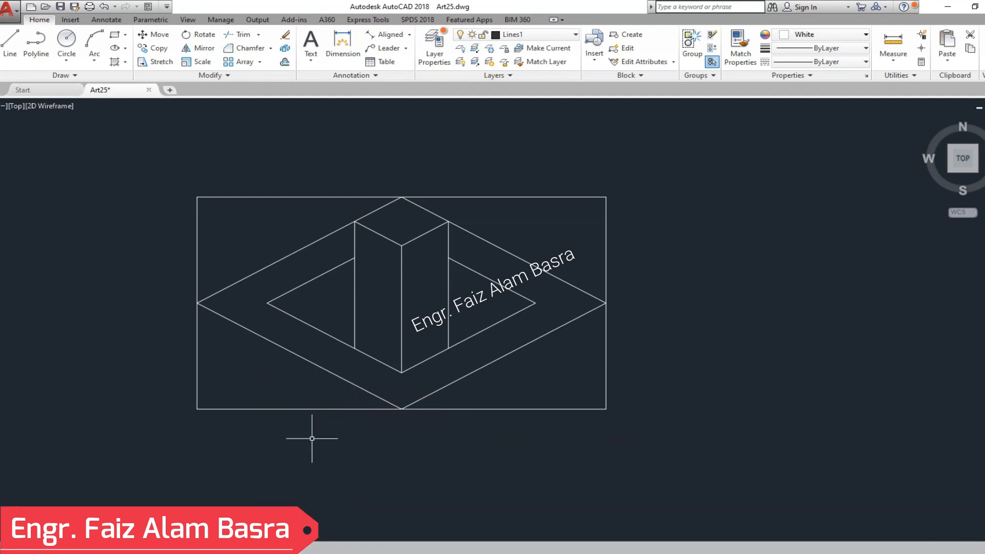
scroll(230, 371, "up", 2)
scroll(236, 363, "down", 2)
scroll(392, 192, "up", 2)
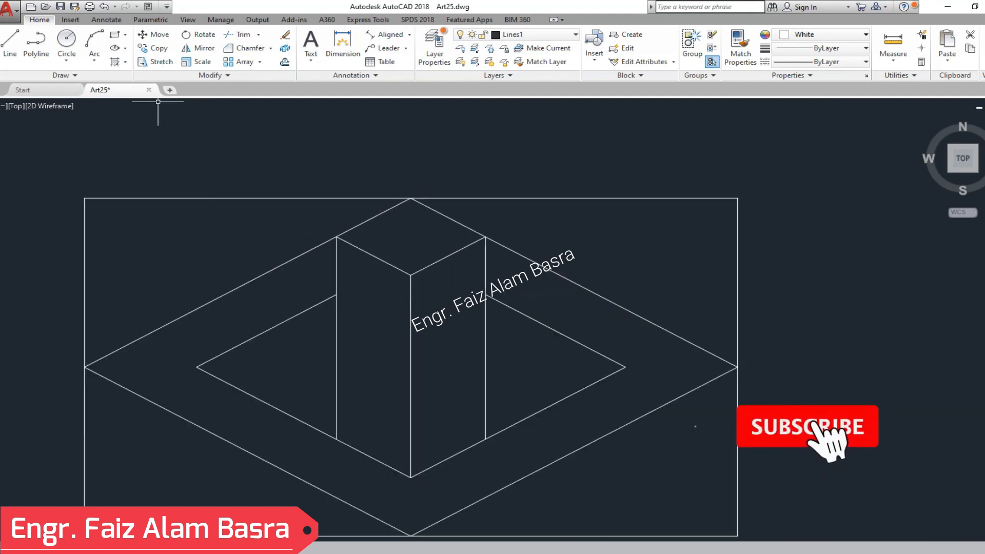
- Offset the two lower outer rhombus edges outward by 4"
left_click(285, 63)
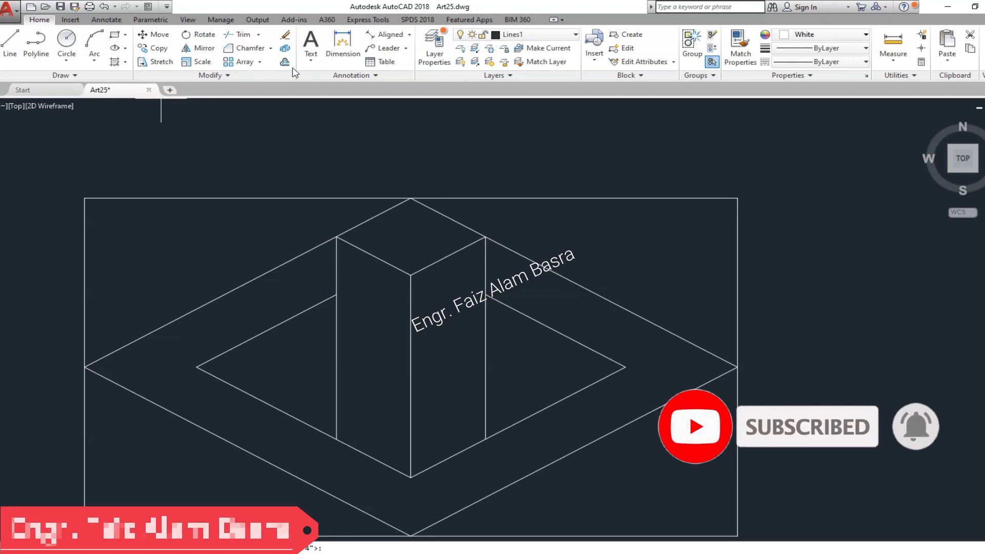
key("Return")
scroll(359, 149, "down", 3)
scroll(306, 264, "up", 3)
left_click(306, 253)
left_click(308, 382)
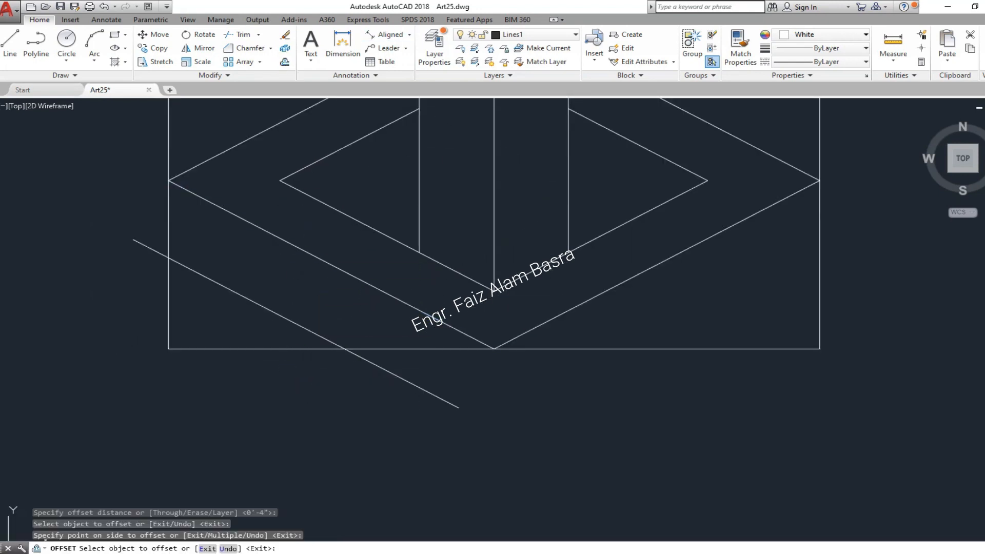
key("Return")
key("Return")
key("Return")
left_click(622, 284)
left_click(646, 347)
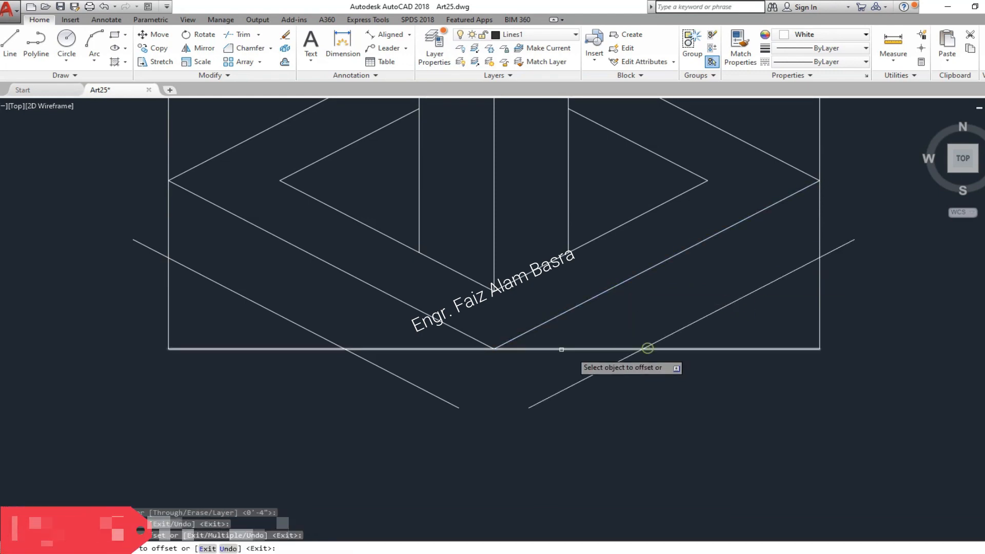
- Chamfer the two lower offset lines so they meet in a sharp corner below the rhombus
left_click(246, 48)
left_click(452, 403)
left_click(534, 405)
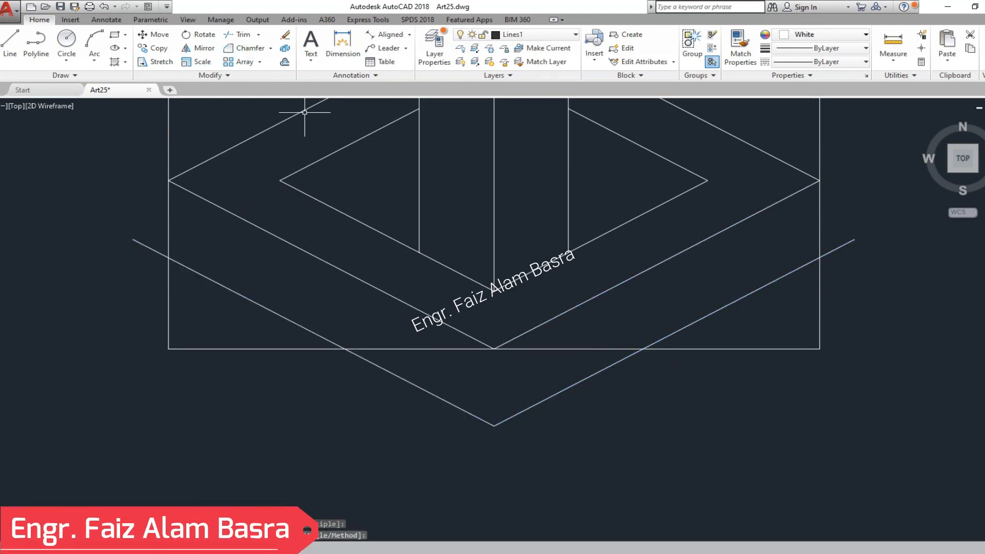
- Trim the offset lines beyond the rectangle's sides, the rectangle's bottom edge inside the base, and its right side below the base
left_click(229, 36)
right_click(113, 191)
left_click(151, 261)
left_click(134, 221)
left_click(569, 351)
left_click(447, 349)
left_click(884, 405)
left_click(802, 318)
left_click(850, 264)
left_click(846, 228)
- Trim the rectangle's sides above the rhombus corners and its left side below the base
scroll(428, 467, "down", 2)
left_click(705, 257)
left_click(659, 169)
left_click(332, 233)
left_click(224, 153)
left_click(277, 422)
left_click(233, 368)
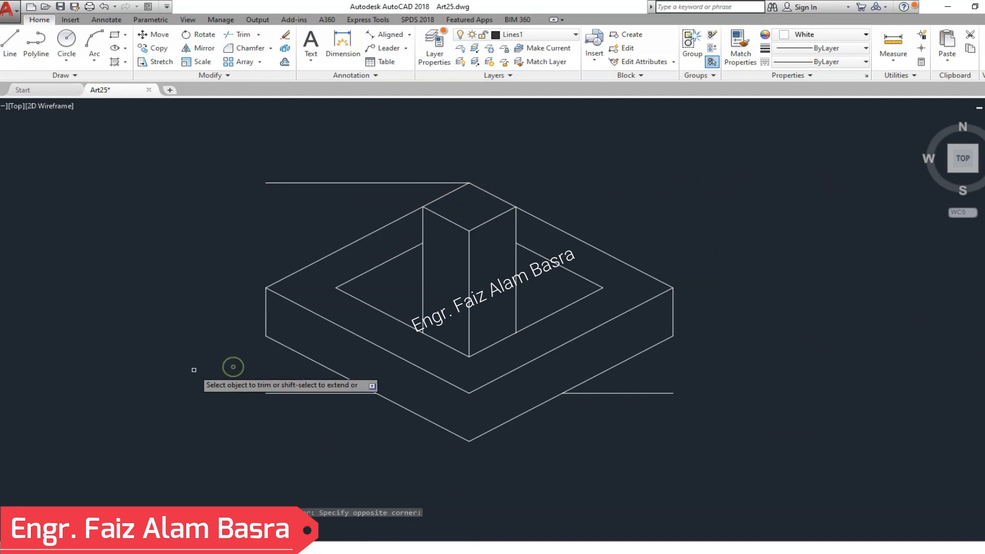
- Delete the remaining horizontal pieces of the bounding rectangle above and below the rhombus
left_click(299, 419)
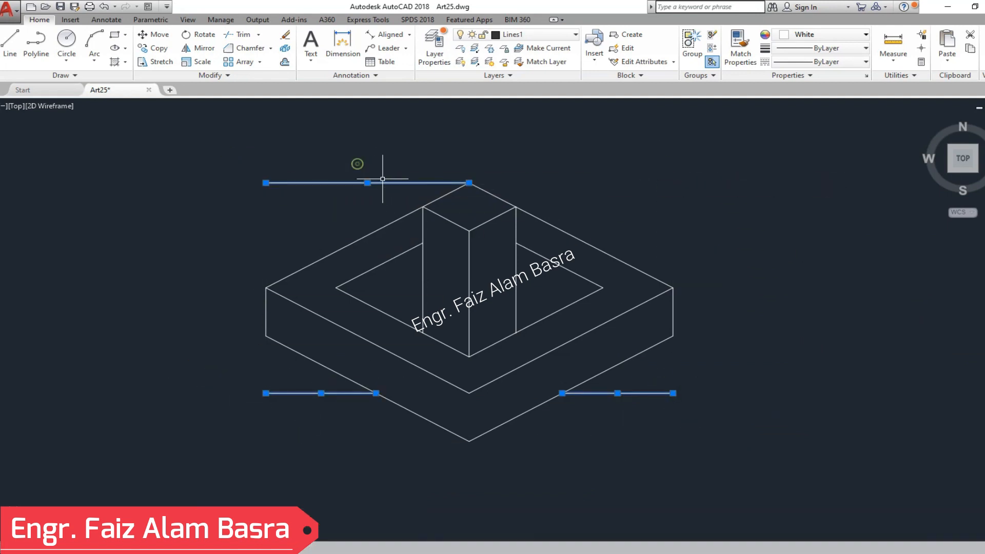
scroll(403, 325, "down", 2)
scroll(418, 326, "up", 2)
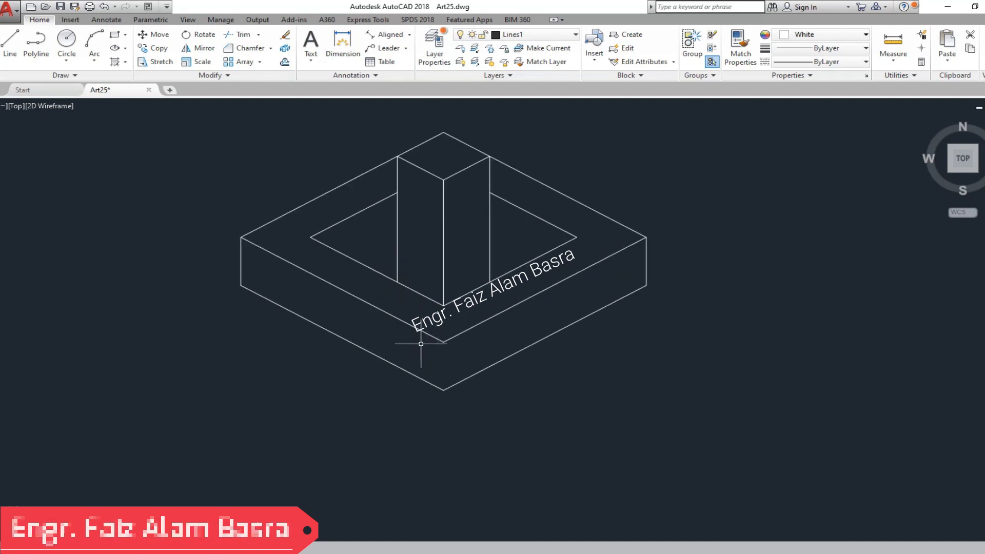
scroll(404, 260, "up", 2)
scroll(309, 280, "down", 2)
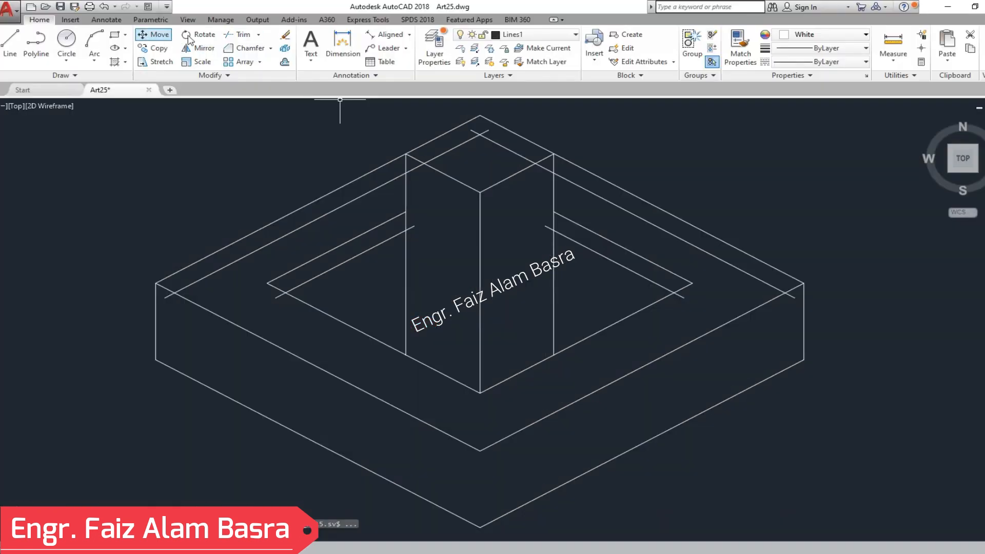
- Move the base's left and right vertical edges inward to where the upper offset lines cross the lower rhombus edges
left_click(156, 35)
left_click(154, 281)
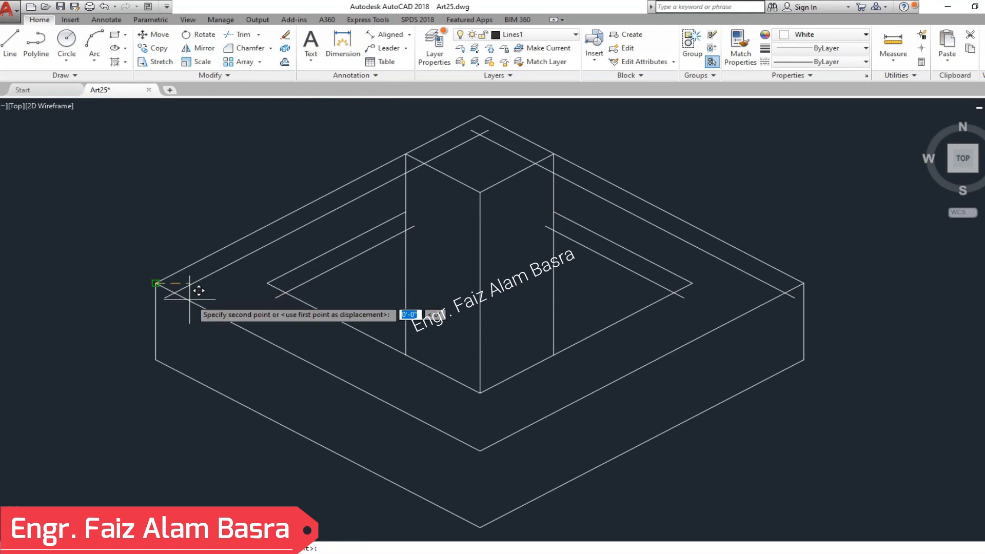
left_click(174, 293)
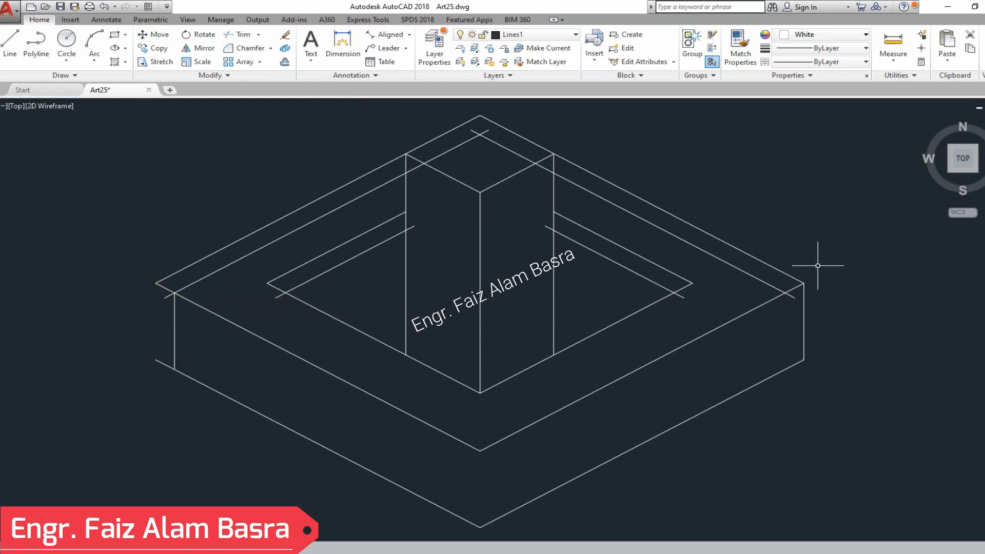
left_click(160, 36)
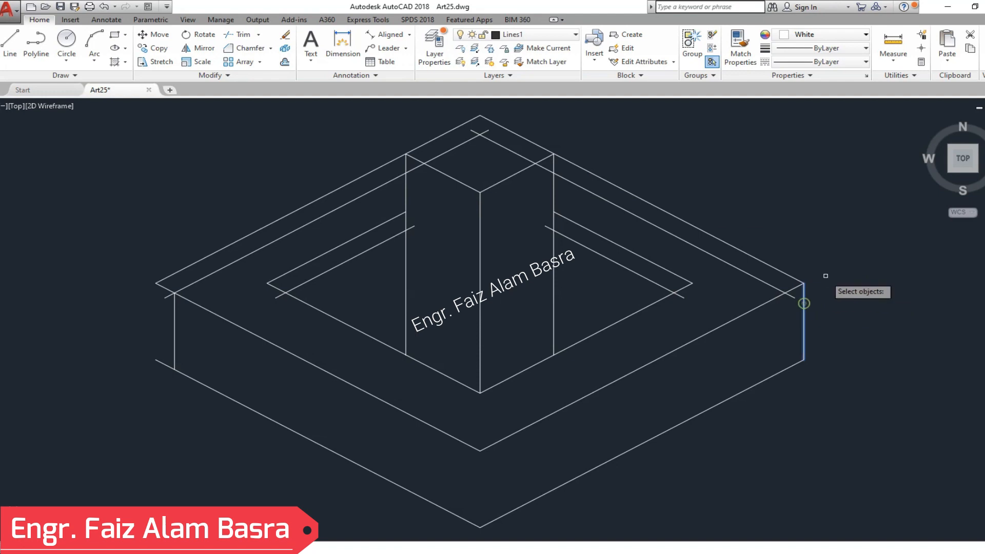
left_click(803, 283)
left_click(785, 293)
key("Return")
- Trim the base's left corner stubs and old upper-left outer edge, and cut the left offset line at the pillar
left_click(165, 388)
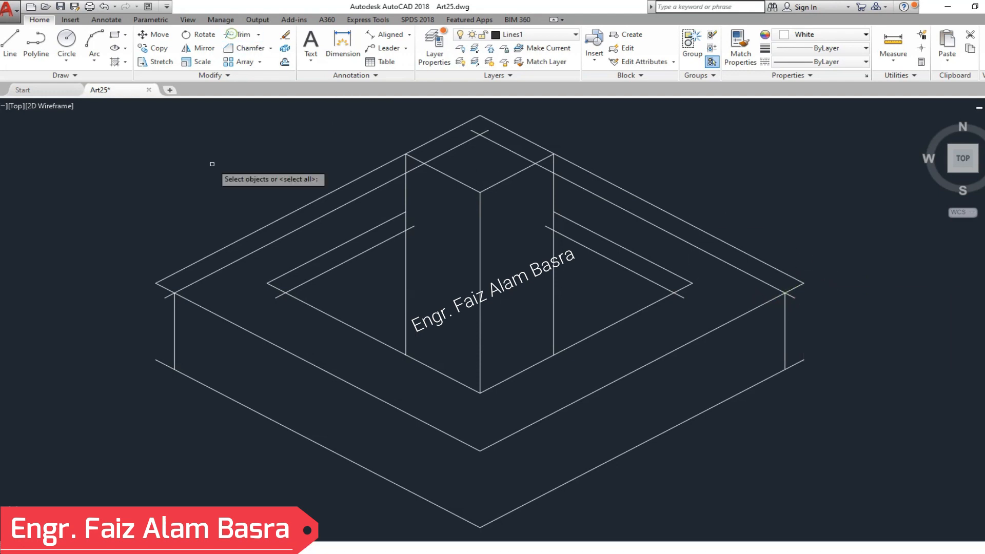
left_click(145, 349)
left_click(162, 304)
left_click(147, 262)
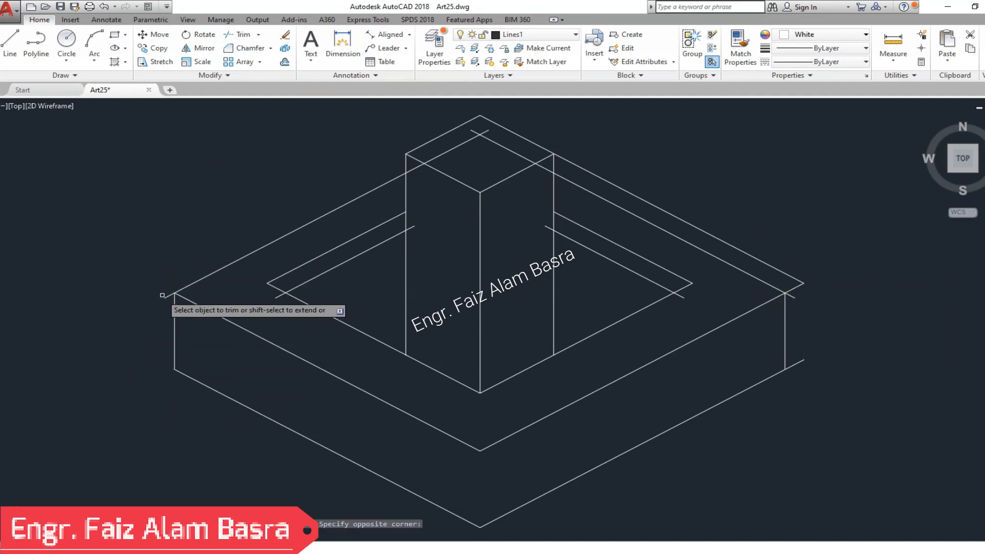
scroll(290, 191, "down", 4)
scroll(313, 194, "up", 6)
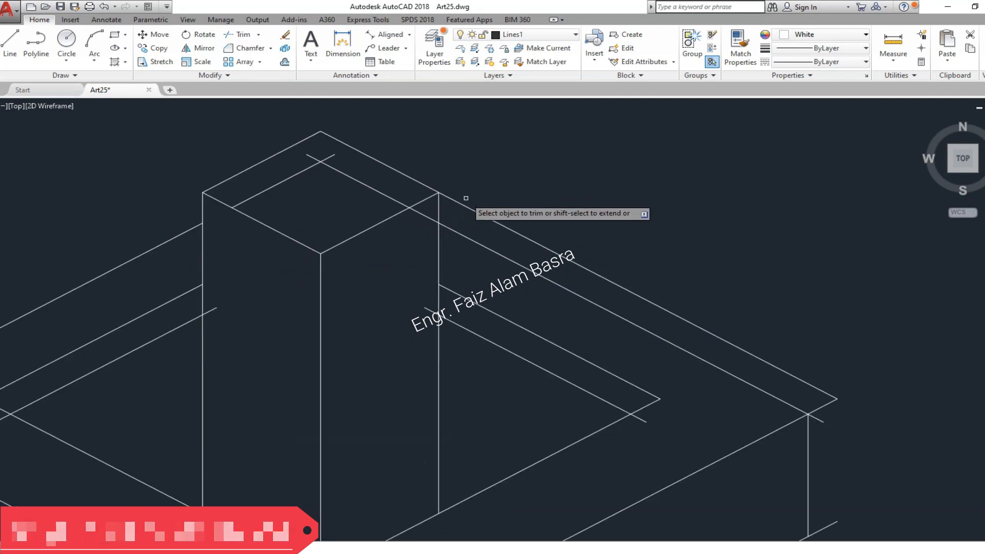
- Trim the right offset line at the pillar, the old upper-right outer edge and the stubs at the base's right corners
left_click(426, 217)
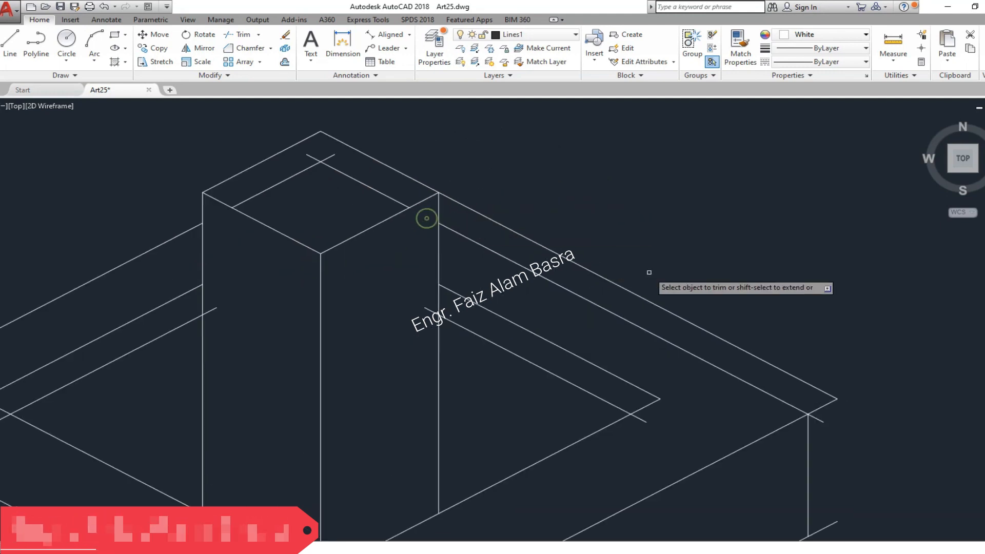
left_click(474, 210)
left_click(857, 438)
left_click(819, 373)
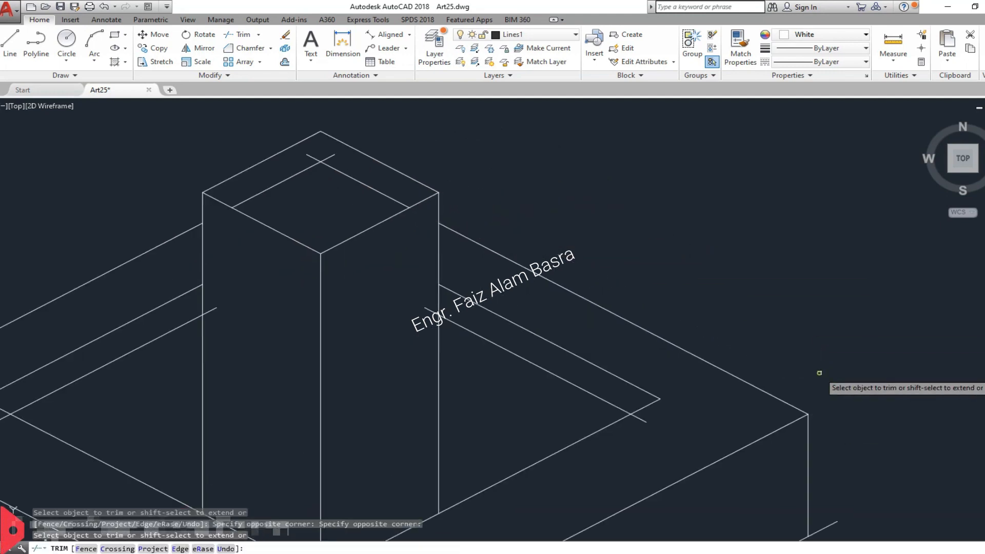
scroll(480, 256, "down", 3)
scroll(661, 328, "down", 2)
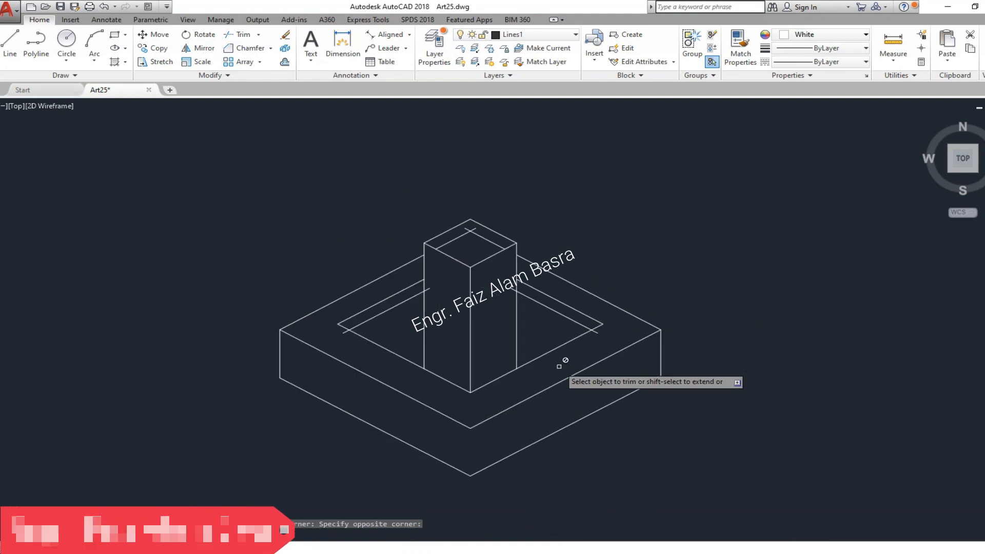
key("Escape")
- Trim the inner offset lines at the pillar's sides and at the new side corners of the inner frame
left_click(564, 316)
scroll(425, 294, "up", 2)
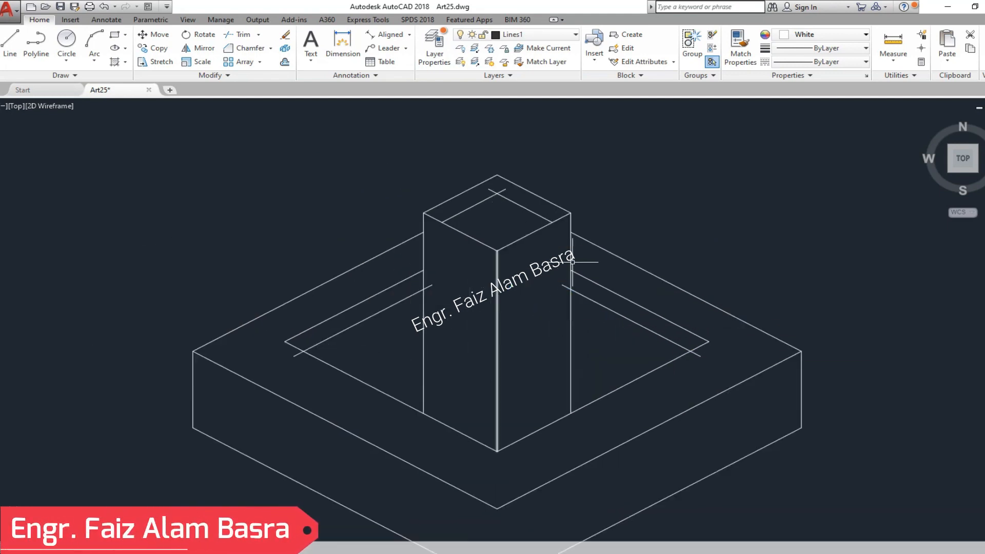
left_click(231, 37)
right_click(247, 150)
left_click(431, 286)
left_click(292, 355)
left_click(702, 344)
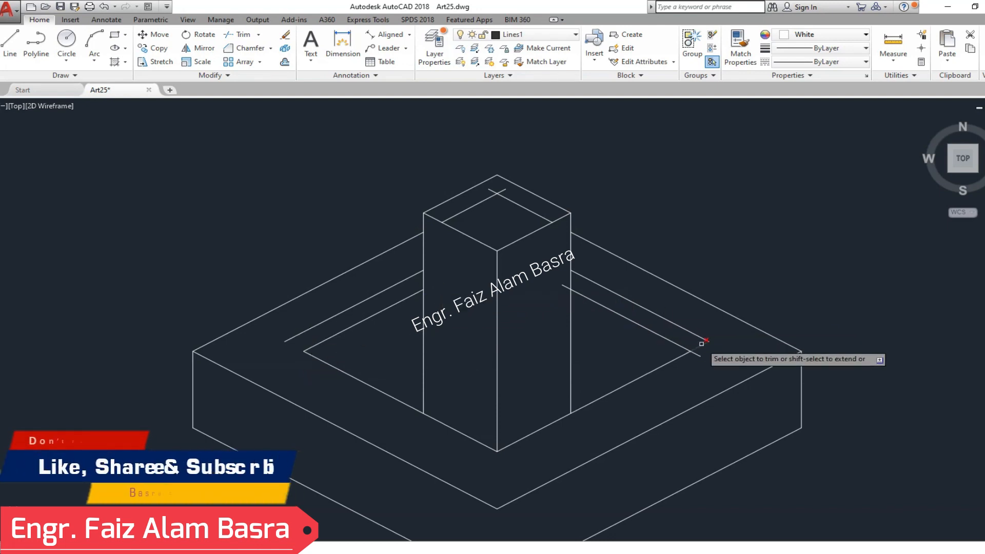
left_click(700, 356)
left_click(564, 286)
- Delete the two old upper inner frame lines and the two leftover offset pieces on the pillar's top face
right_click(620, 280)
left_click(626, 287)
left_click(631, 299)
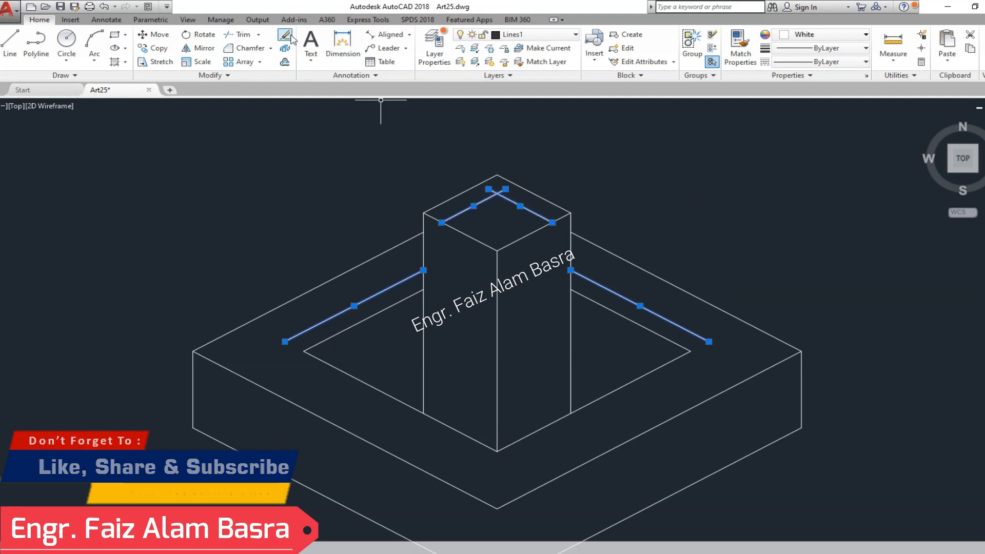
key("Delete")
scroll(292, 205, "down", 2)
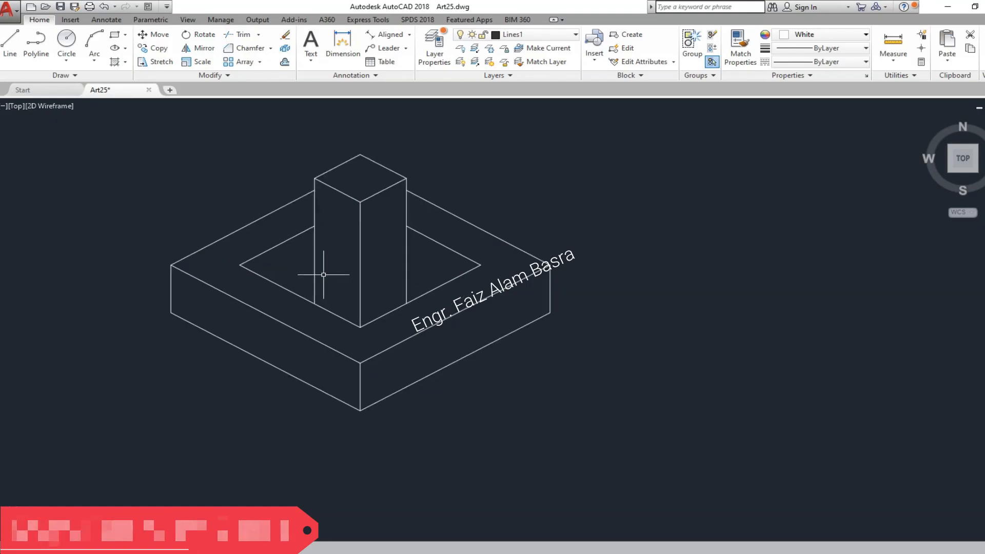
- Fill the base's top frame face around the pillar with a solid hatch
left_click(116, 62)
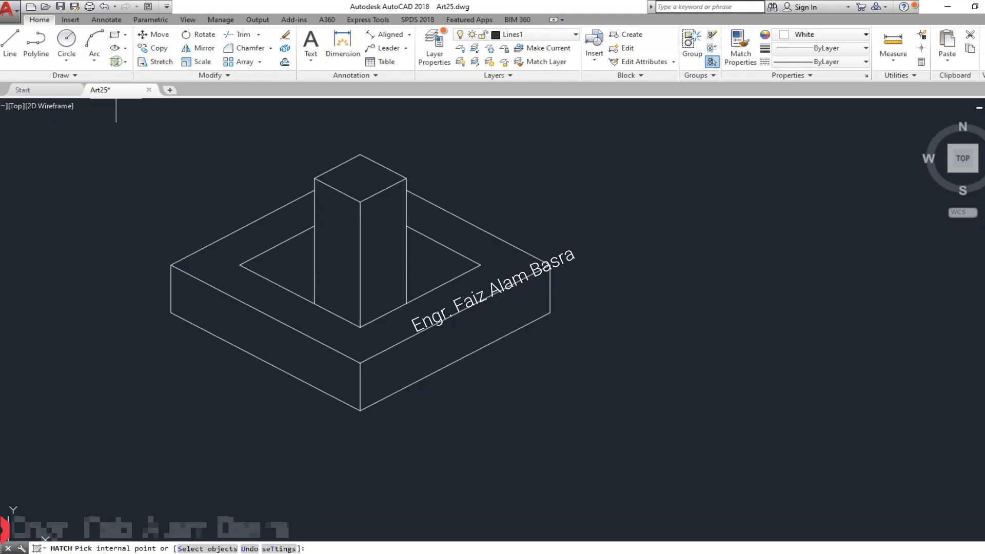
left_click(217, 267)
key("Escape")
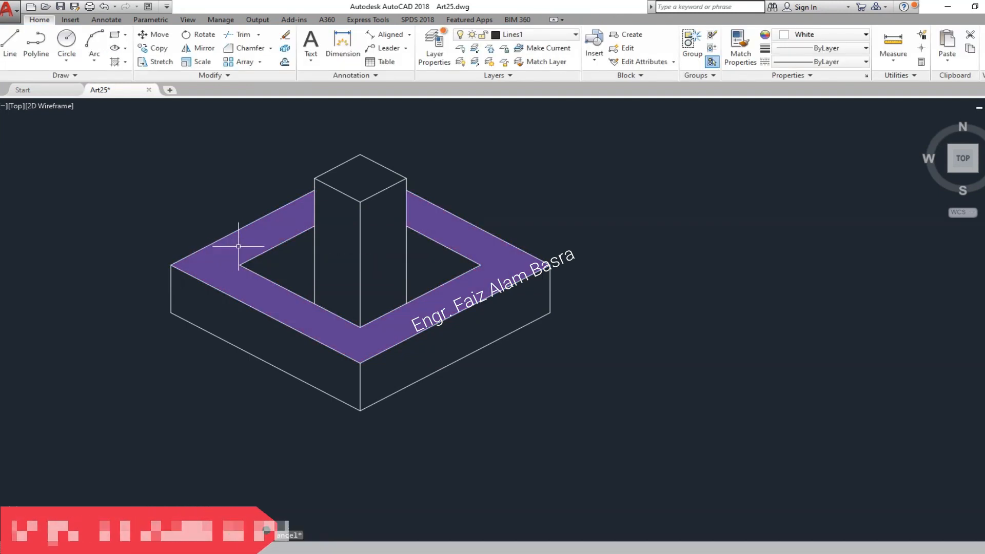
- Try one combined solid hatch for both floor areas beside the pillar, and delete it
left_click(116, 62)
left_click(291, 268)
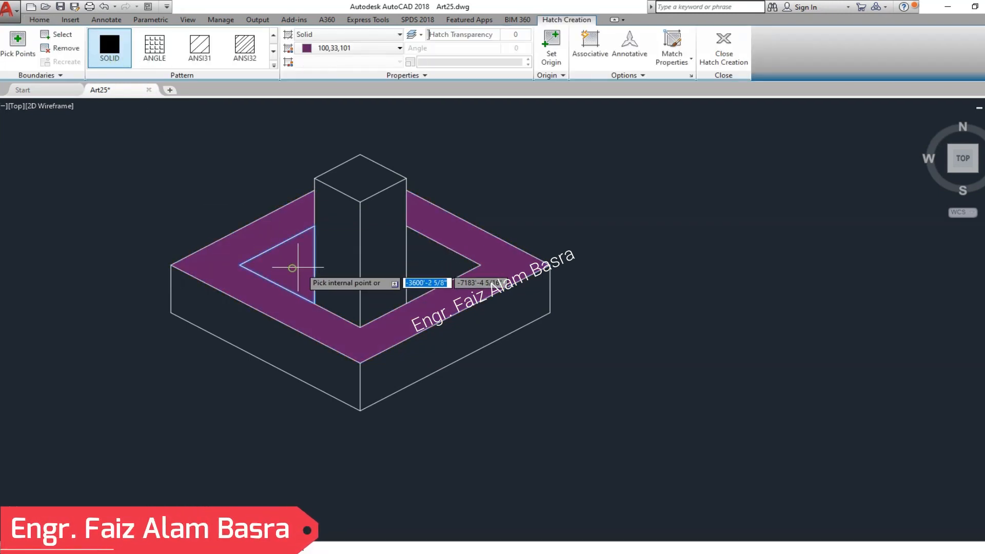
left_click(429, 268)
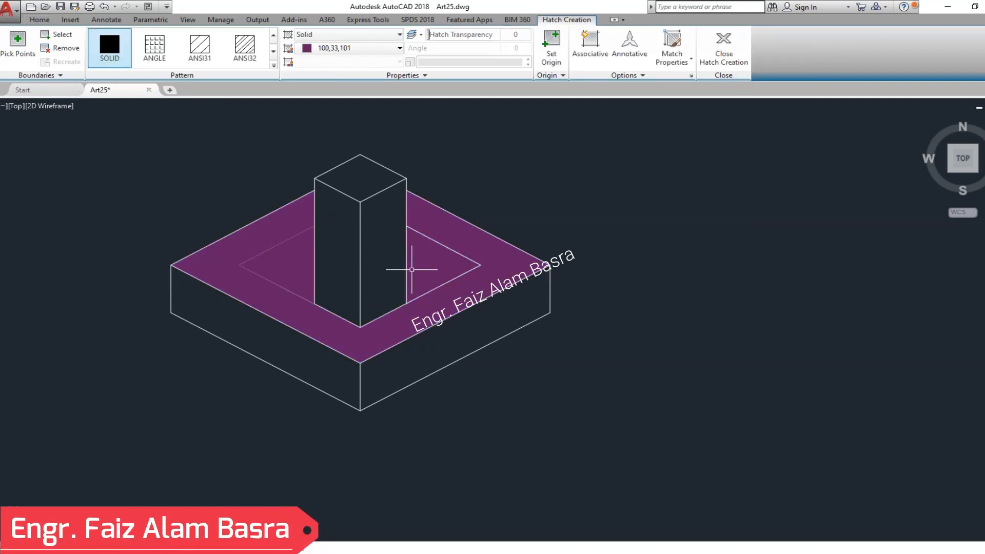
key("Return")
key("Delete")
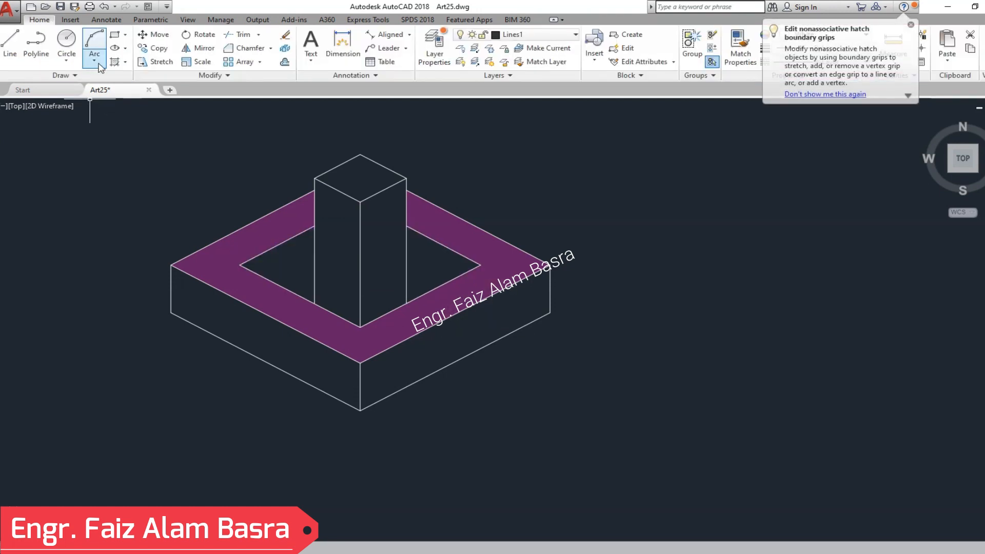
- Fill the left and right floor areas inside the frame with separate solid hatches
left_click(296, 269)
key("Return")
key("Return")
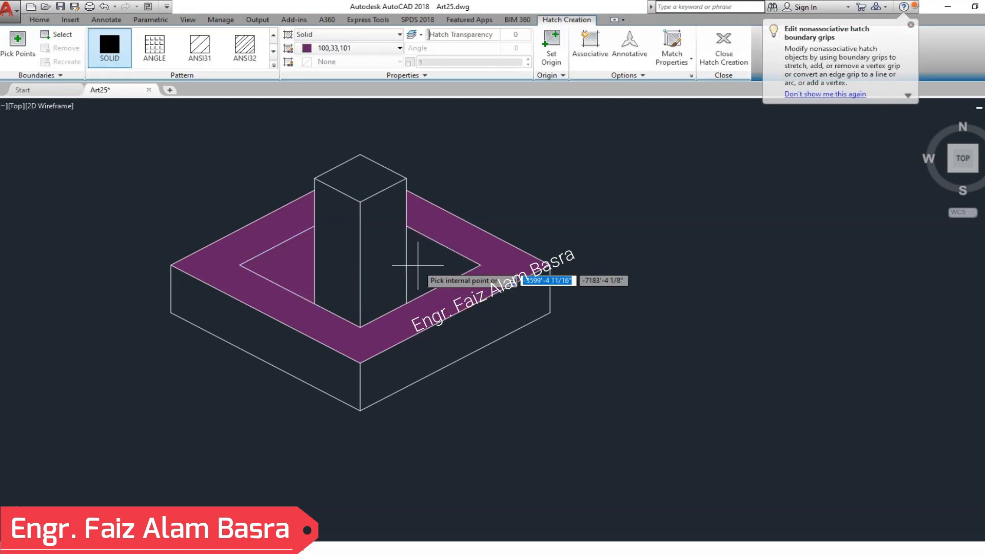
left_click(422, 267)
key("Return")
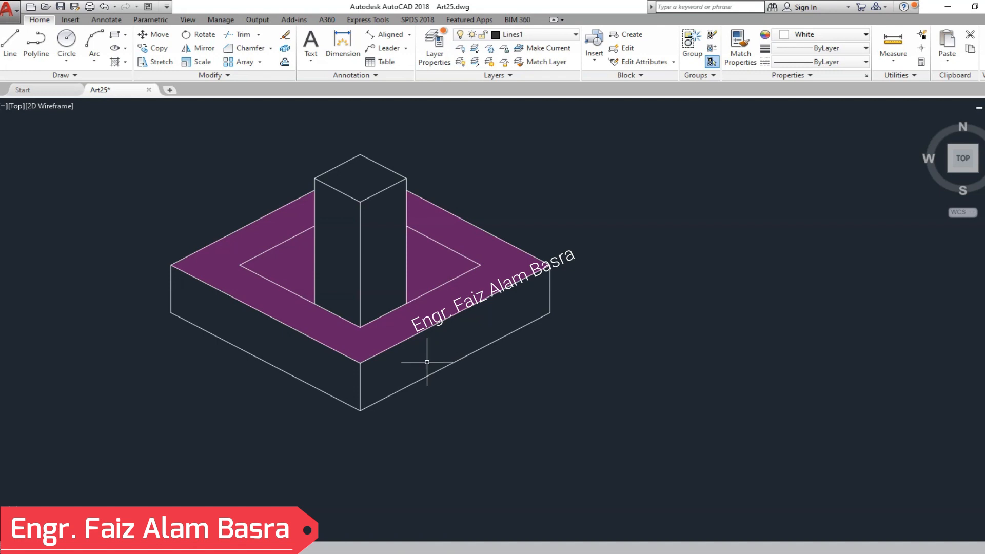
- Fill the base's right and left side faces with separate solid hatches
key("Return")
left_click(404, 359)
key("Return")
key("Return")
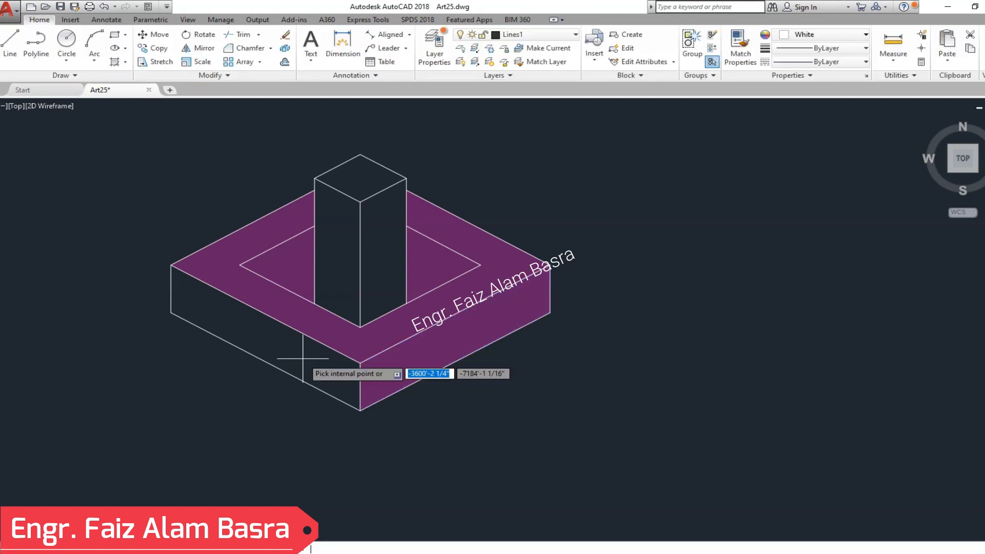
left_click(309, 357)
- Fill the pillar's right, left and top faces with separate solid hatches
key("Return")
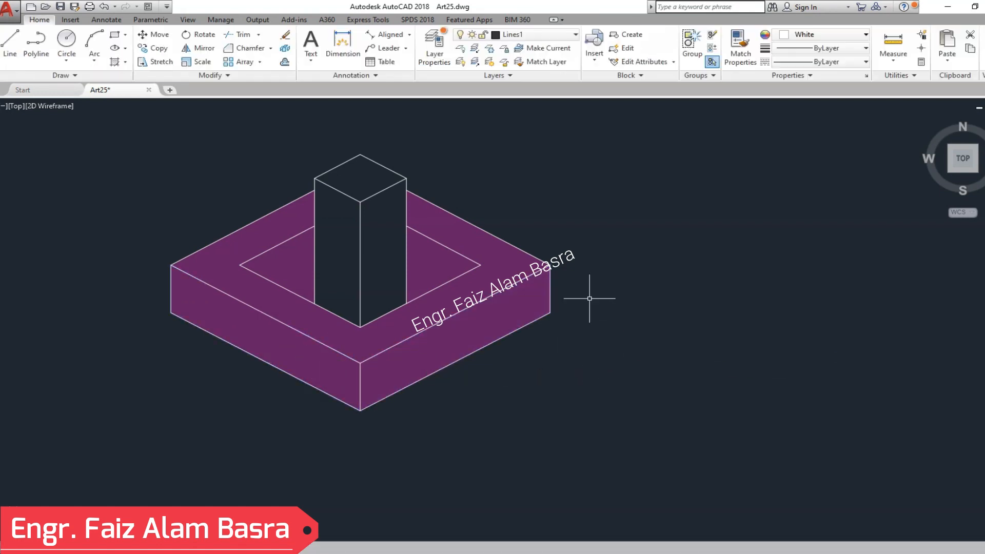
key("Return")
left_click(383, 241)
key("Return")
key("Return")
left_click(334, 256)
key("Return")
key("Return")
left_click(363, 195)
key("Return")
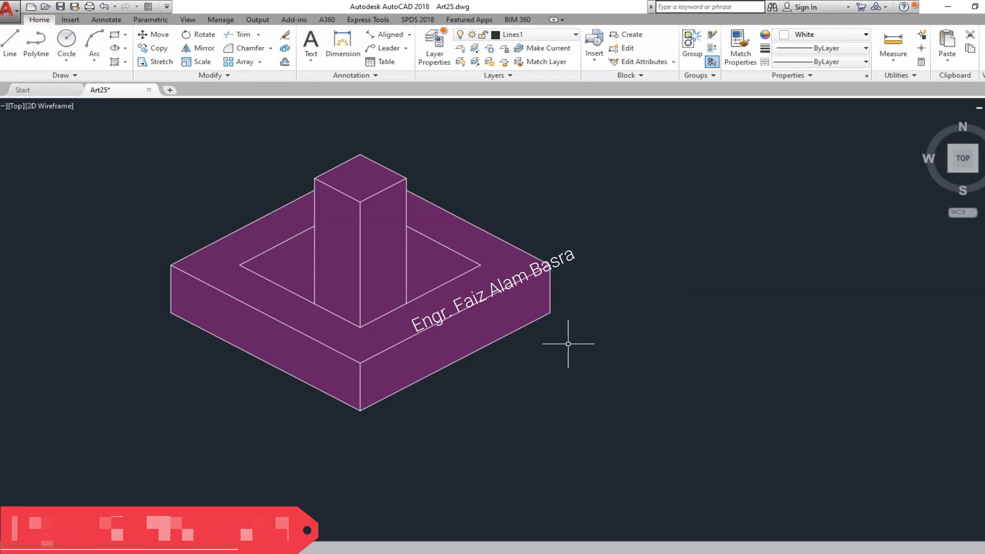
- Put the base's left side hatch and top frame hatch on layer Hatch 1 with color ByLayer
left_click(266, 337)
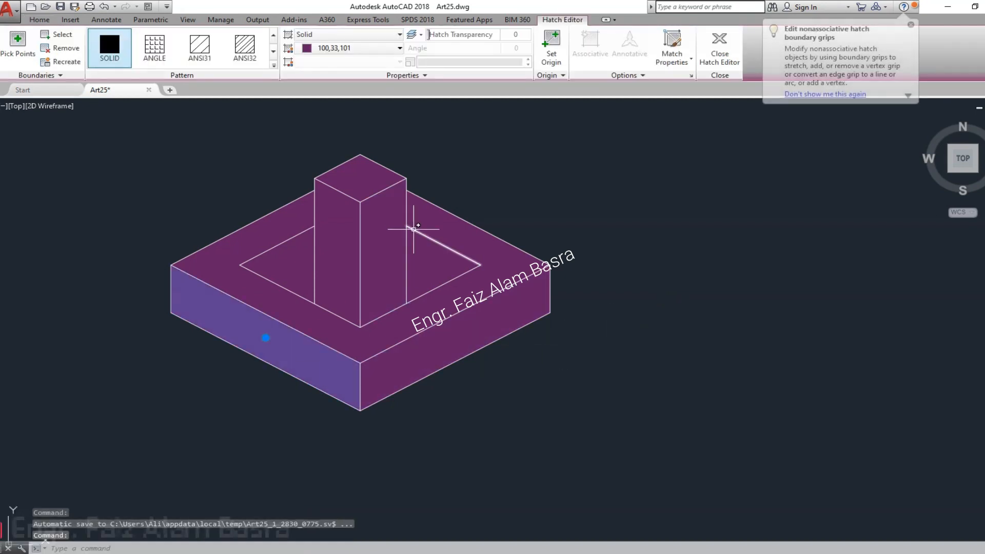
left_click(39, 21)
left_click(573, 34)
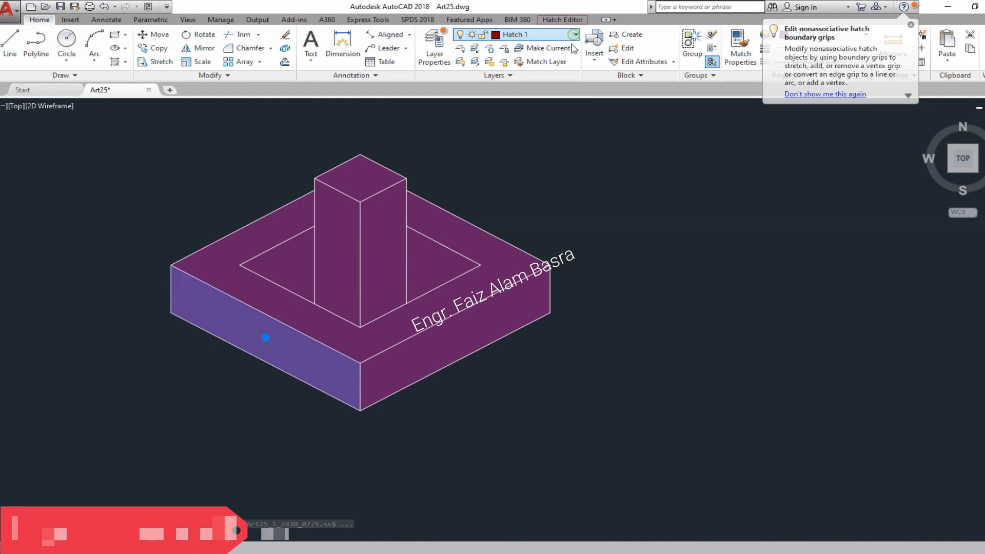
left_click(628, 155)
left_click(506, 259)
left_click(574, 34)
left_click(537, 76)
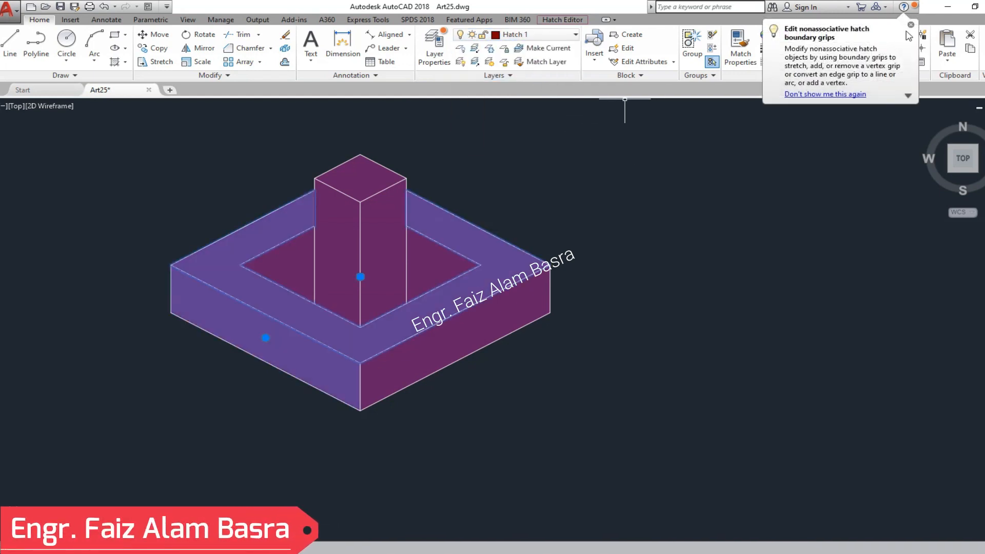
left_click(872, 33)
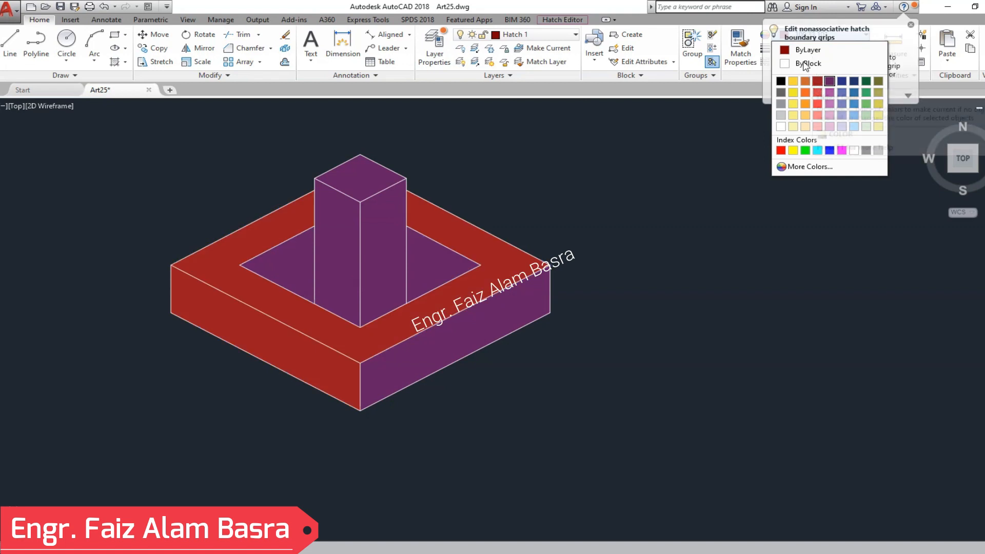
left_click(818, 89)
key("Escape")
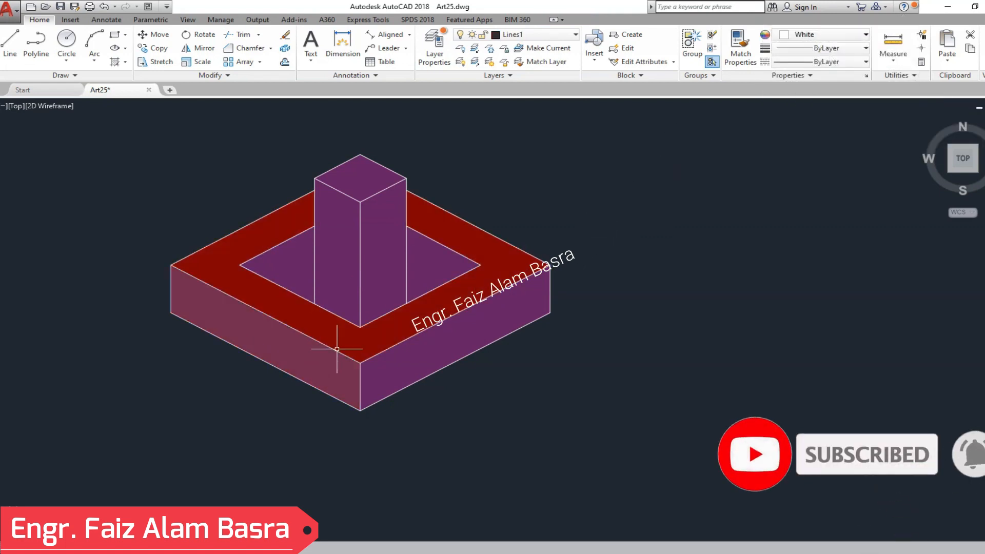
left_click(315, 357)
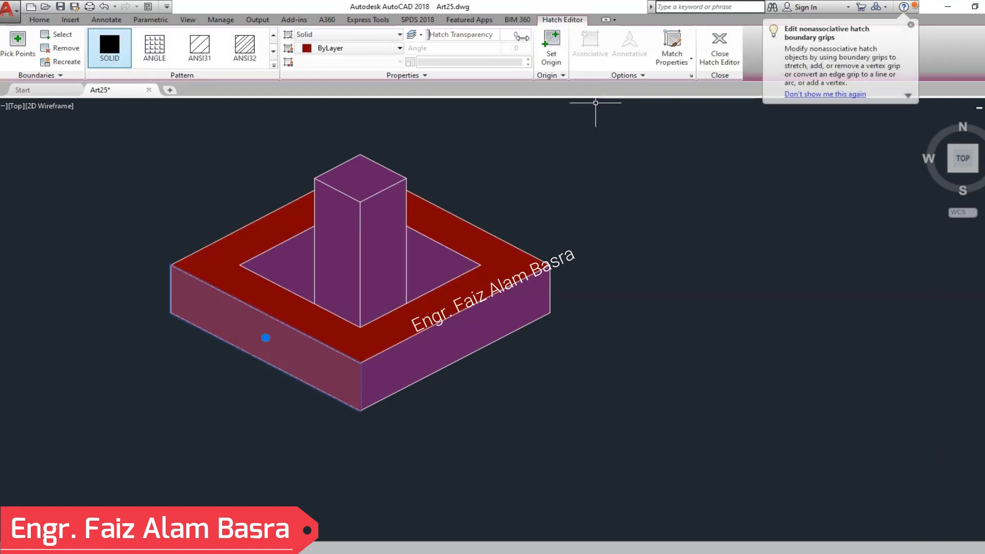
left_click(398, 48)
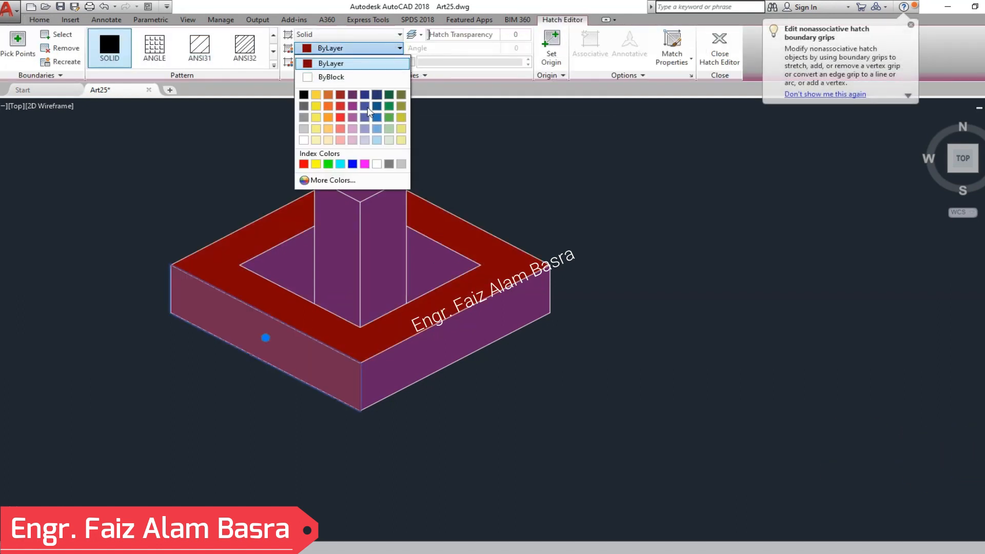
left_click(41, 19)
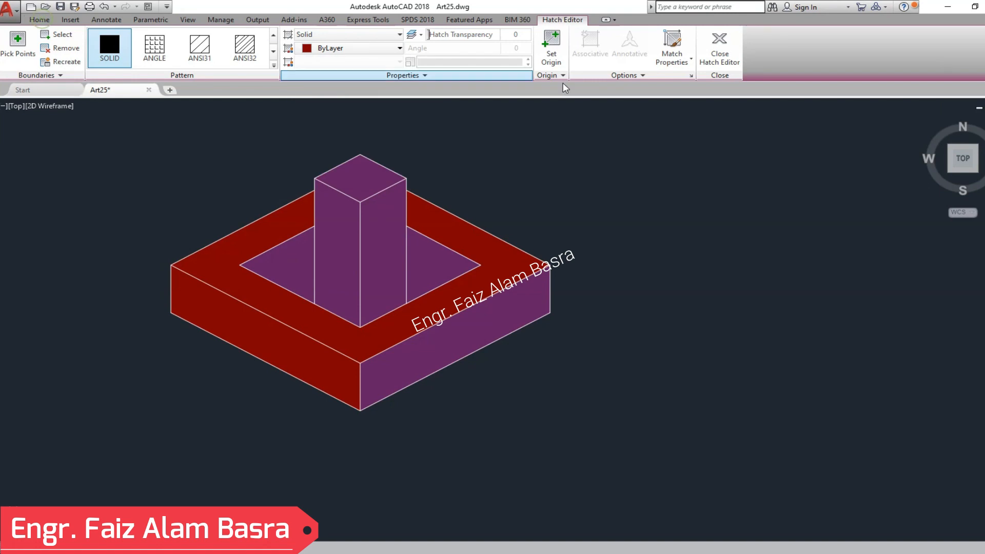
key("Escape")
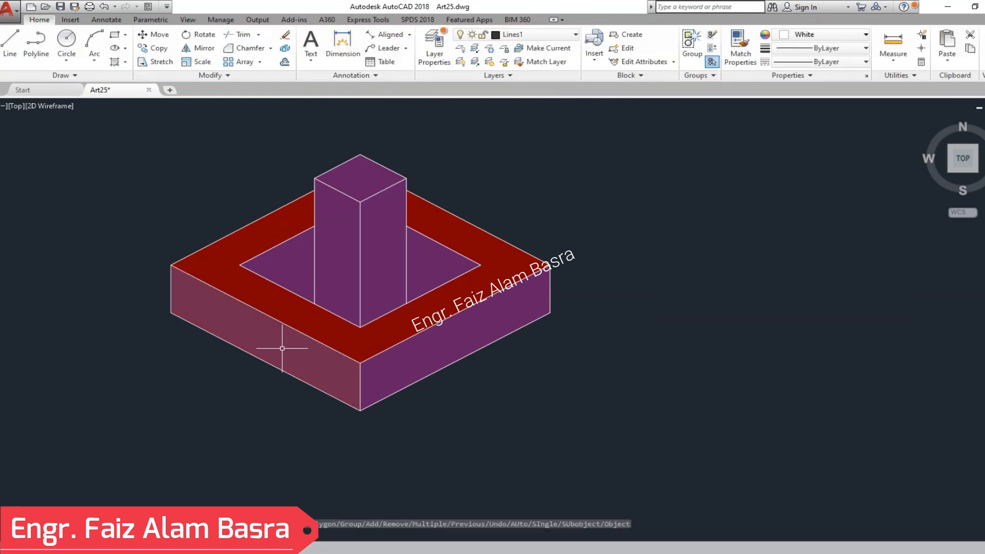
- Move the base's left side hatch to layer Hatch 2, and reassign it together with the right side hatch to Hatch 3
left_click(282, 345)
left_click(41, 20)
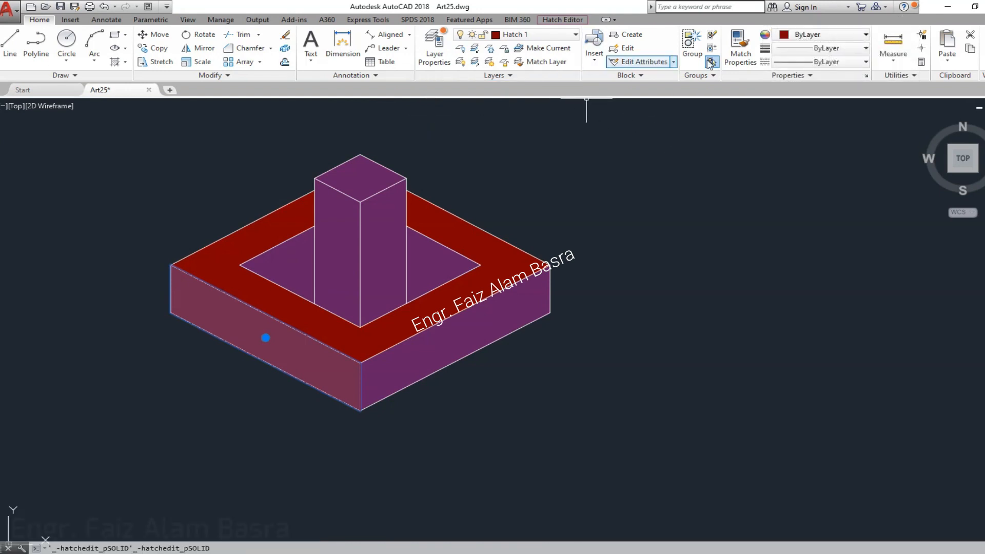
left_click(536, 34)
left_click(546, 89)
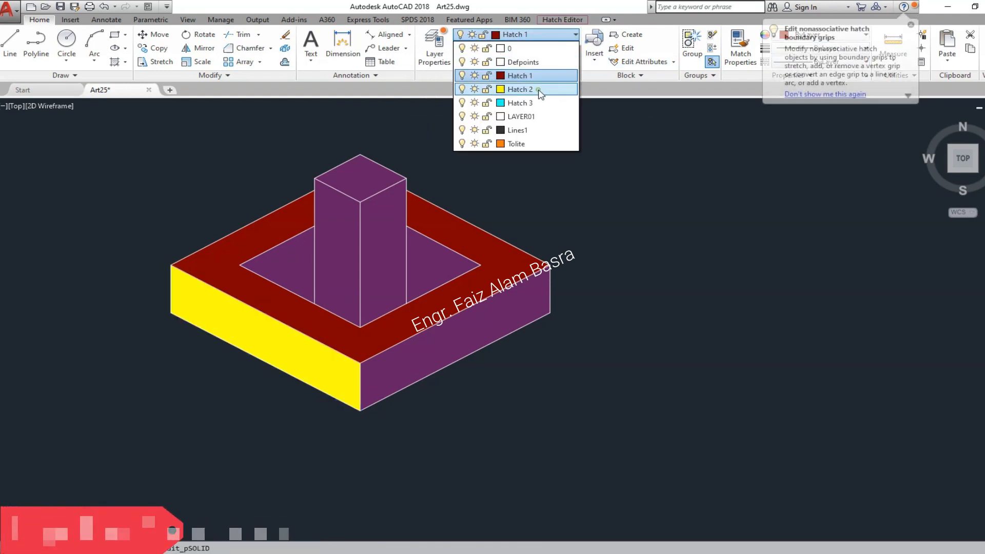
left_click(510, 308)
left_click(536, 35)
left_click(530, 102)
key("Escape")
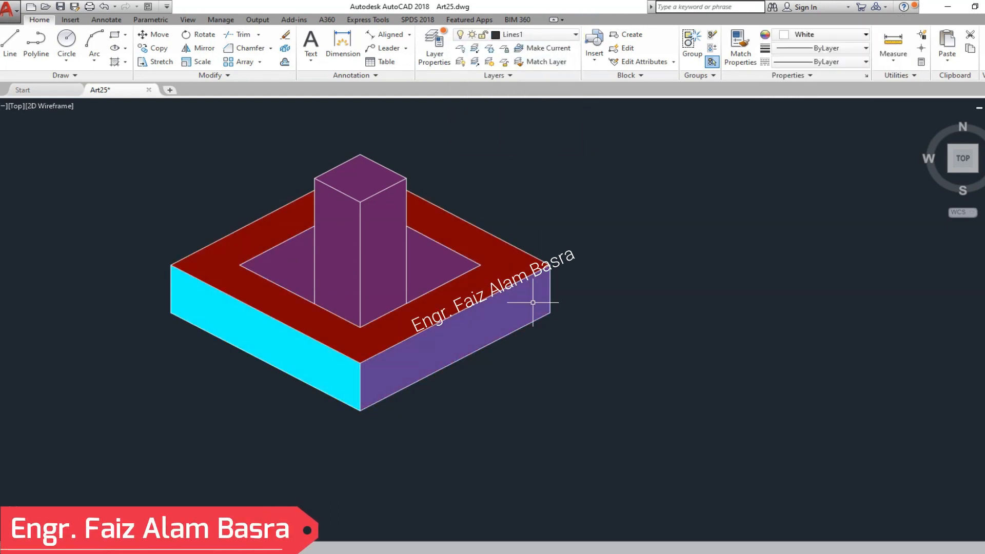
- Put the base's right side hatch on layer Hatch 2 with its color set to ByLayer
left_click(531, 304)
left_click(43, 20)
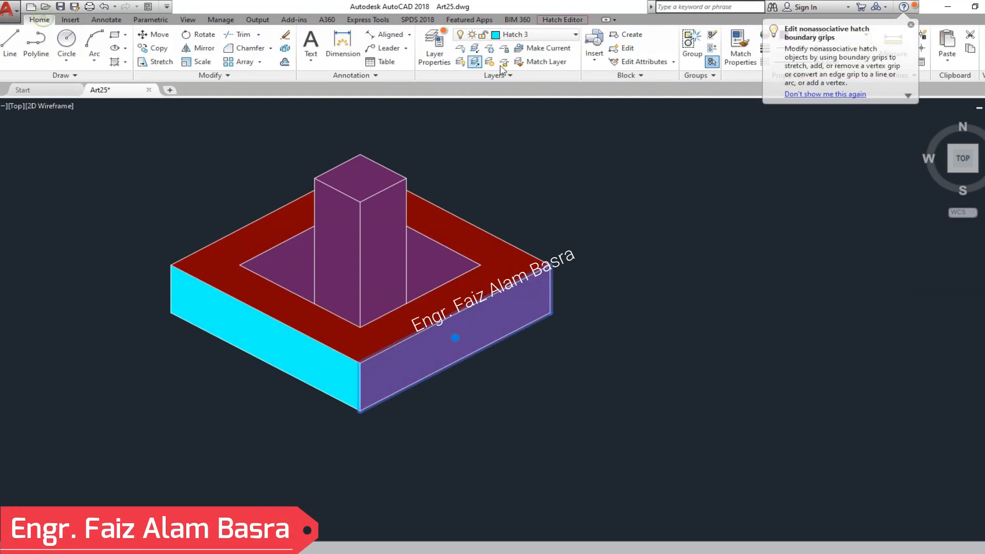
left_click(574, 34)
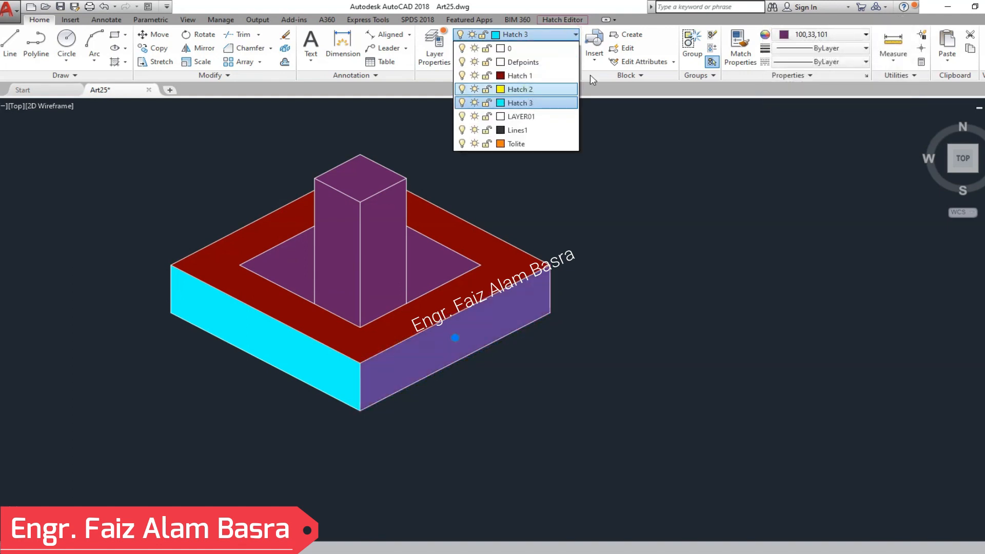
left_click(864, 35)
left_click(846, 50)
key("Escape")
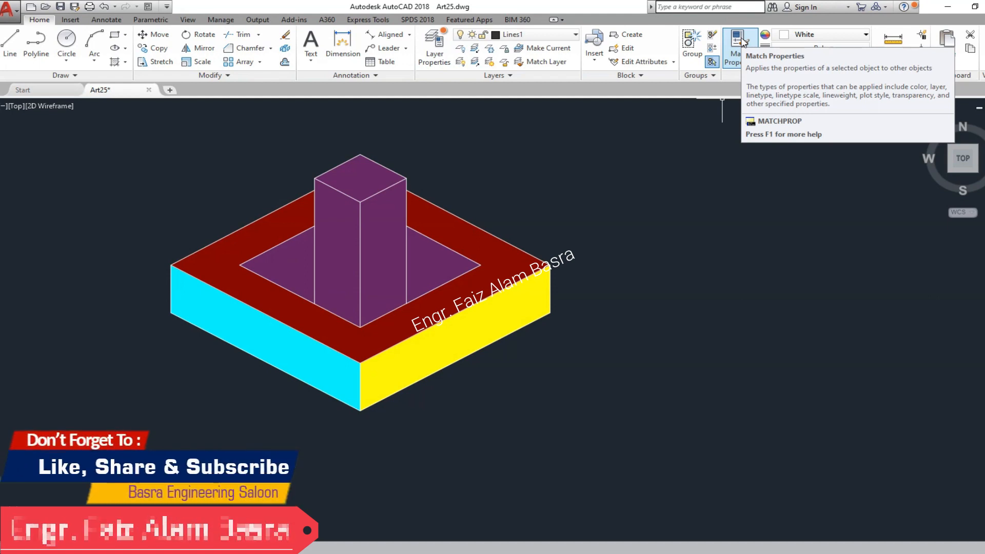
- Match the pillar's right face to the base's yellow side and the pillar's left face to the cyan side
left_click(731, 72)
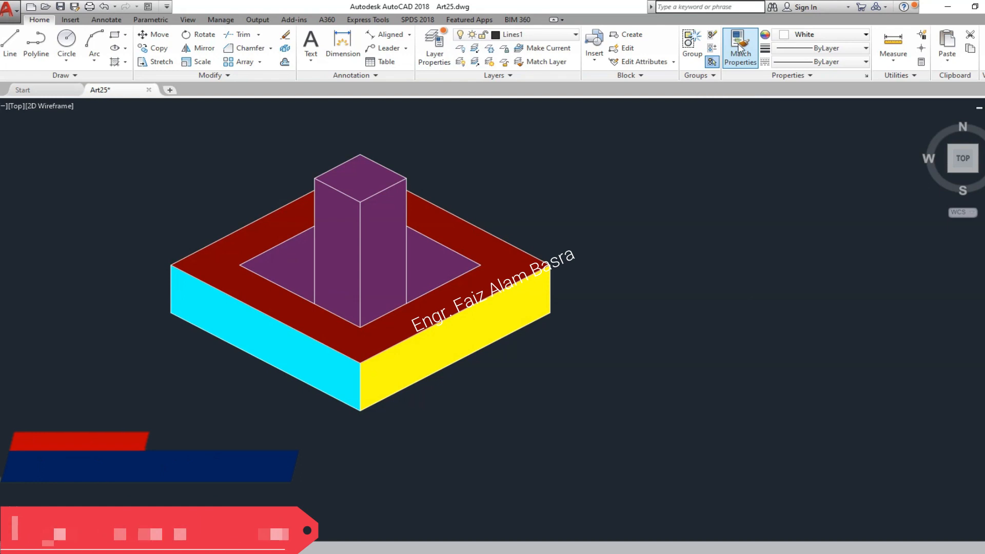
left_click(500, 334)
left_click(386, 278)
key("Return")
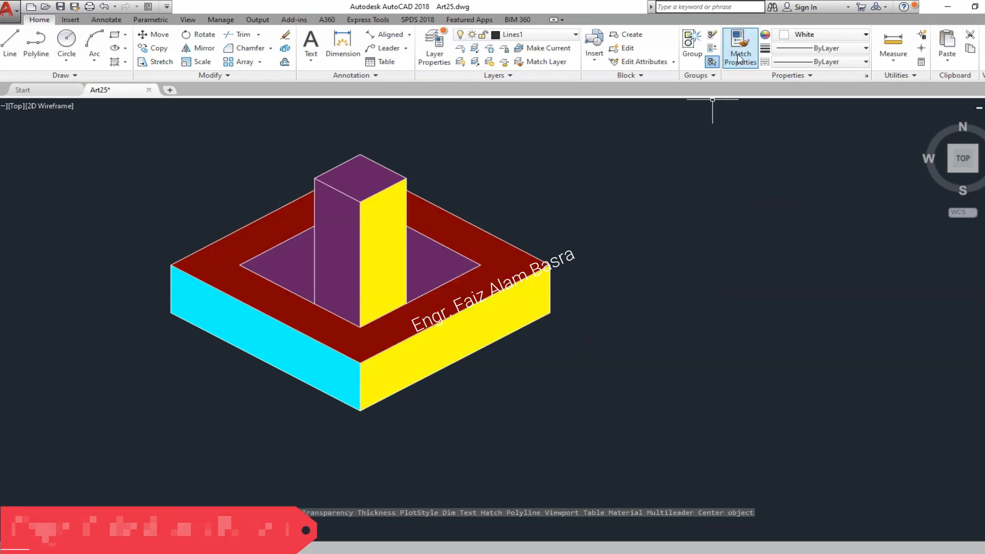
left_click(740, 49)
left_click(328, 354)
left_click(330, 277)
key("Return")
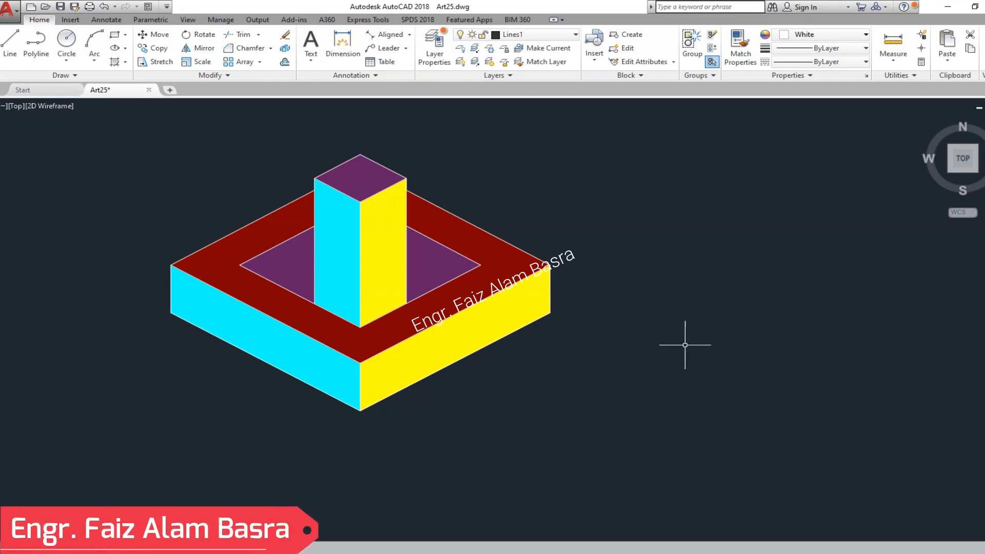
- Match the pillar's left face to the base's yellow side and the pillar's right face to the cyan side
left_click(739, 47)
left_click(505, 332)
left_click(344, 260)
left_click(724, 57)
left_click(336, 354)
left_click(380, 290)
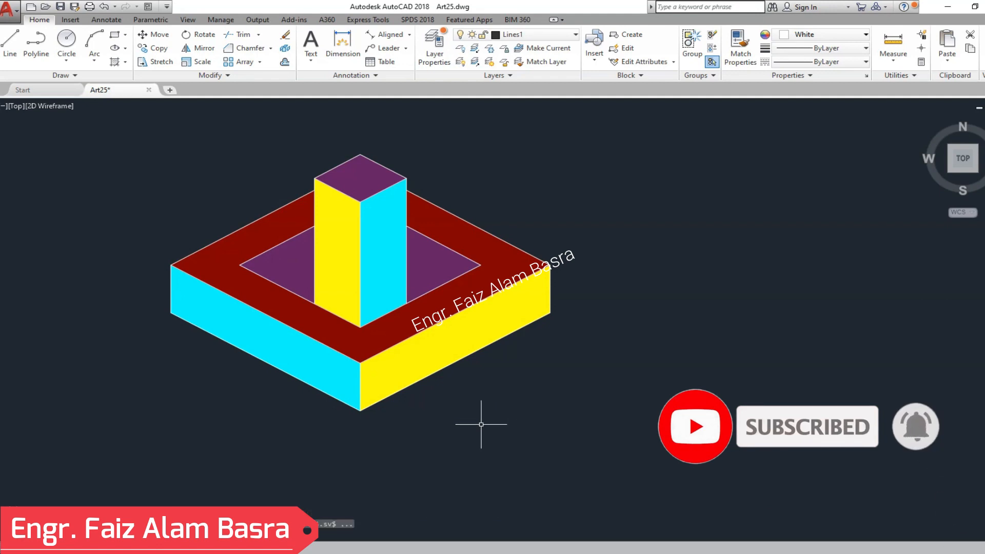
- Create a new layer named Hatch4 and set its color to index color 13
left_click(432, 49)
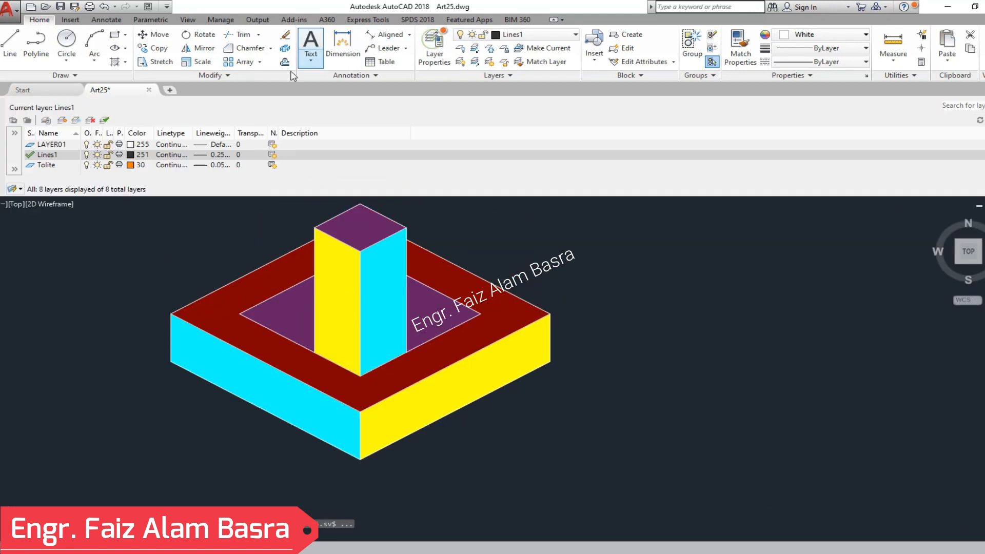
left_click(52, 122)
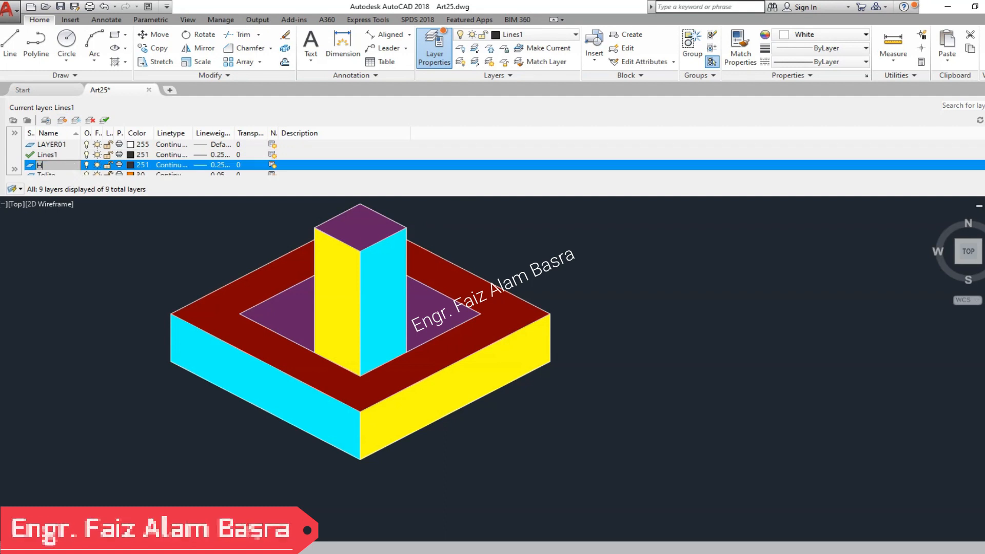
type("Hatch4")
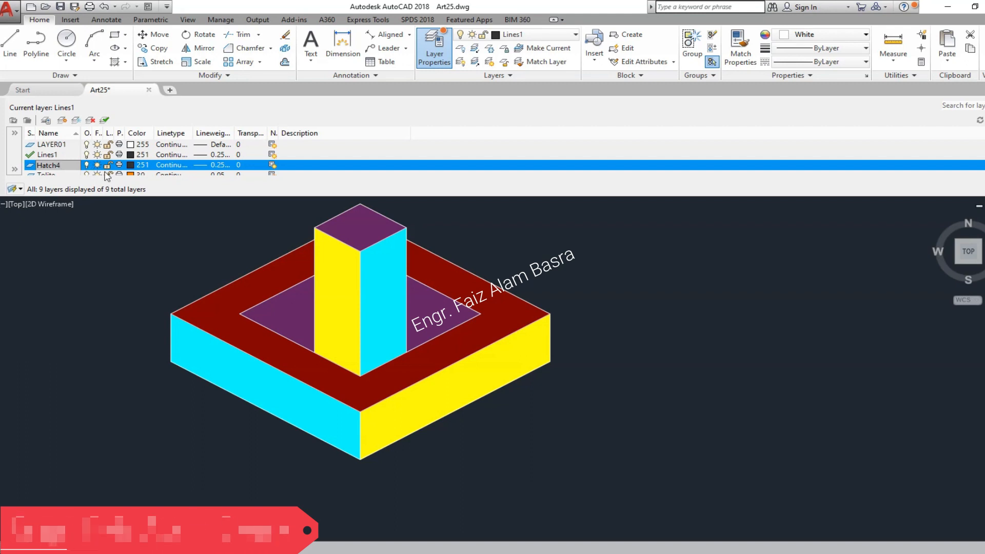
left_click(131, 166)
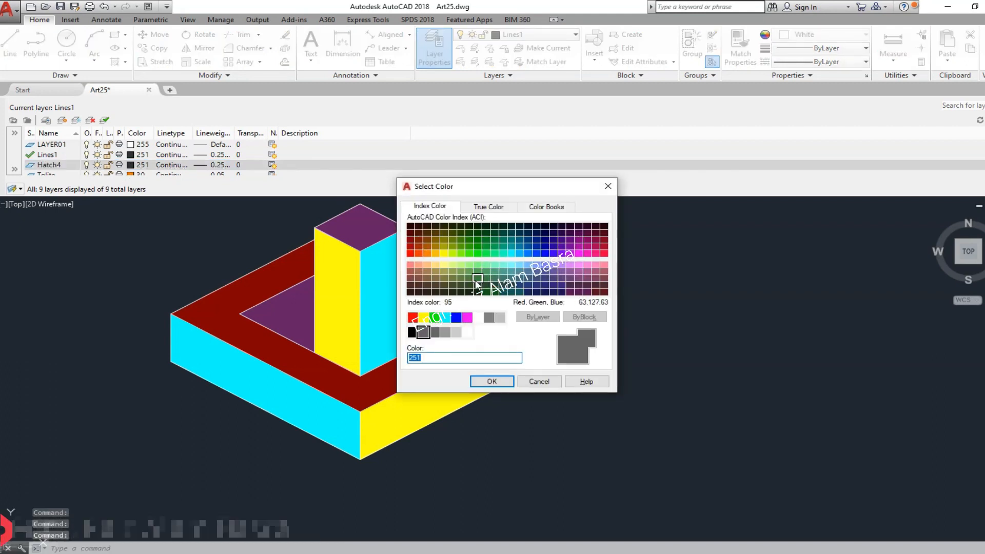
left_click(410, 271)
left_click(491, 381)
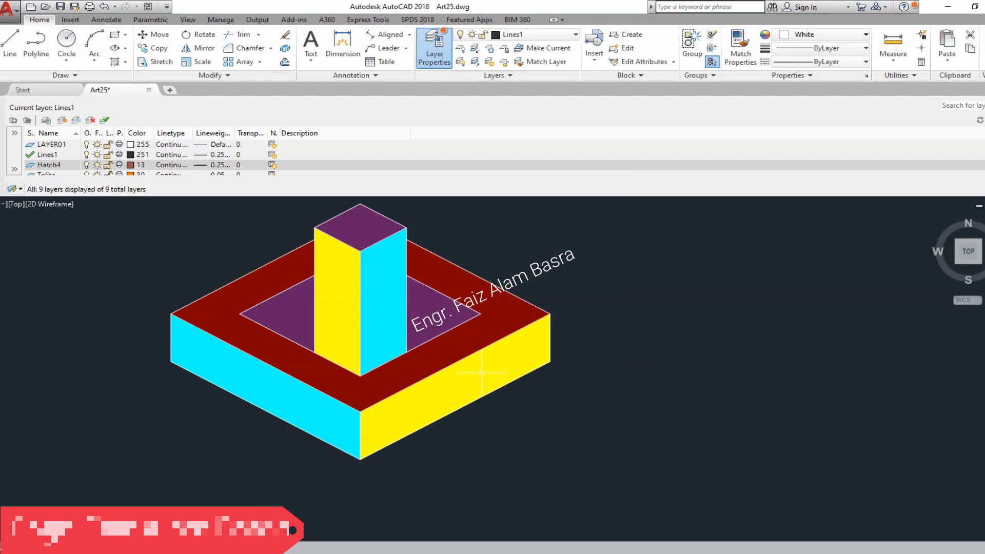
- Create a new layer named Hatch 5 and set its color to blue
left_click(62, 121)
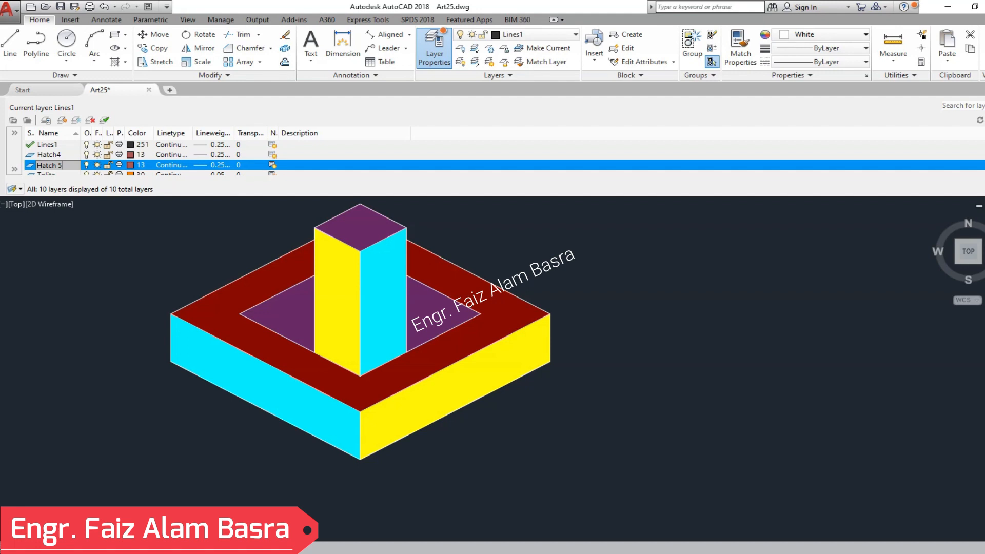
left_click(129, 166)
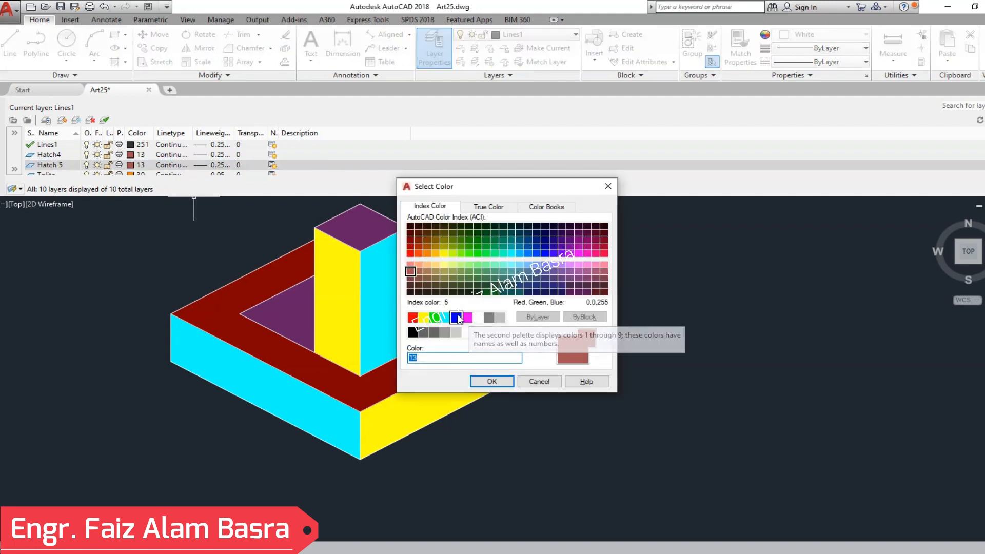
left_click(492, 381)
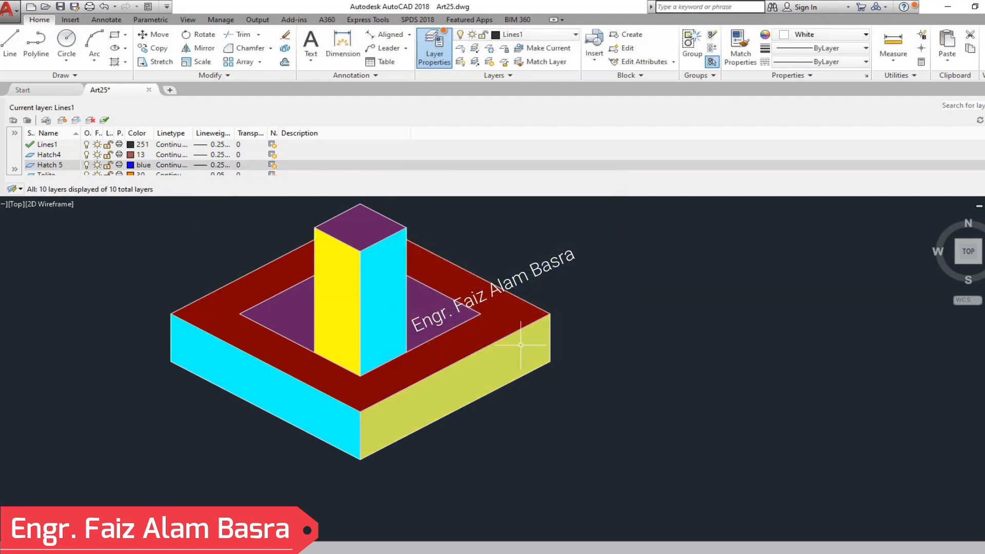
- Put the pillar's top face hatch on layer Hatch 5 with its color set to ByLayer
left_click(360, 222)
left_click(39, 20)
left_click(572, 34)
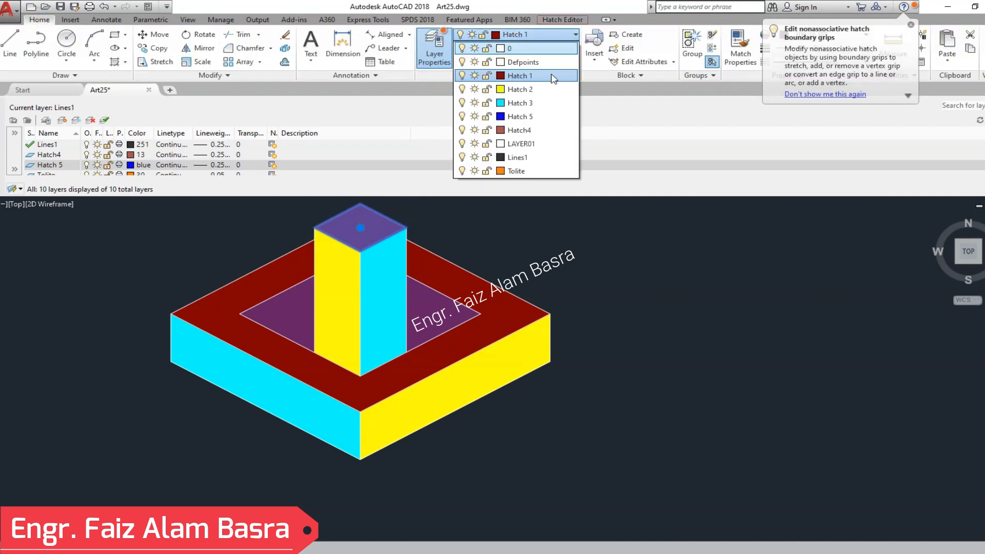
left_click(500, 116)
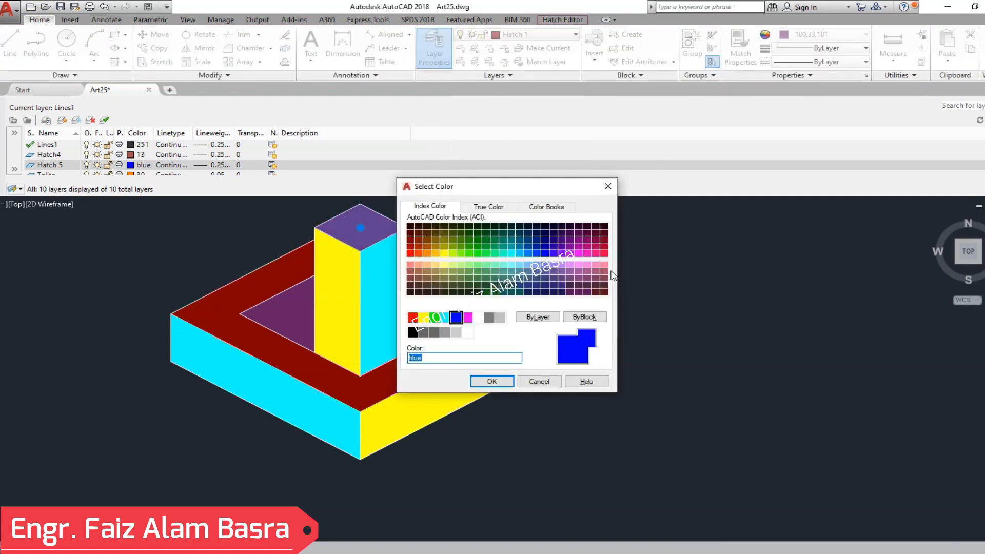
left_click(540, 380)
left_click(834, 35)
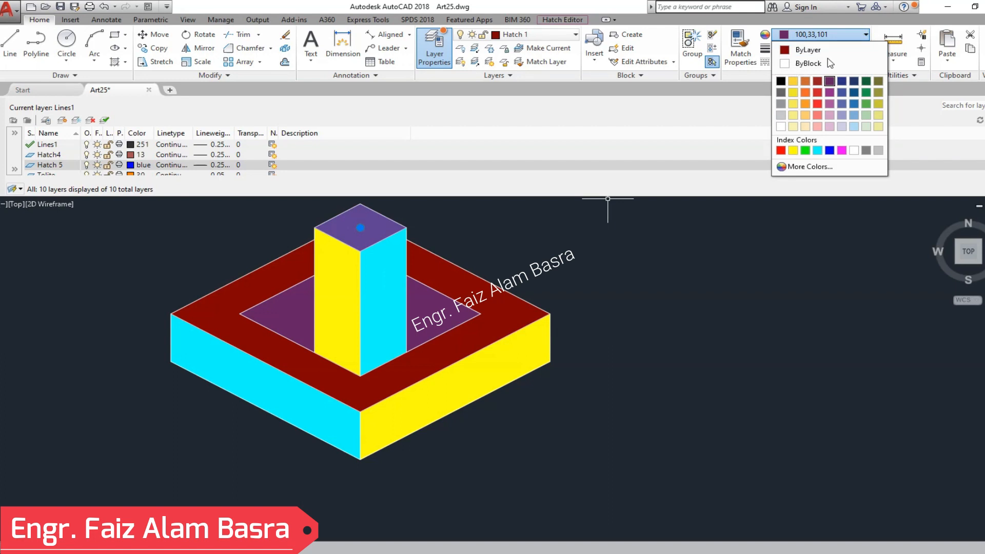
left_click(575, 34)
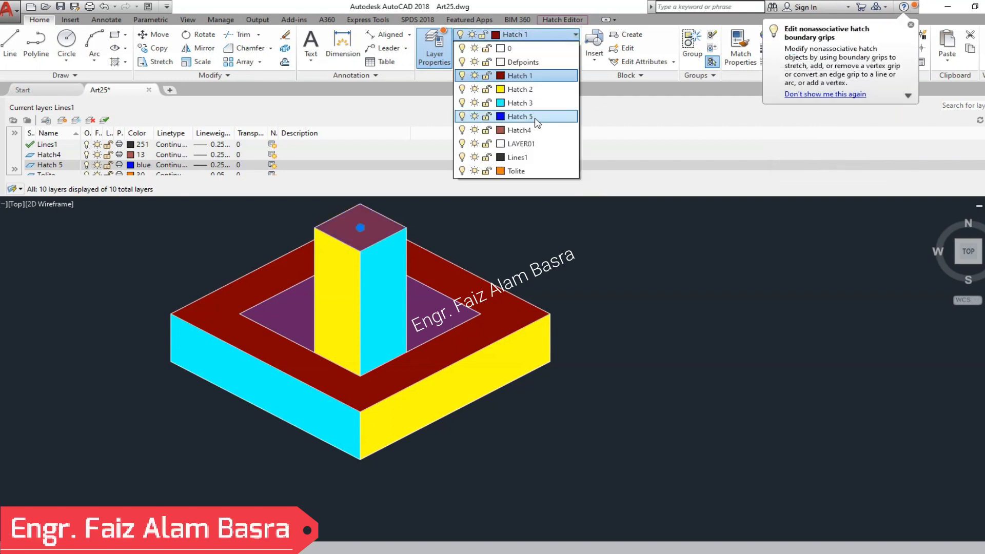
left_click(519, 116)
- Put the inner rhombus hatch around the pillar on layer Hatch4 with its color set to ByLayer
left_click(292, 313)
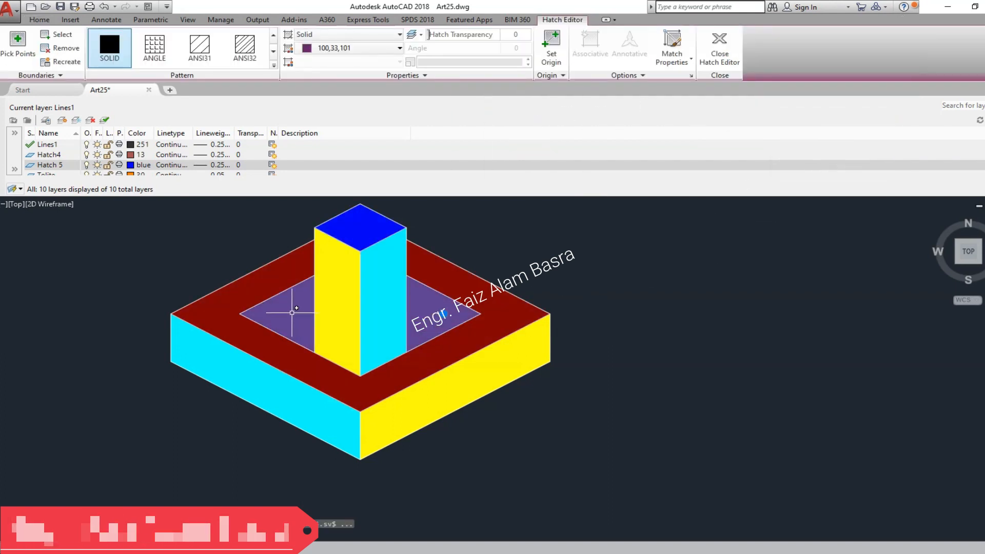
key("Escape")
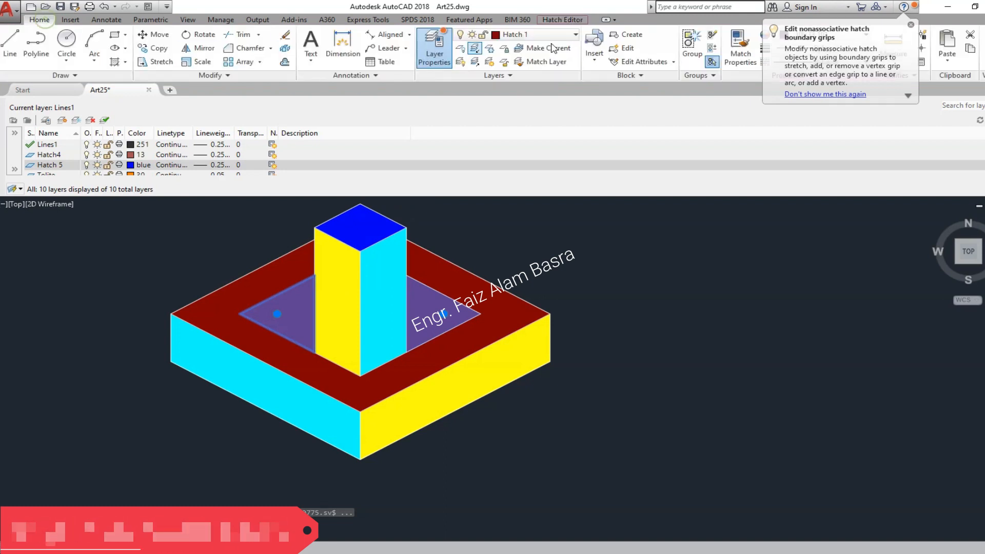
left_click(575, 34)
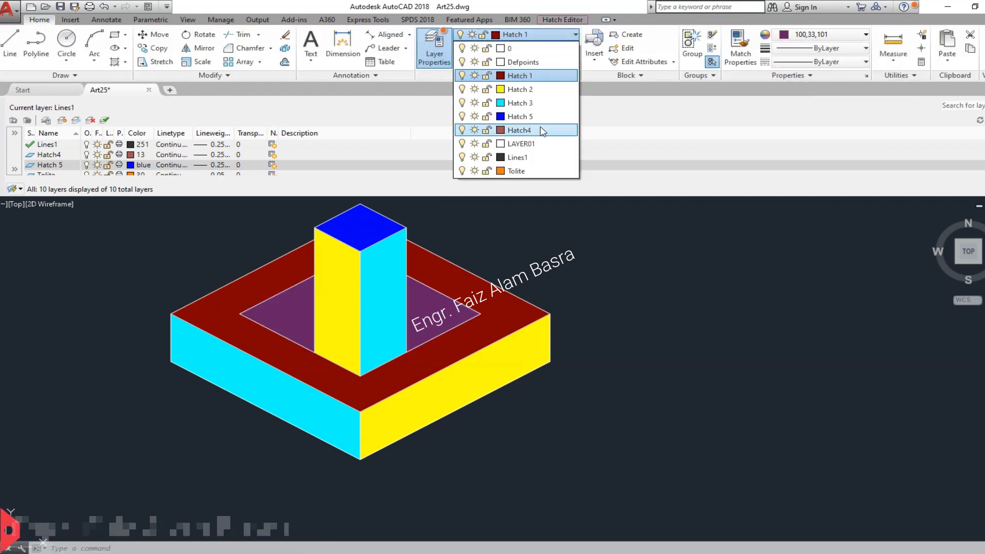
left_click(541, 130)
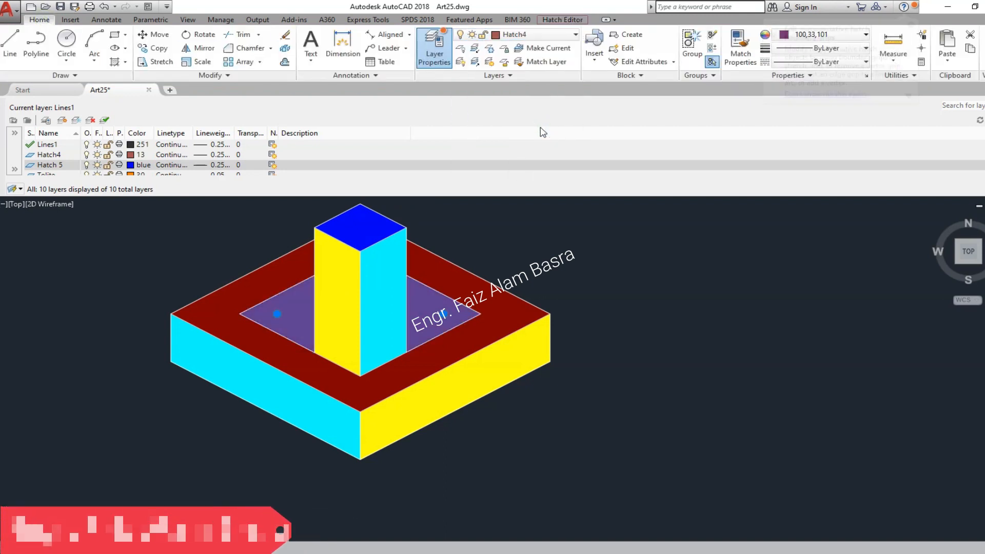
left_click(910, 24)
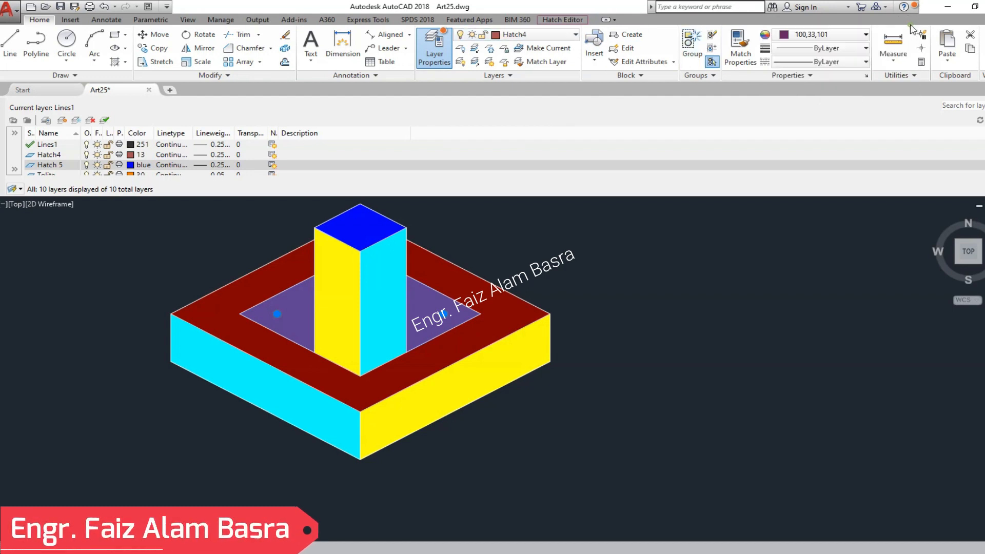
left_click(866, 34)
left_click(818, 118)
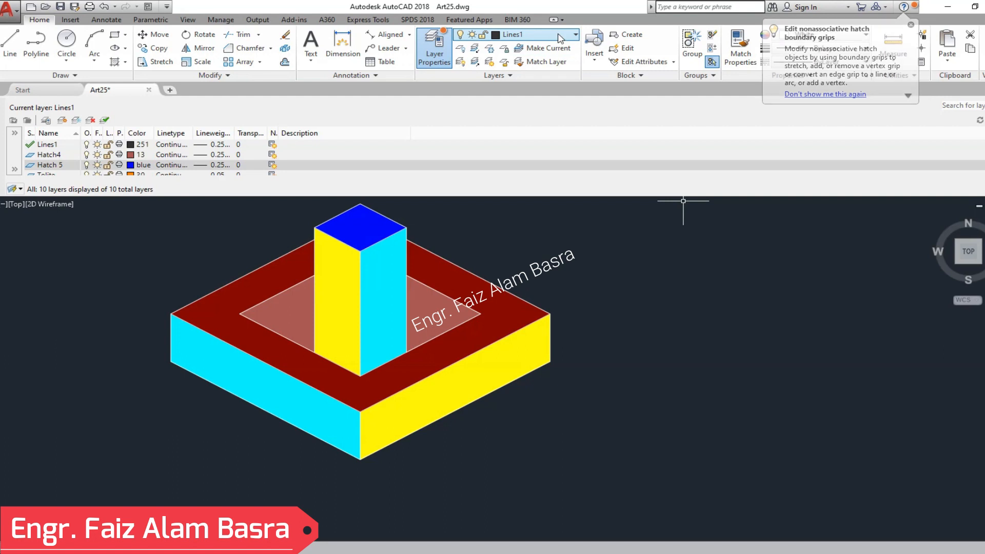
left_click(422, 53)
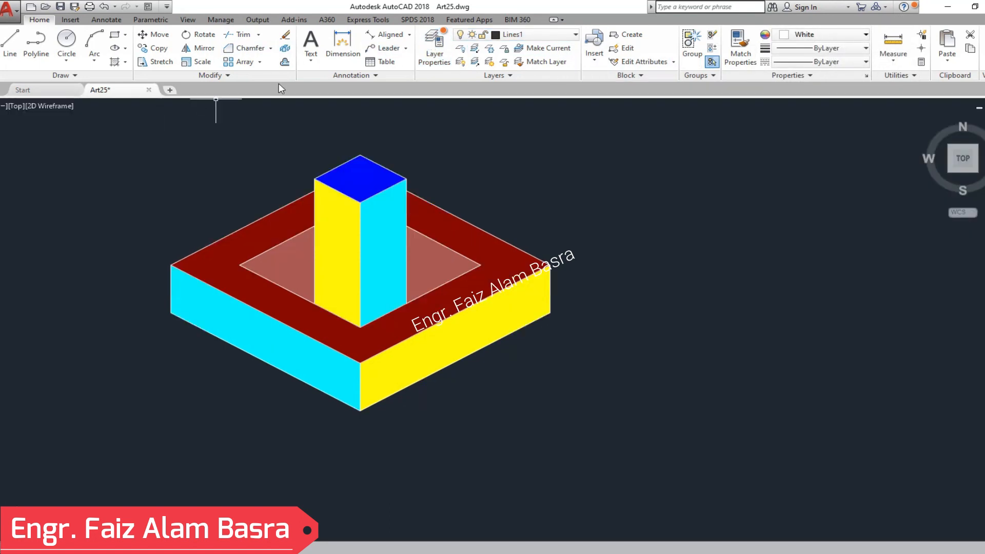
- Make layer Hatch4 current, rename it as Hatch 4 and set its color to index color 250
left_click(434, 50)
scroll(123, 162, "up", 3)
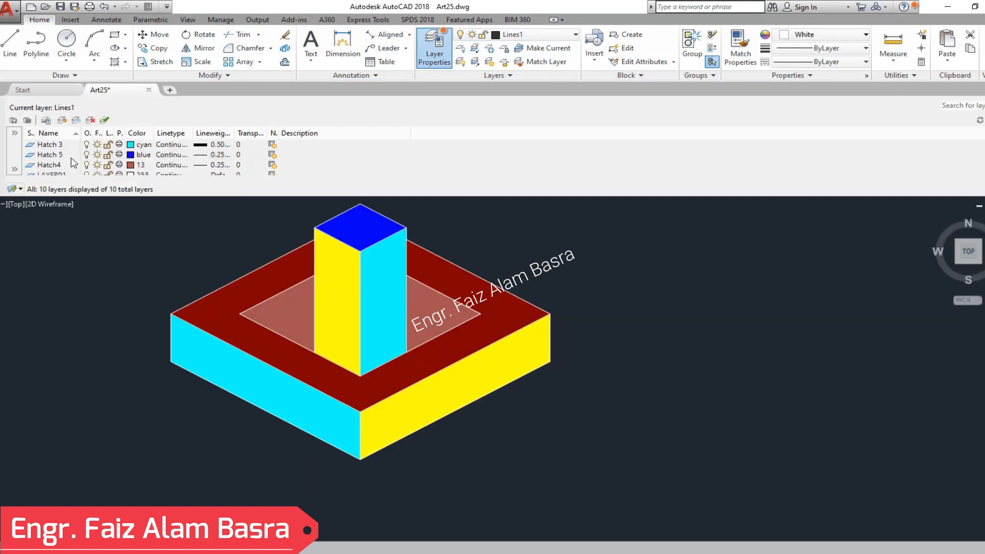
double_click(63, 166)
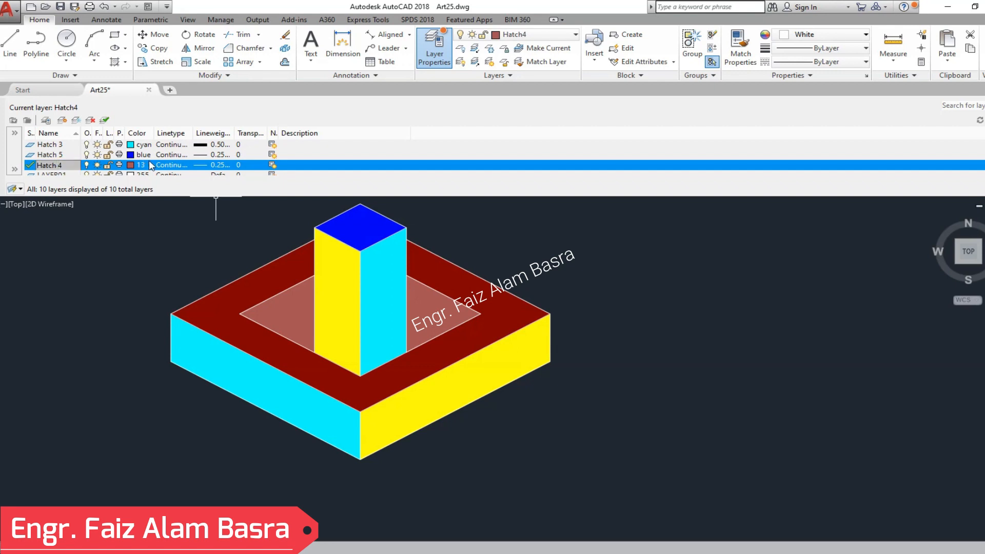
left_click(129, 165)
left_click(416, 332)
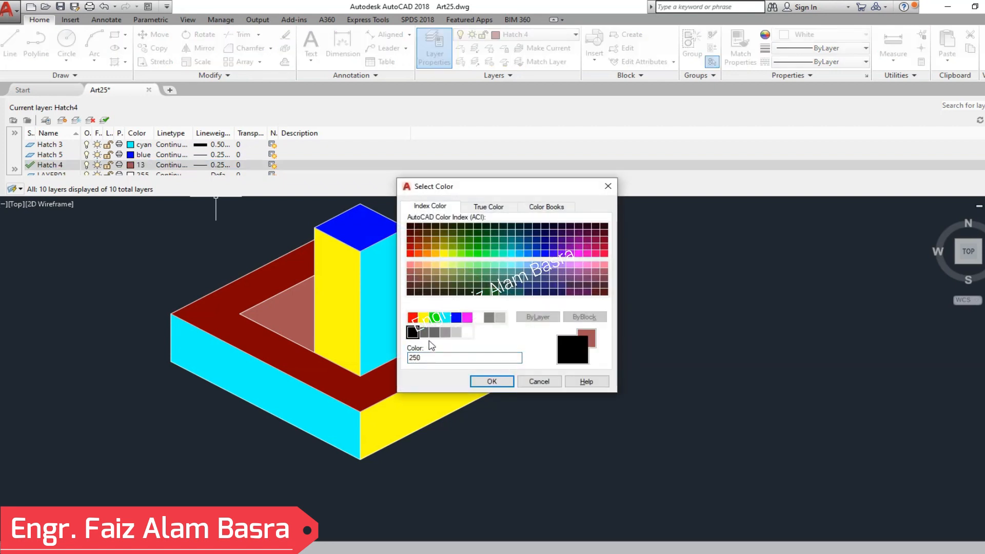
left_click(480, 379)
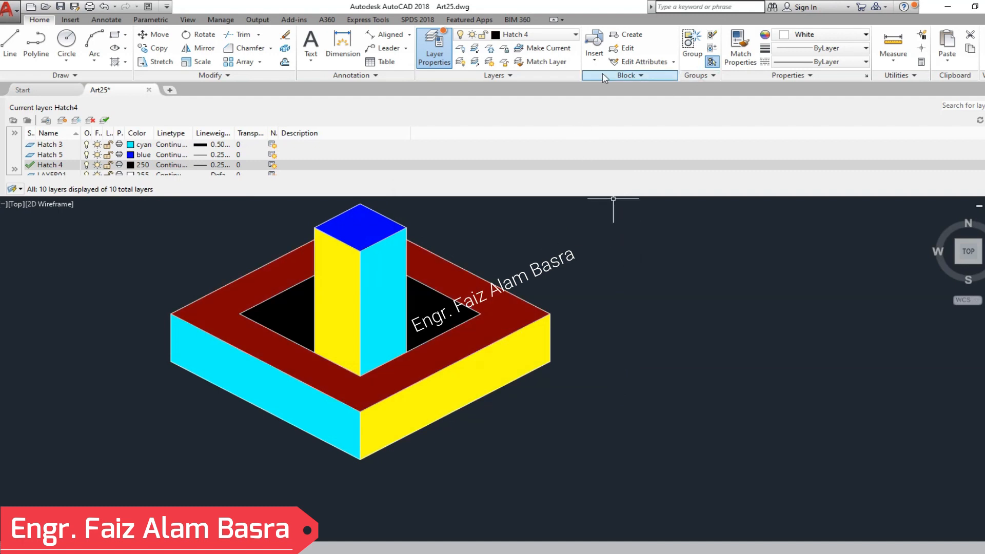
left_click(446, 55)
- Save the drawing with the fully colored unit
scroll(282, 281, "down", 4)
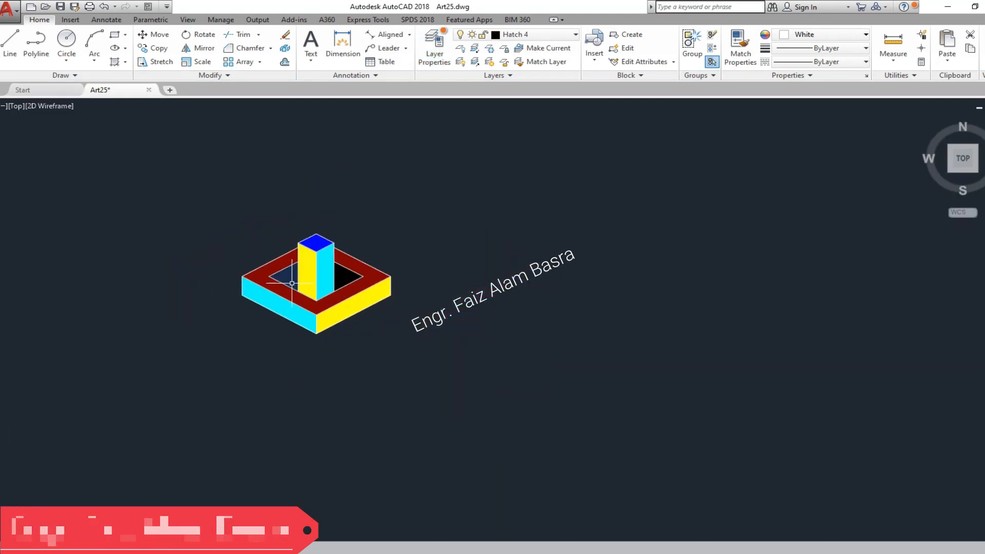
scroll(301, 285, "up", 4)
scroll(95, 295, "down", 2)
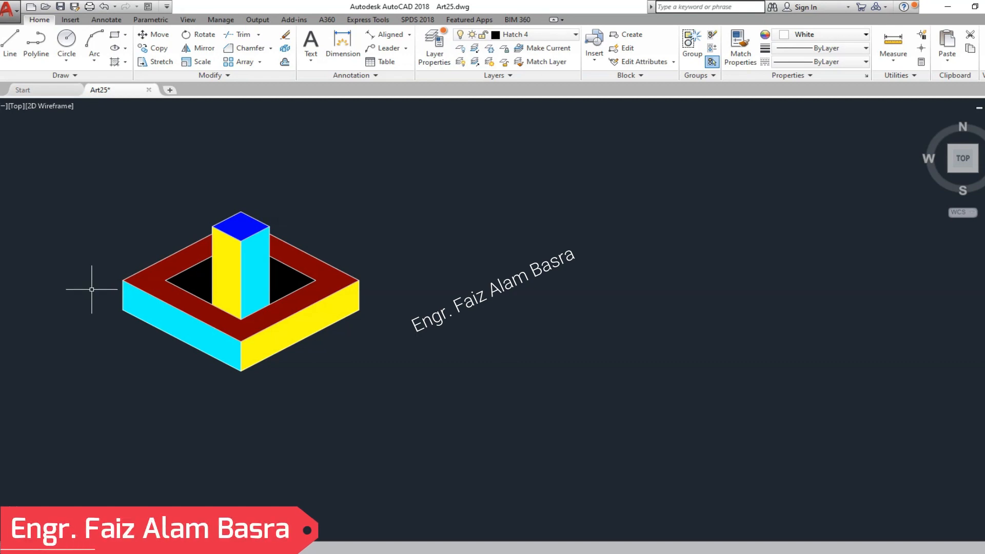
left_click(60, 6)
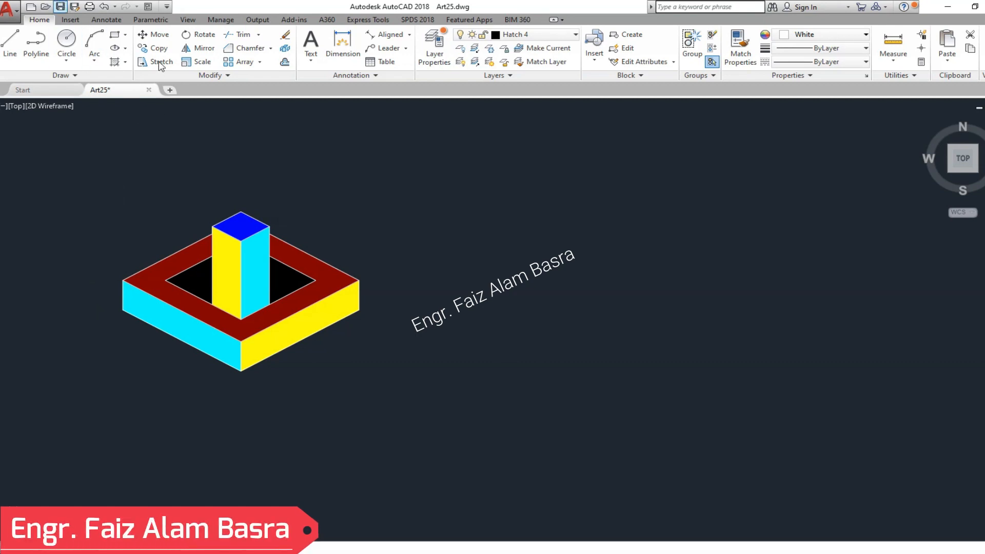
- Copy the whole colored unit horizontally to a free spot to the right of the original
left_click(159, 48)
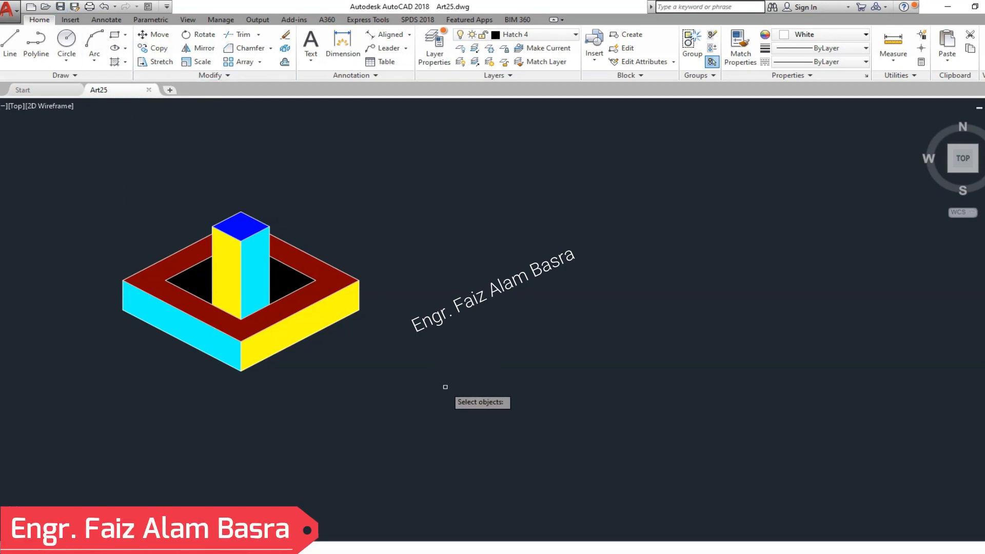
left_click(444, 387)
left_click(37, 134)
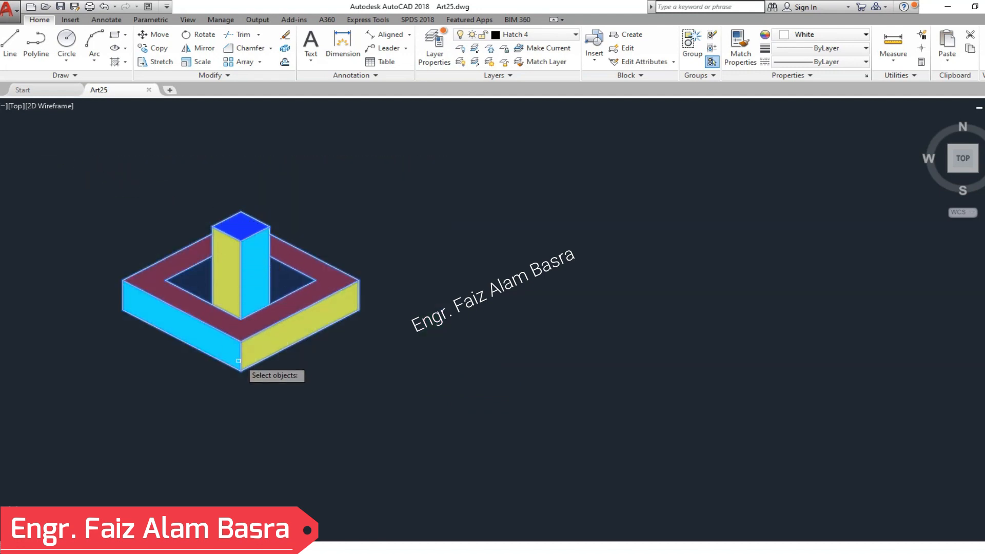
left_click(119, 311)
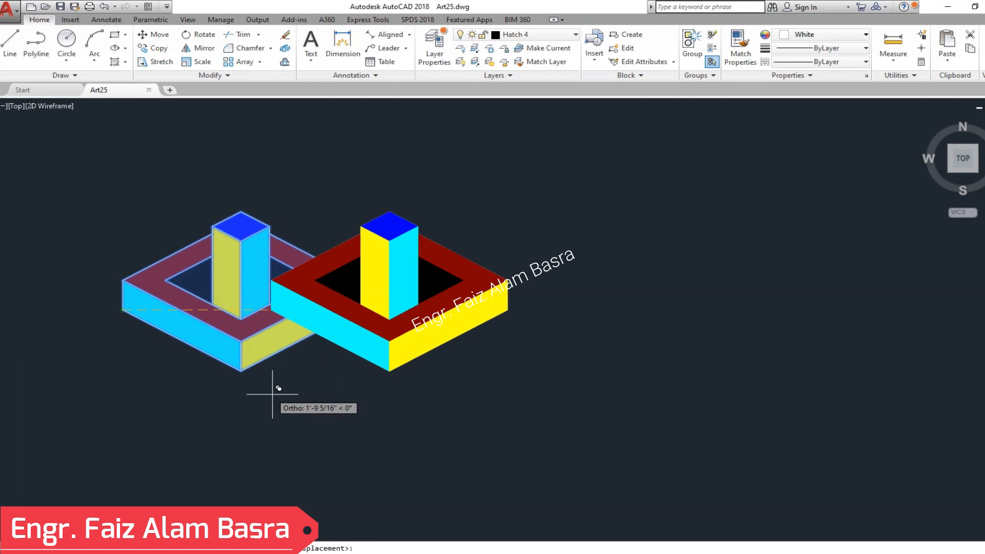
left_click(505, 346)
scroll(377, 333, "down", 4)
scroll(307, 306, "up", 8)
key("Escape")
scroll(200, 267, "down", 2)
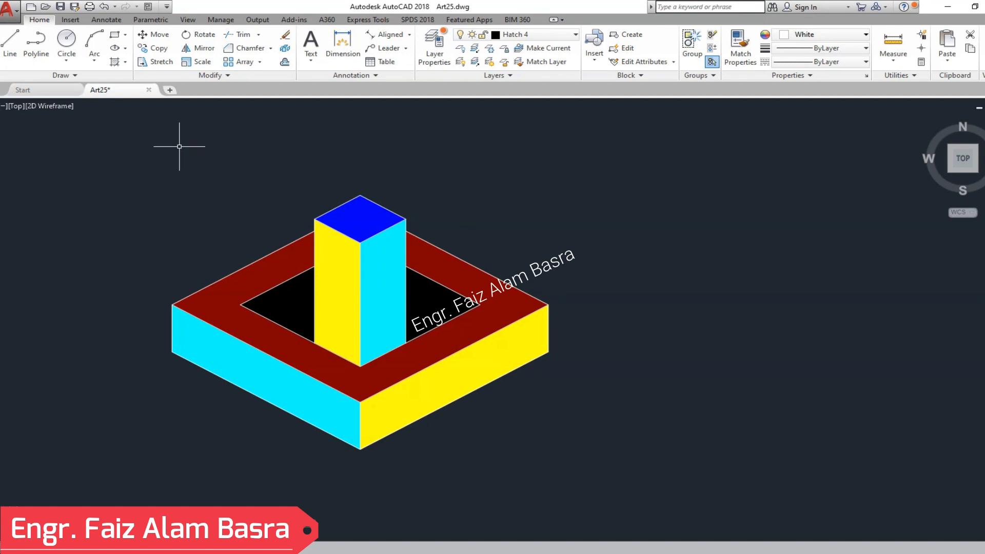
- Copy the new unit from its base's lower left corner to its bottom front corner, forming a row of two units
left_click(159, 49)
left_click(653, 487)
left_click(165, 143)
key("Return")
left_click(172, 351)
left_click(360, 449)
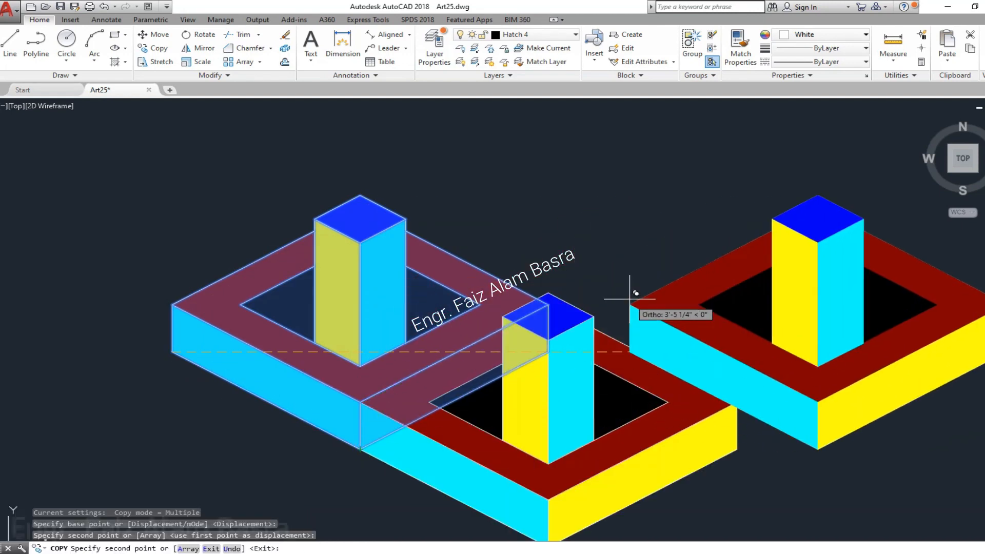
scroll(629, 299, "down", 1)
scroll(618, 303, "up", 1)
scroll(723, 340, "down", 1)
key("Escape")
scroll(291, 303, "down", 1)
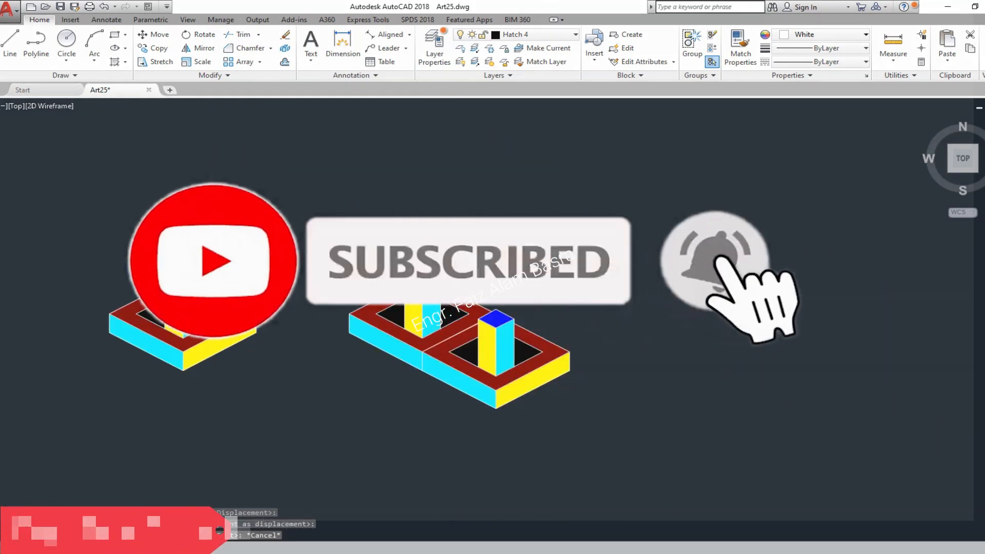
scroll(642, 341, "down", 1)
scroll(630, 340, "up", 2)
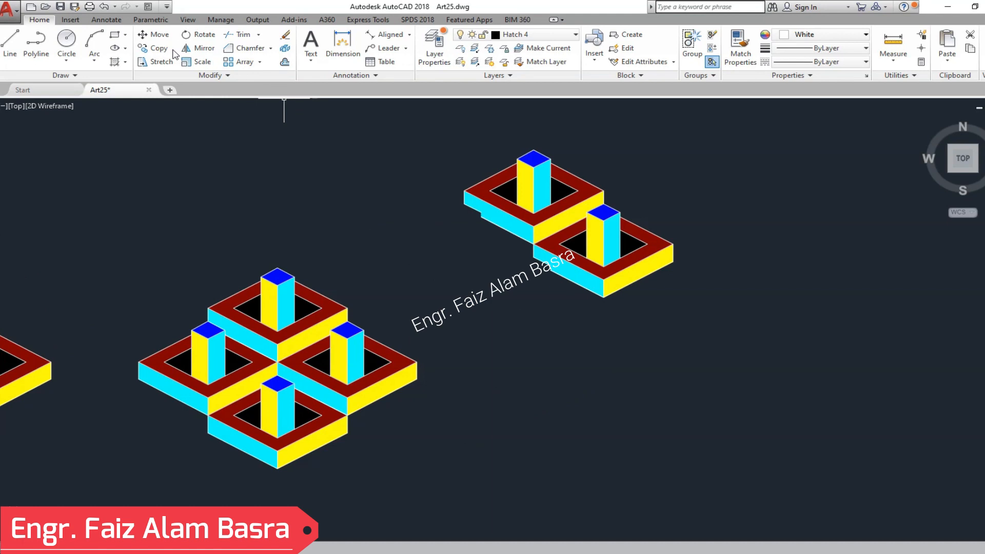
- Copy the separate two-unit pair by its bottom front corner onto the four-unit cluster's corners to extend the stepped pattern
left_click(173, 50)
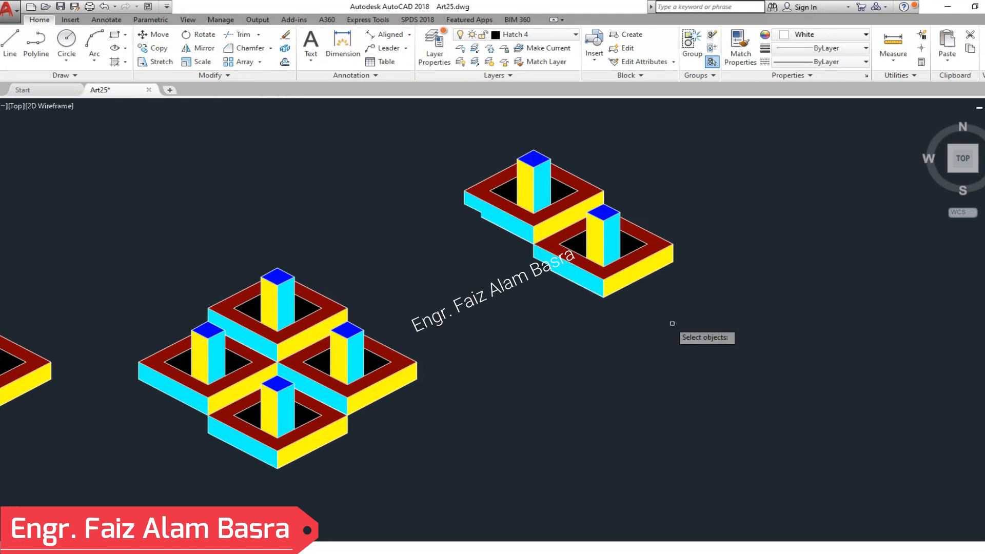
left_click(699, 321)
left_click(413, 103)
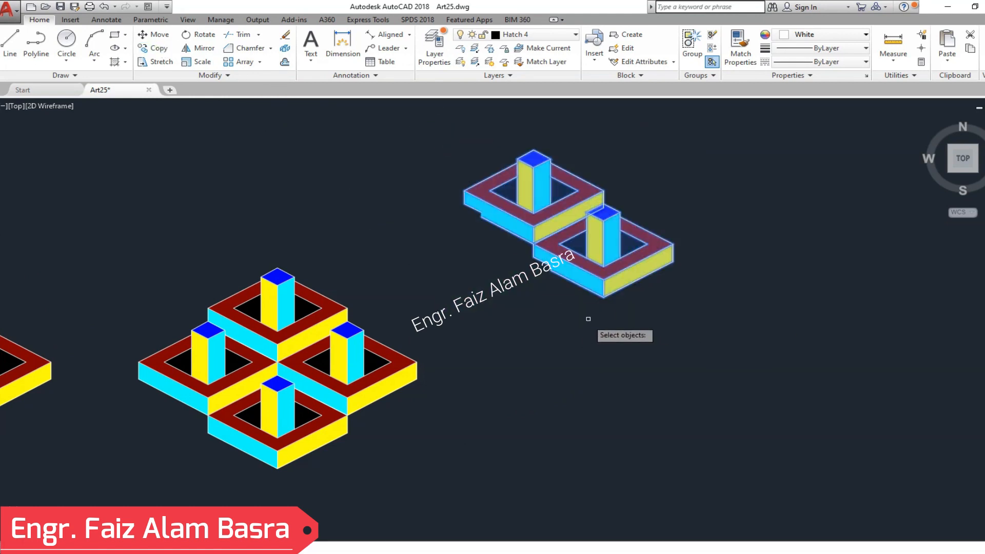
left_click(603, 297)
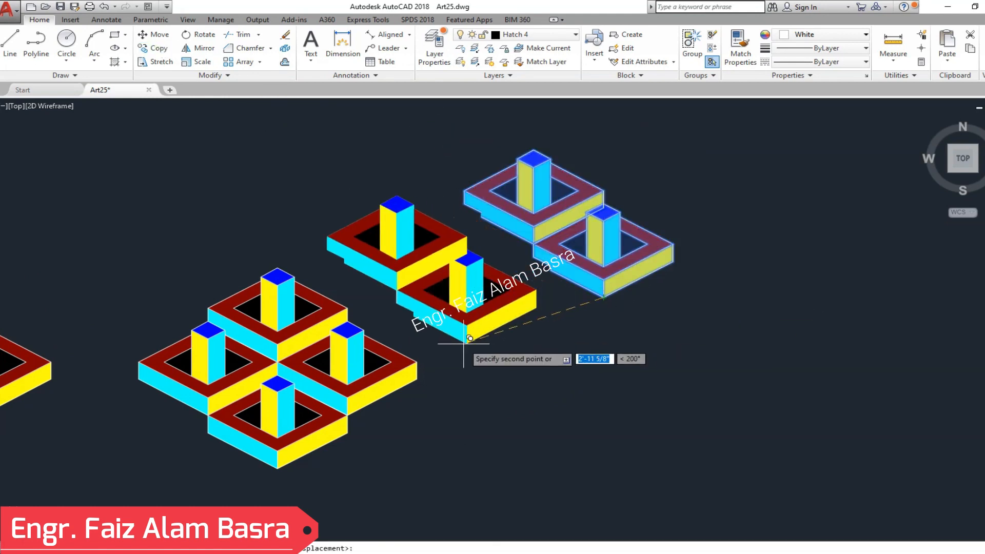
left_click(416, 361)
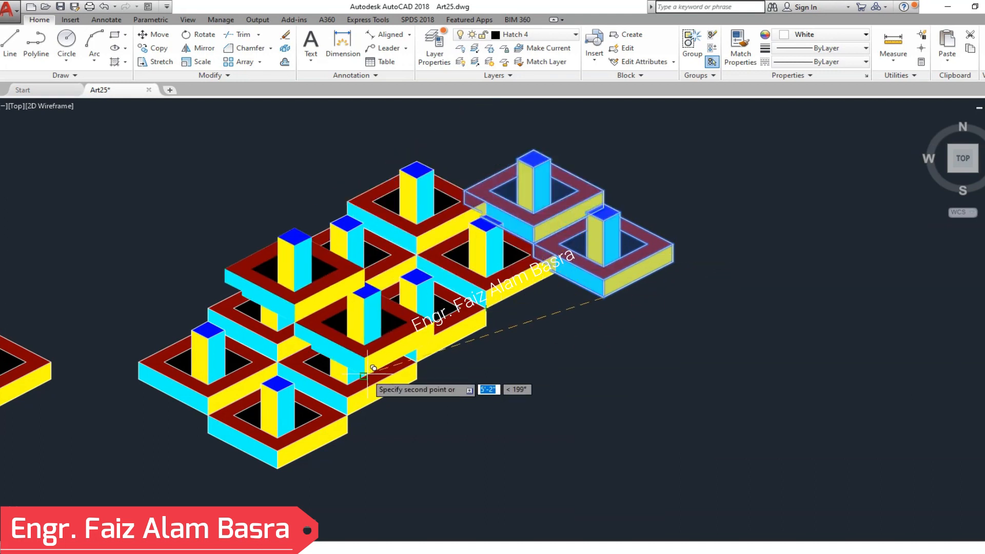
left_click(347, 414)
key("Return")
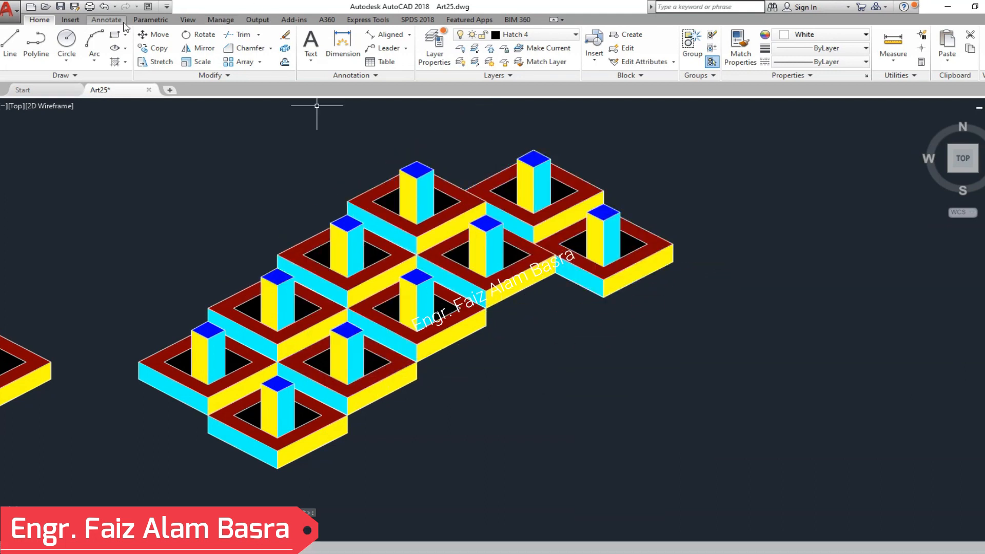
- Undo the last copies of the two-unit pair
left_click(104, 8)
left_click(105, 9)
scroll(208, 250, "down", 3)
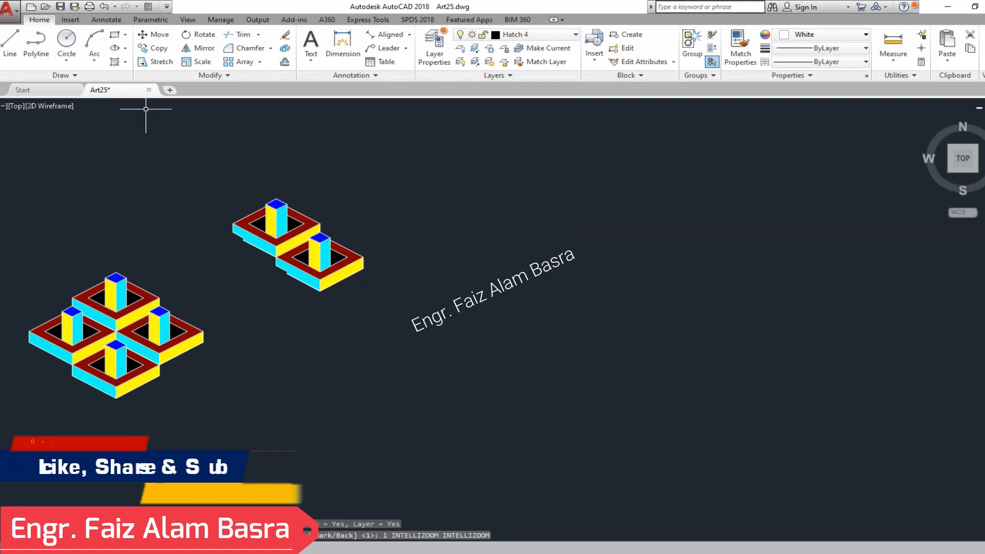
- Move the two-unit pair to the free space above the original single unit
left_click(153, 34)
left_click(466, 338)
left_click(232, 154)
key("Return")
left_click(617, 199)
scroll(621, 217, "down", 2)
left_click(213, 193)
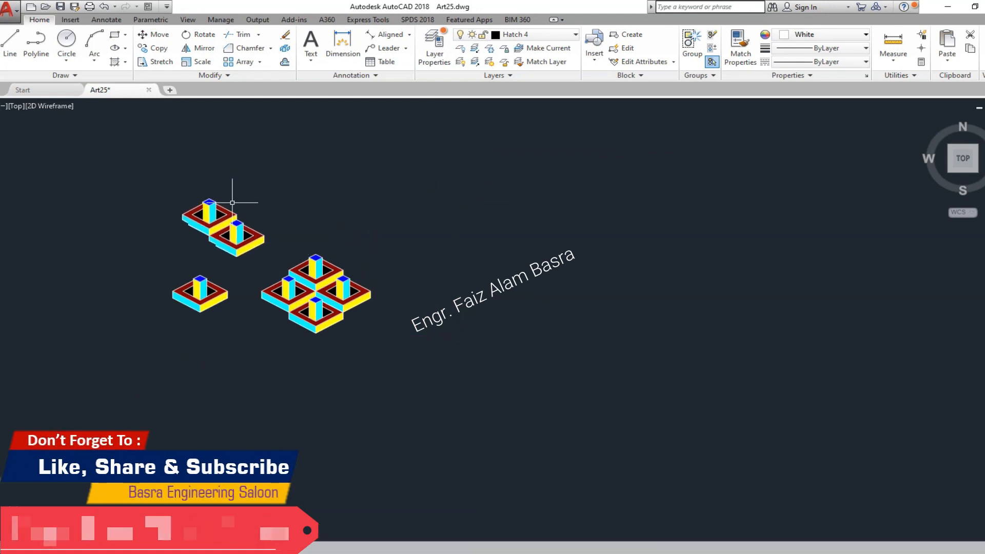
- Copy the two-unit pair by its bottom front corner onto successive corners of the four-unit cluster, building a long diagonal strip toward the upper right
scroll(164, 143, "up", 5)
left_click(153, 48)
left_click(395, 418)
left_click(17, 159)
key("Return")
left_click(245, 421)
scroll(195, 283, "down", 3)
scroll(361, 345, "up", 6)
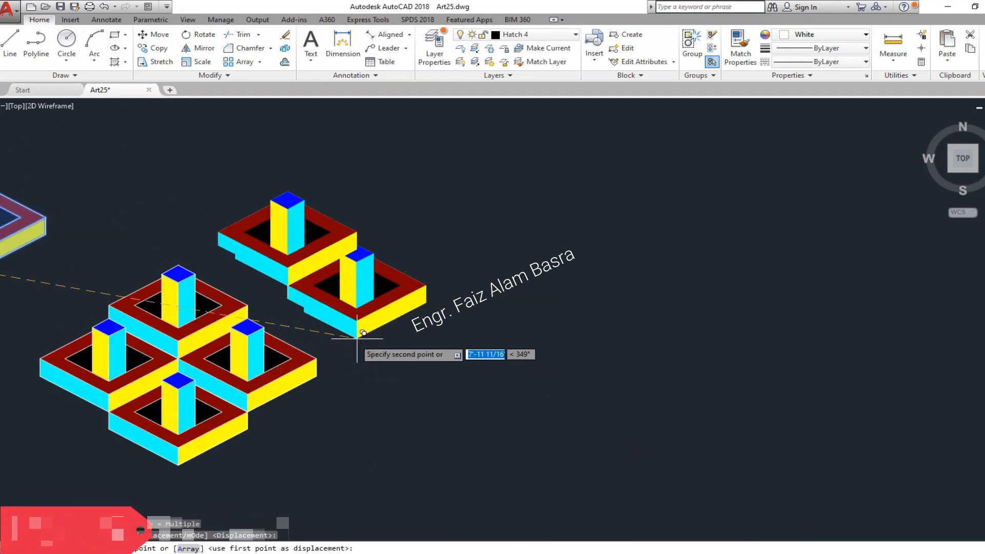
scroll(321, 369, "down", 4)
scroll(489, 317, "up", 3)
scroll(392, 372, "down", 4)
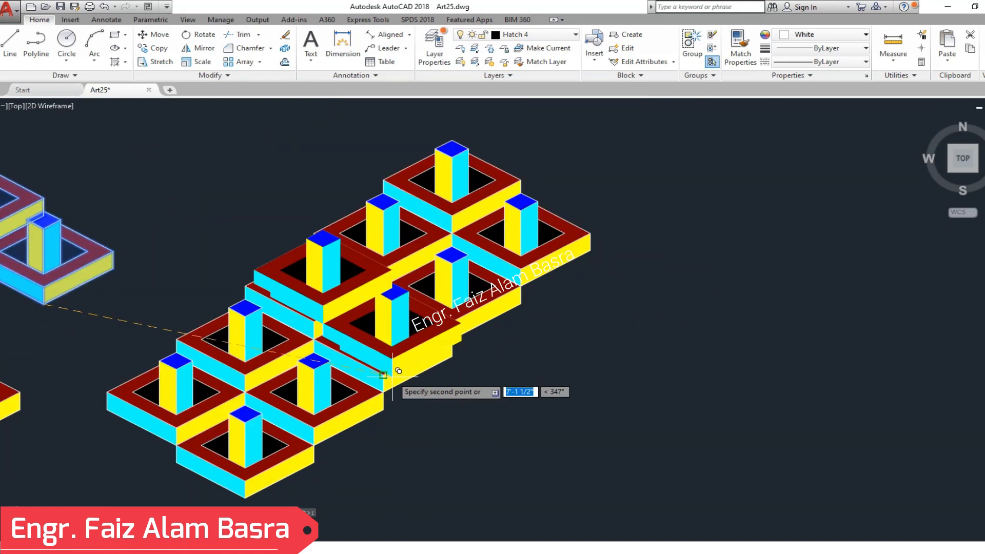
scroll(610, 229, "up", 2)
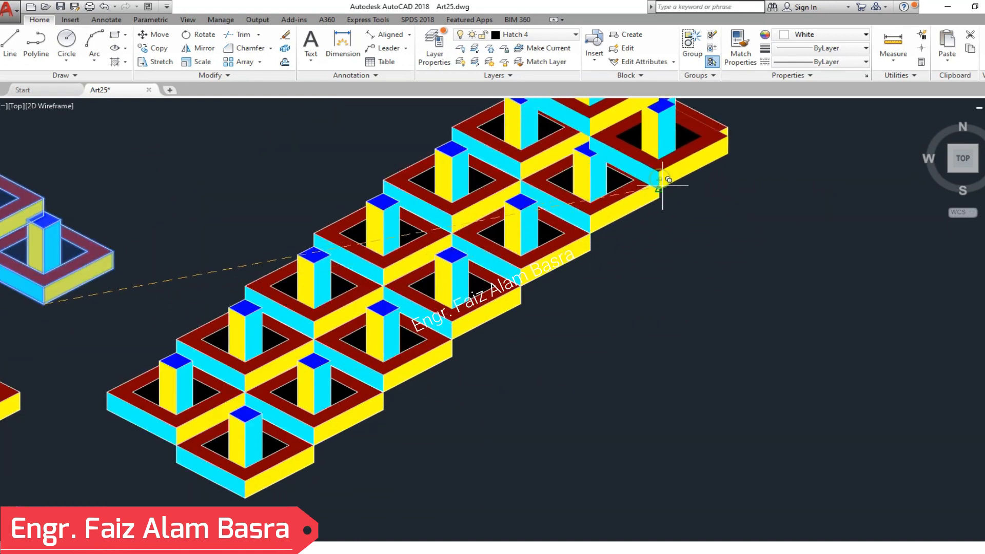
scroll(600, 225, "down", 2)
scroll(605, 226, "up", 3)
scroll(623, 277, "down", 3)
scroll(652, 203, "up", 3)
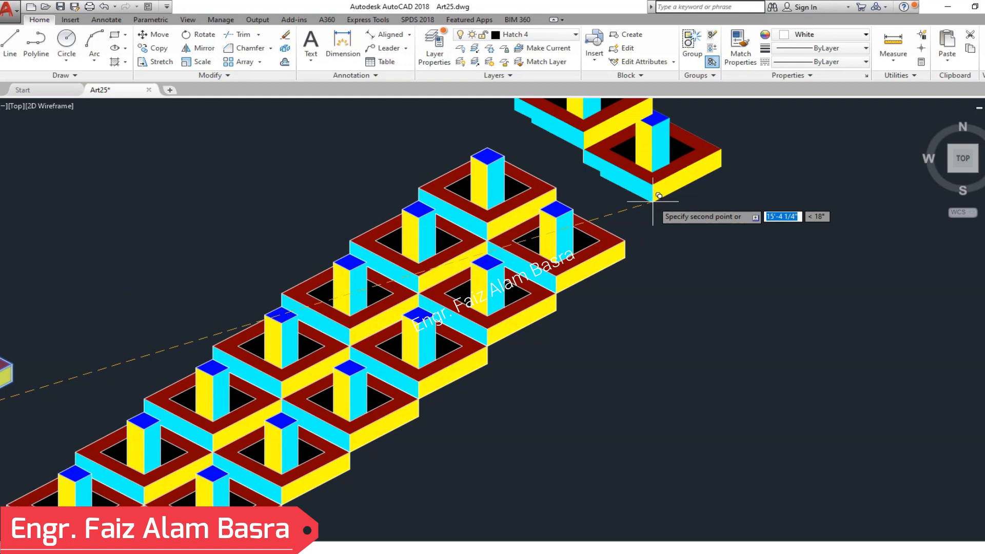
scroll(624, 240, "down", 2)
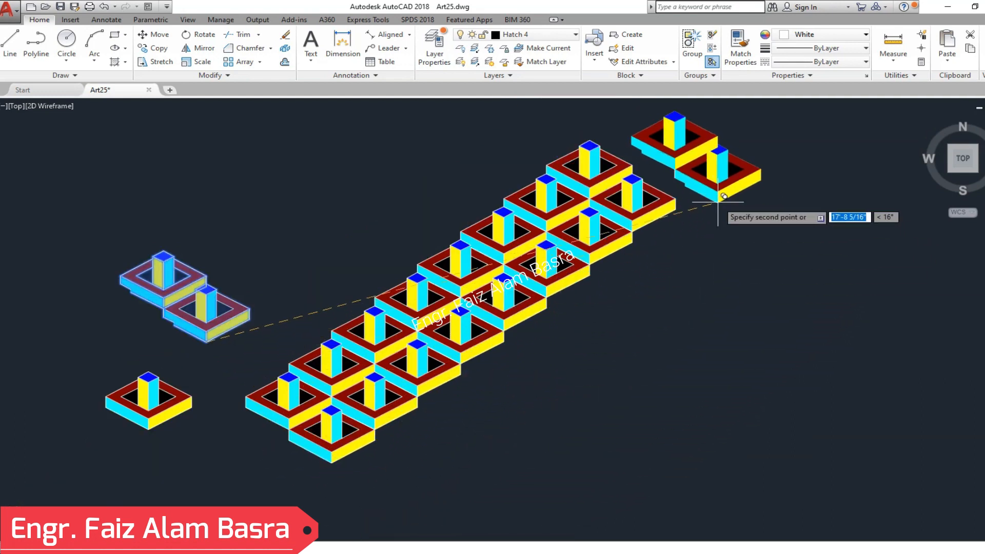
scroll(612, 217, "up", 5)
scroll(611, 329, "down", 4)
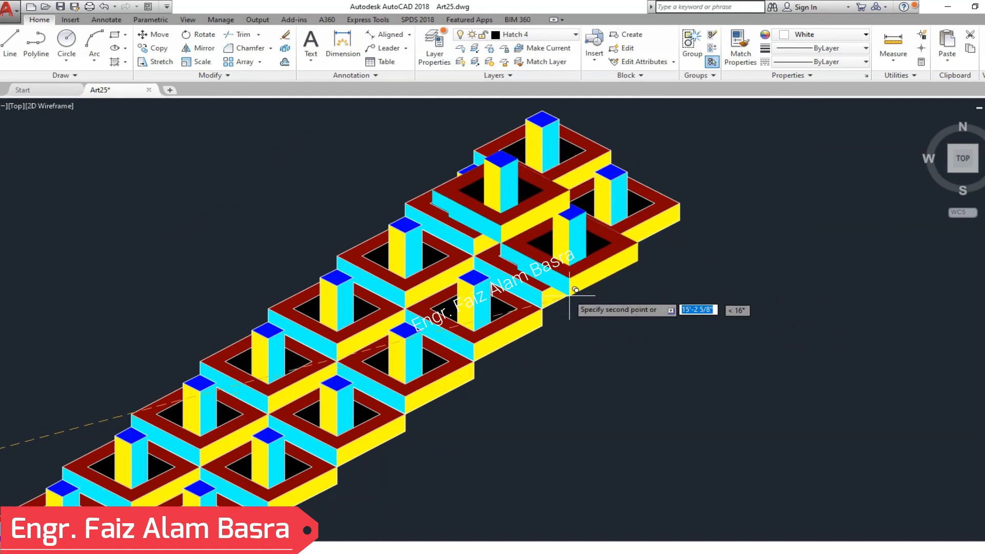
scroll(679, 203, "down", 5)
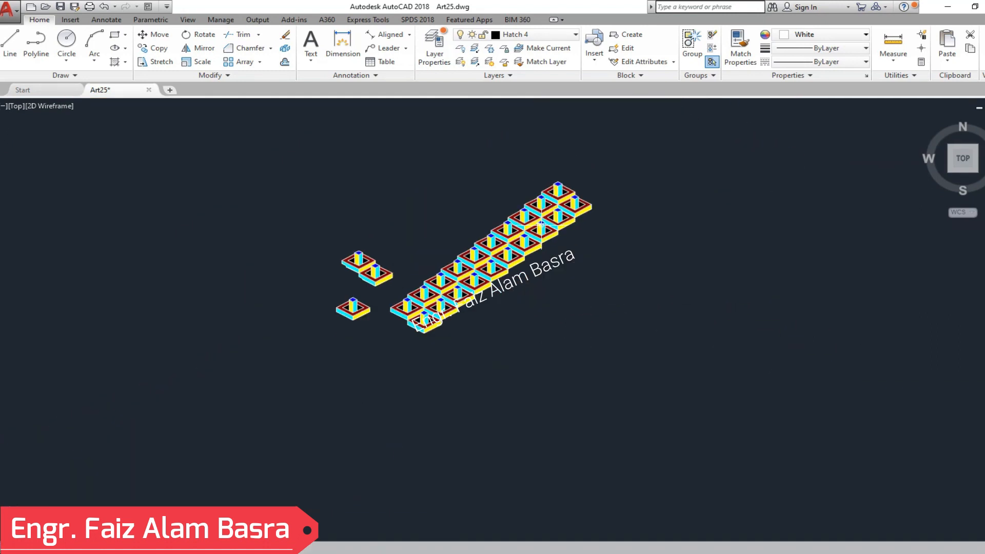
- Copy the two-unit pair horizontally into the free space to its left
scroll(554, 231, "up", 1)
left_click(149, 48)
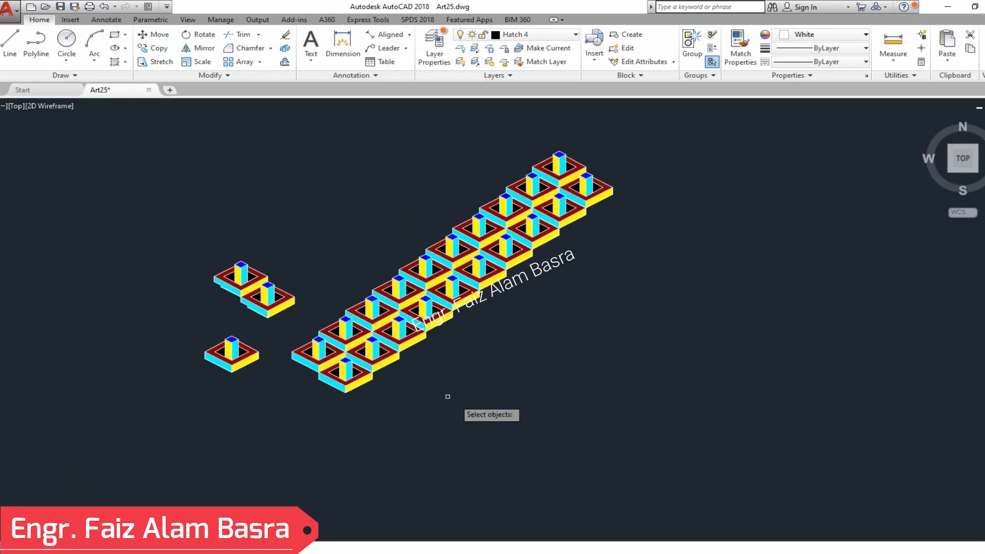
left_click(306, 325)
left_click(205, 205)
key("Return")
left_click(315, 217)
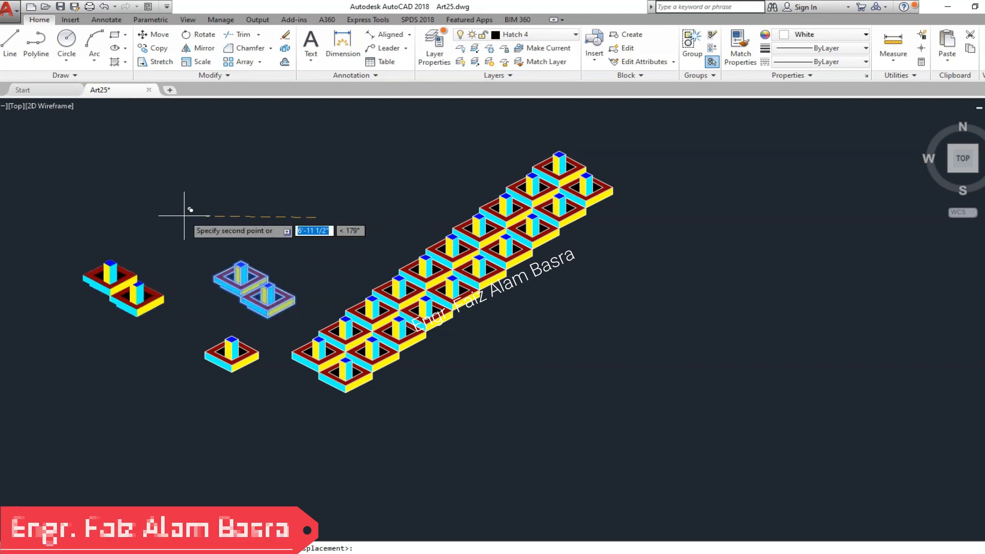
key("Escape")
- Delete the original two-unit pair between the new copy and the diagonal strip
left_click(307, 321)
left_click(198, 213)
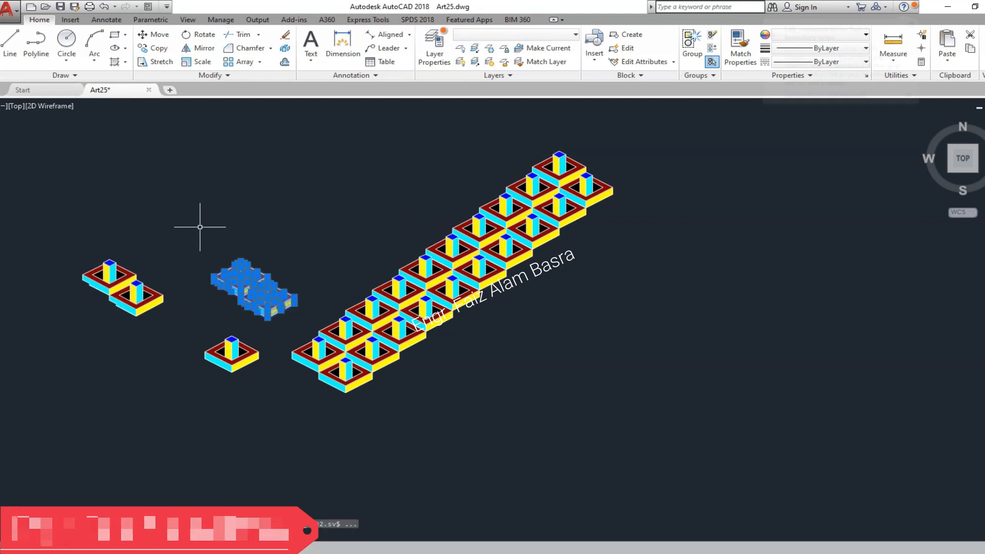
key("Delete")
- Copy the whole diagonal strip by its left corner onto each successive bottom front corner, filling a large rhombus-shaped field of units
left_click(154, 47)
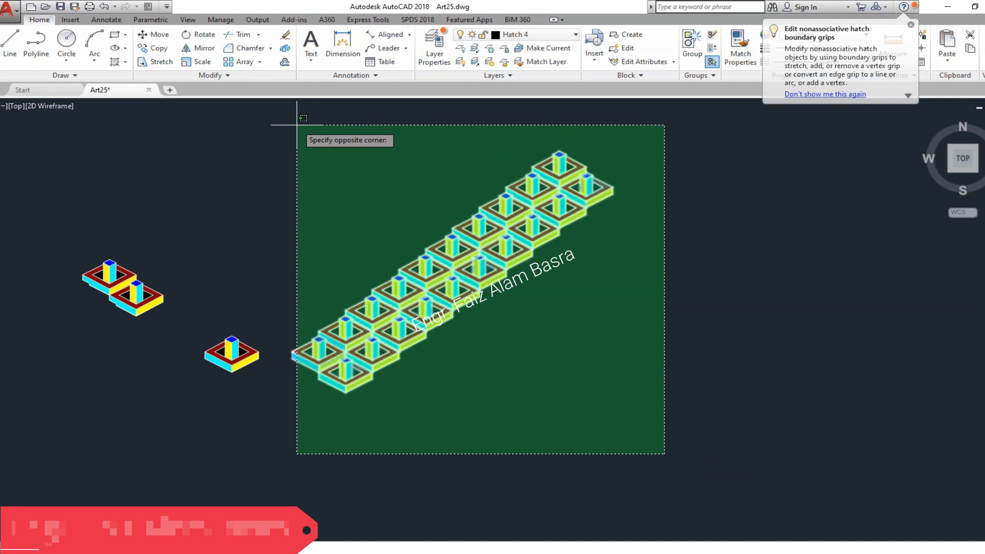
left_click(279, 102)
key("Return")
scroll(279, 368, "up", 4)
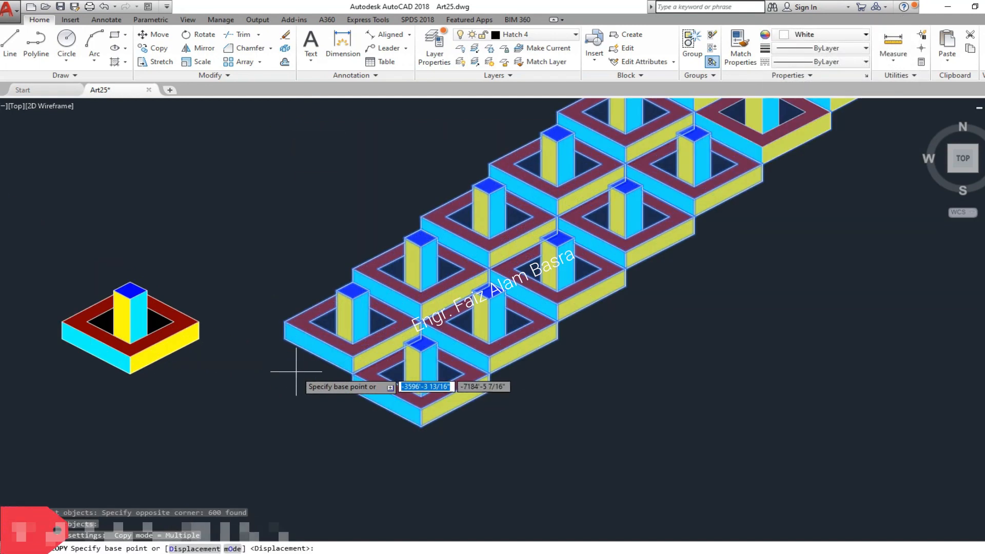
left_click(290, 353)
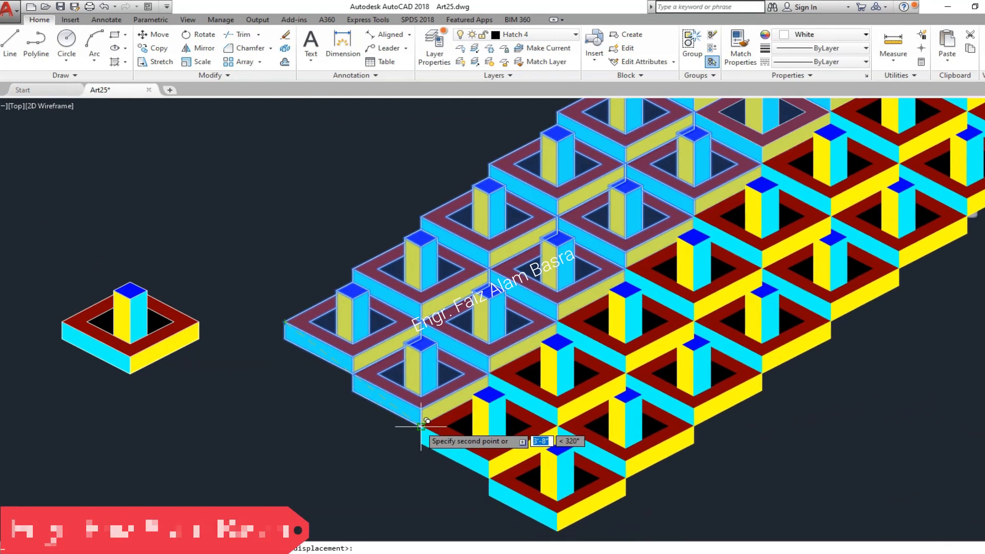
scroll(277, 254, "down", 2)
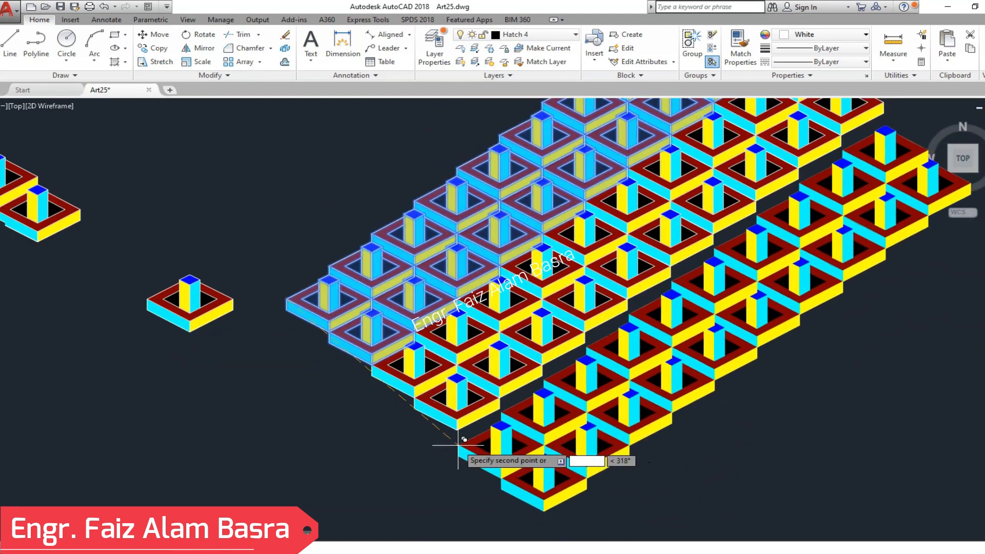
scroll(468, 456, "up", 5)
scroll(228, 334, "down", 4)
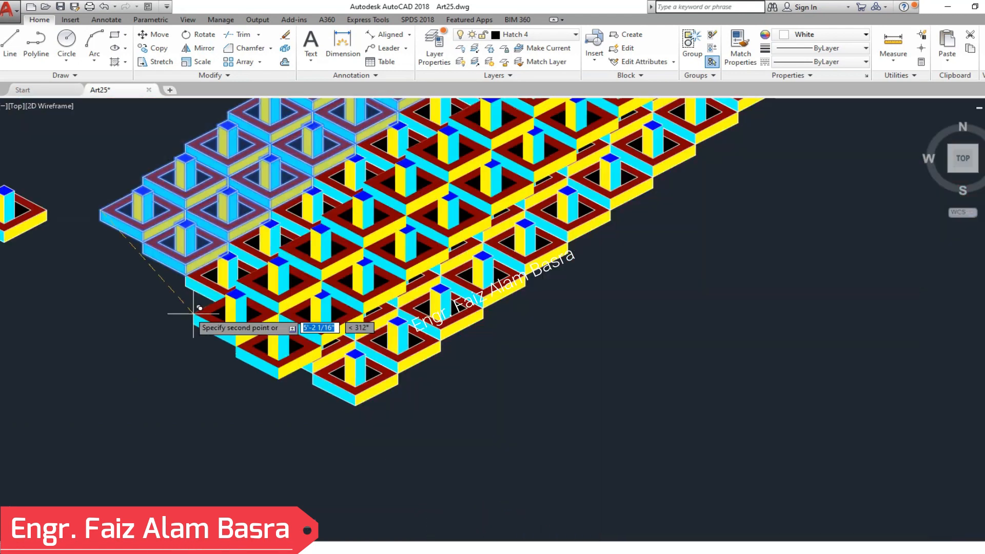
scroll(307, 325, "up", 5)
scroll(299, 319, "down", 5)
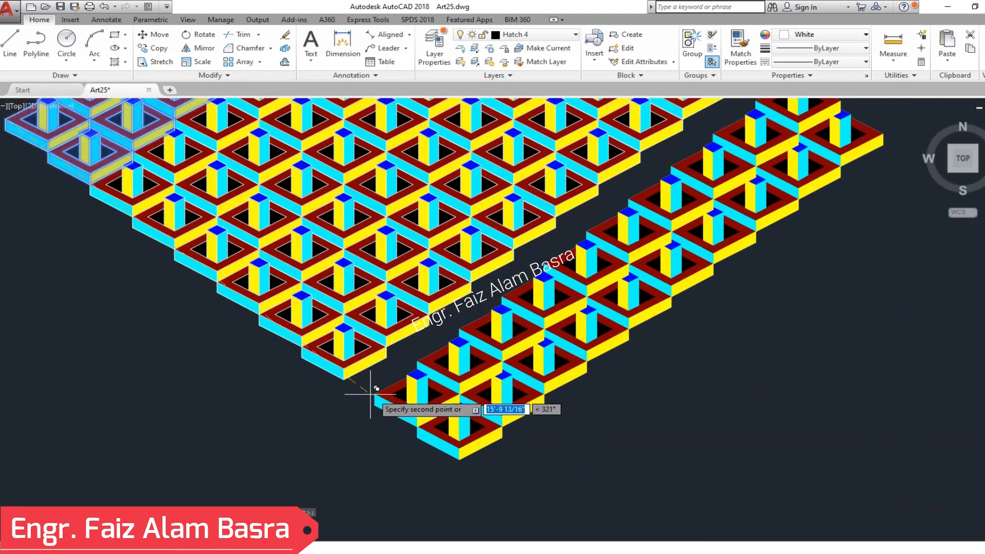
scroll(388, 405, "up", 5)
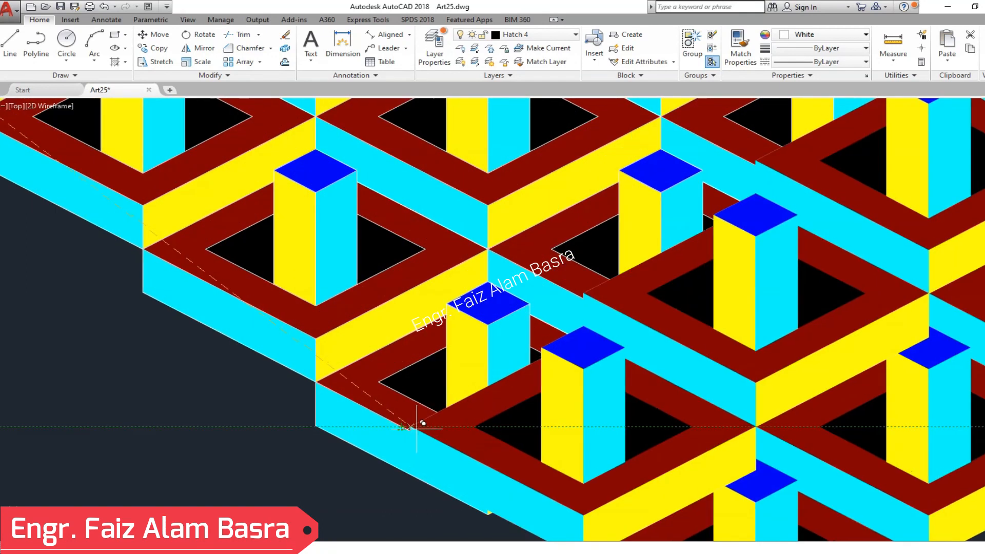
scroll(247, 300, "down", 4)
scroll(407, 438, "up", 5)
scroll(405, 432, "down", 5)
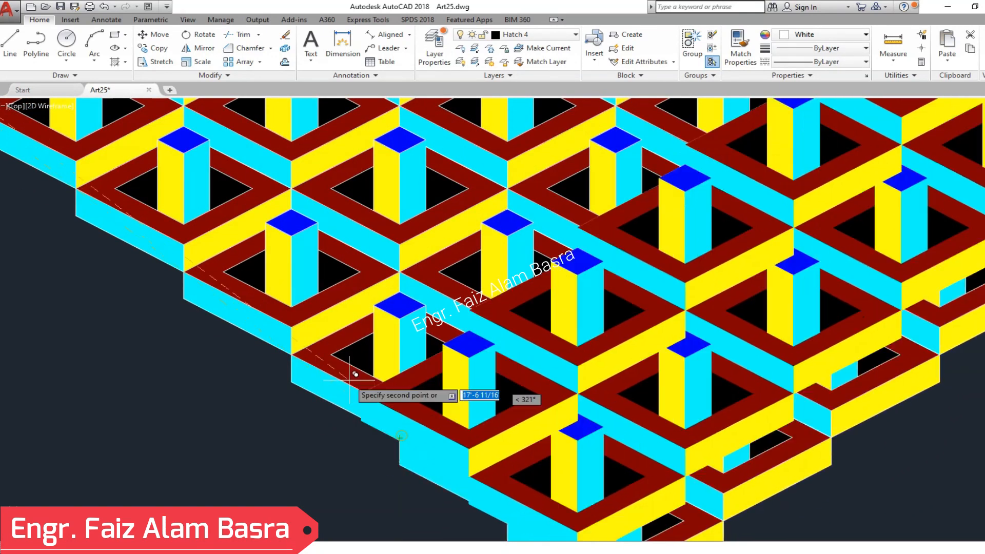
scroll(307, 318, "up", 4)
key("Escape")
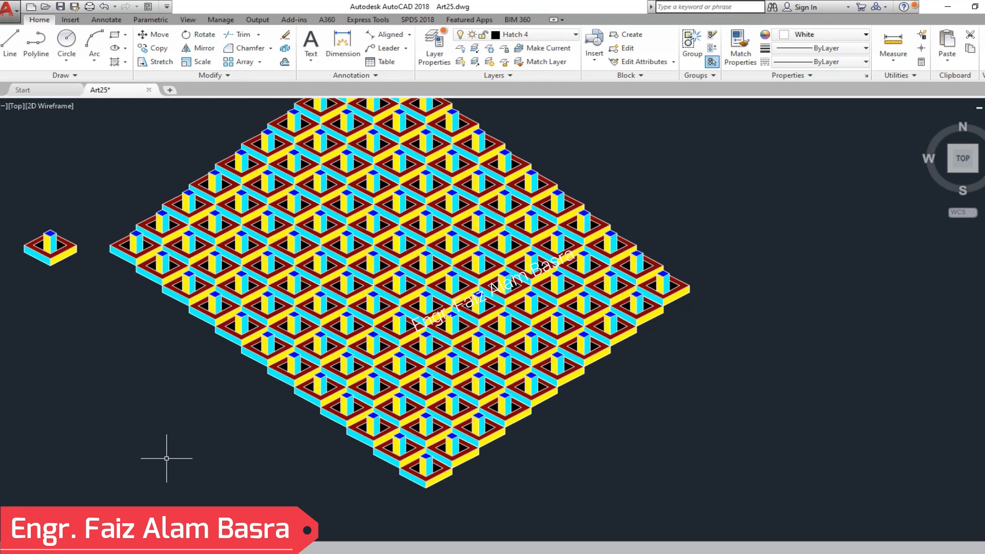
- Copy the loose two-unit pair by its bottom front corner onto the stepped corners along the field's upper-right edge
scroll(200, 455, "down", 2)
scroll(350, 215, "up", 2)
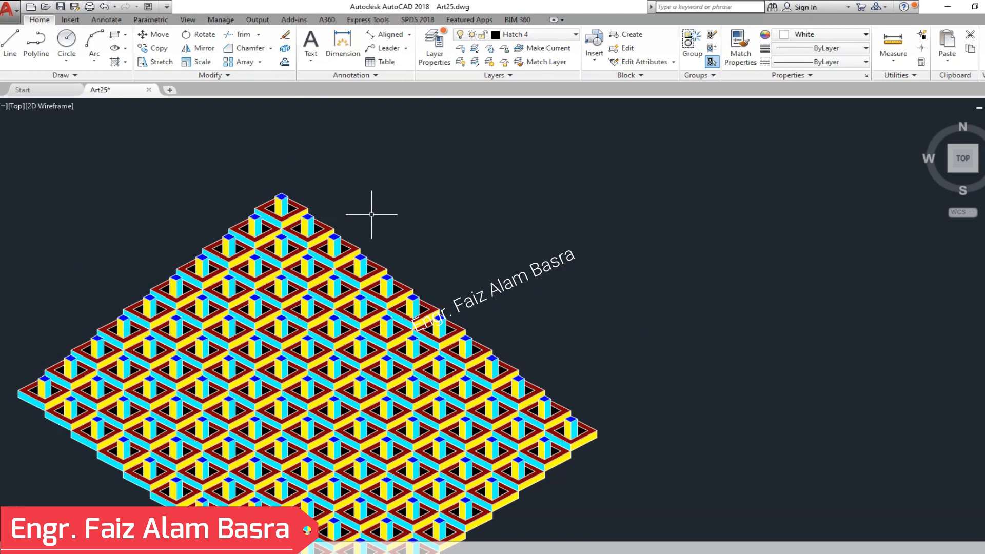
scroll(369, 214, "down", 2)
left_click(157, 61)
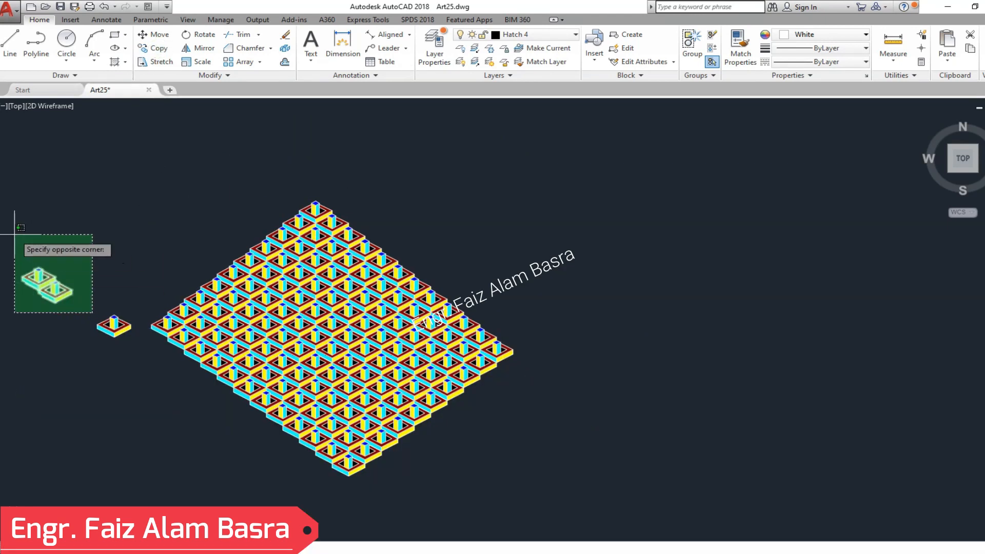
scroll(585, 316, "up", 7)
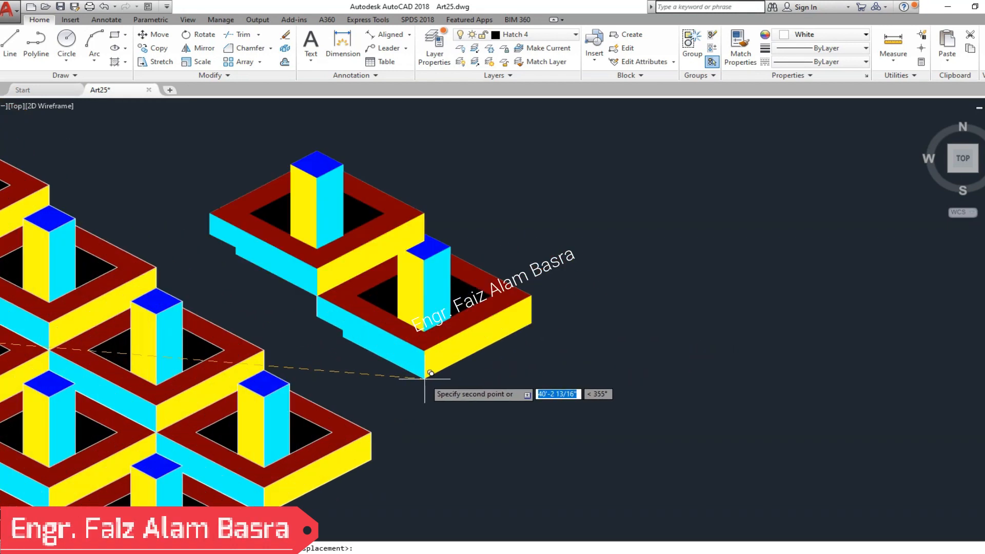
scroll(439, 372, "down", 3)
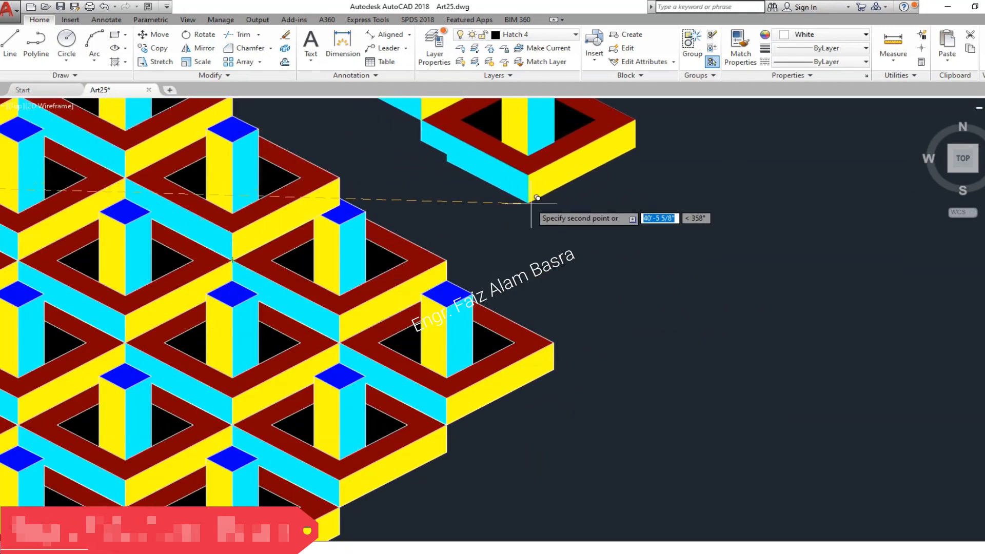
scroll(616, 236, "down", 2)
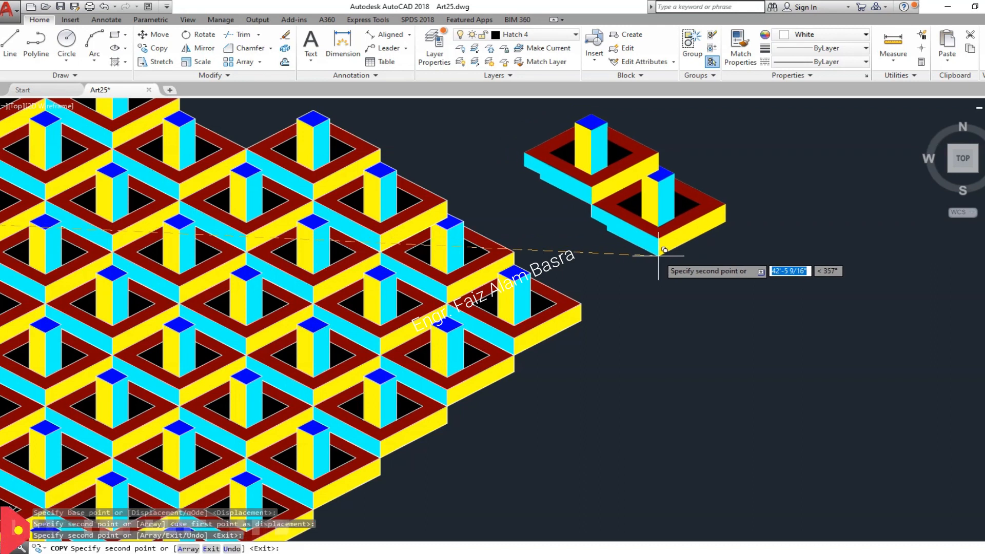
scroll(656, 256, "down", 4)
scroll(512, 186, "up", 2)
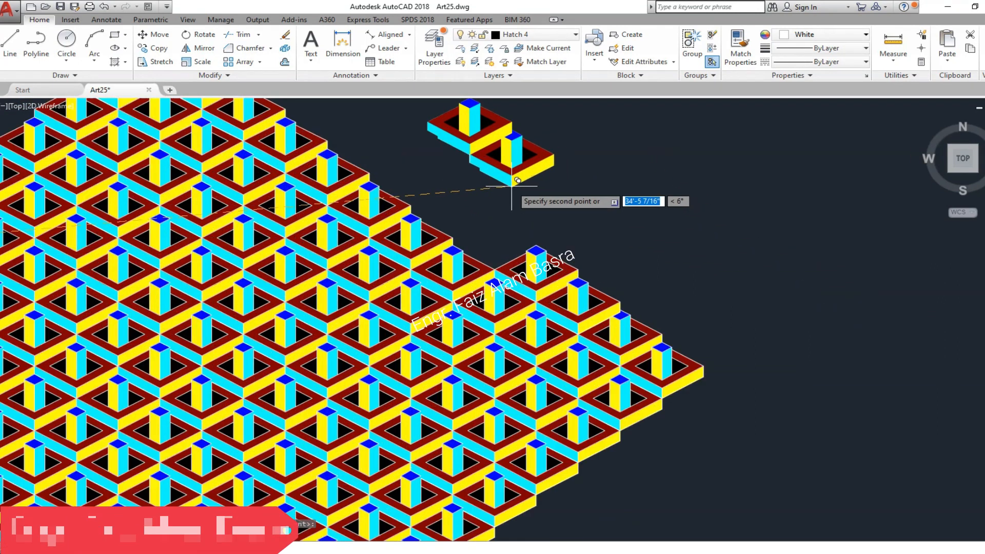
scroll(411, 202, "down", 2)
scroll(379, 175, "up", 4)
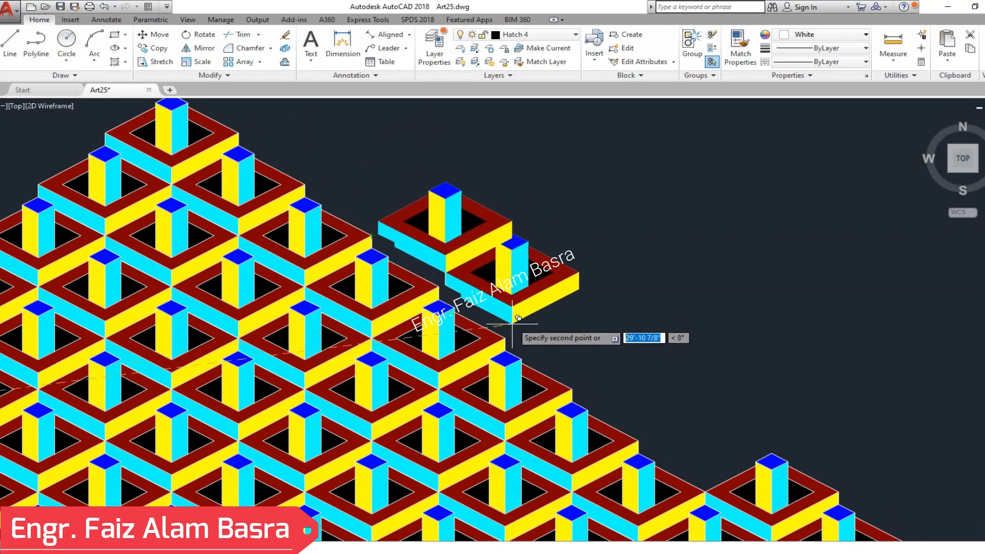
scroll(359, 226, "down", 2)
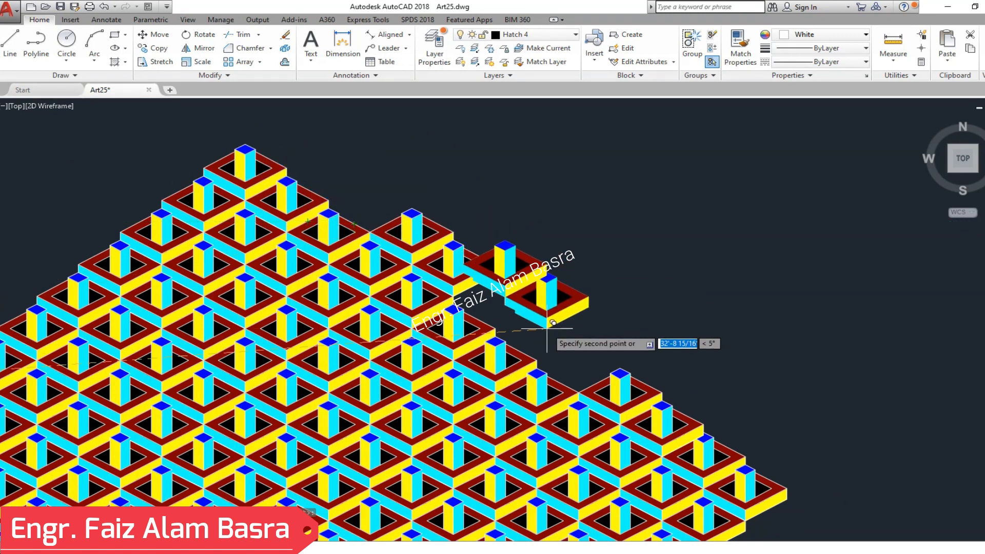
- Add another two-unit copy at the next edge corner and place a spare pair in the free space right of the field
left_click(537, 354)
scroll(564, 272, "down", 2)
scroll(508, 339, "up", 4)
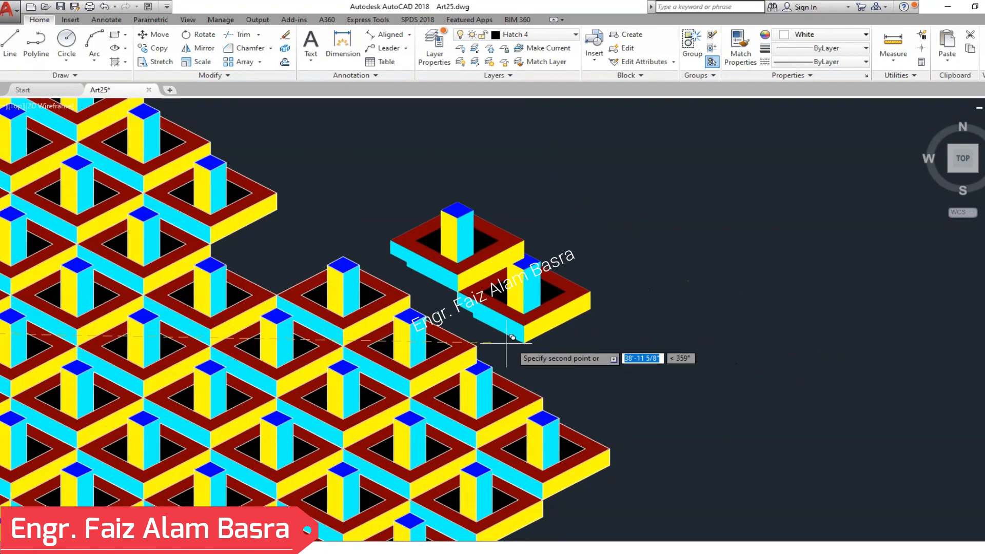
left_click(613, 226)
key("Escape")
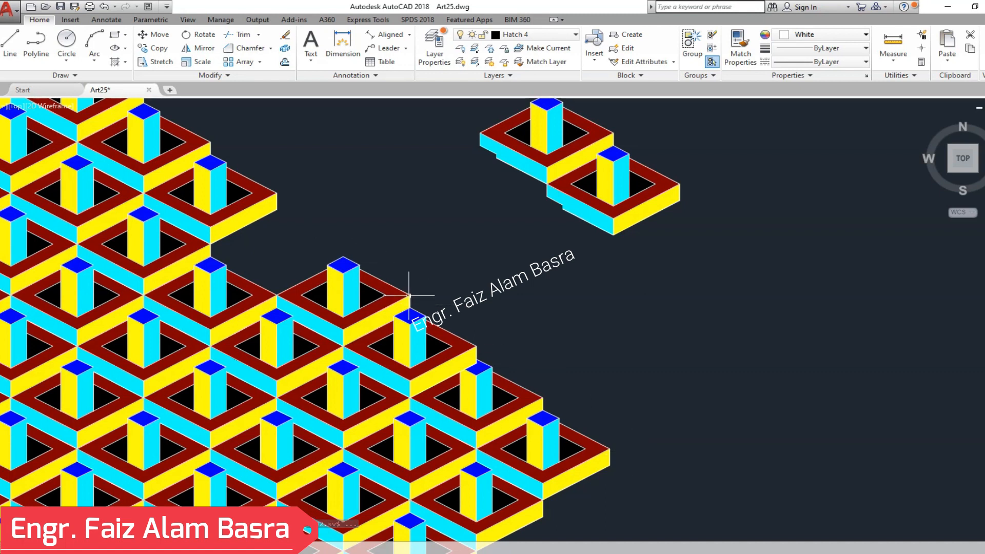
- Copy the upper unit of the spare pair by its bottom front corner into the remaining gap in the field's upper-right edge
scroll(659, 230, "down", 2)
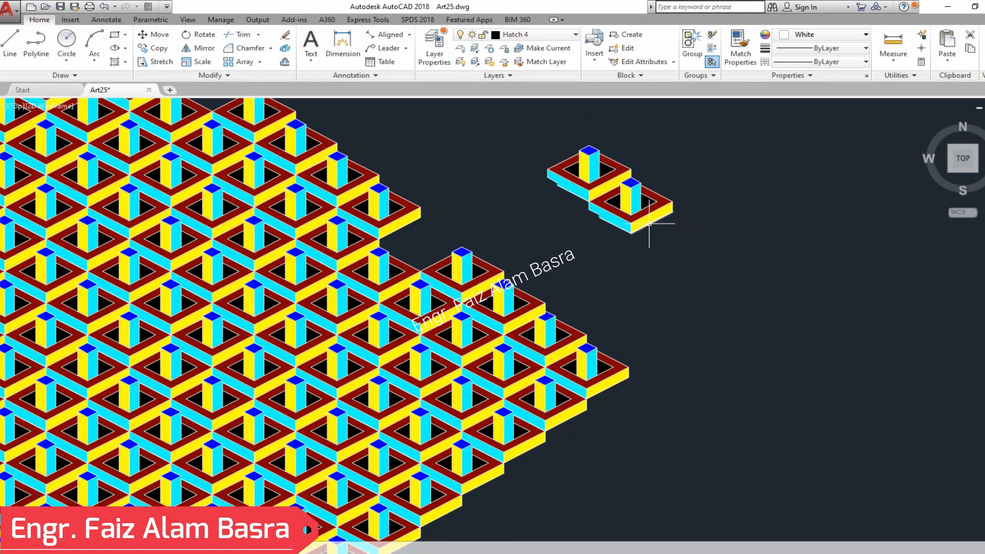
scroll(535, 117, "up", 2)
left_click(163, 49)
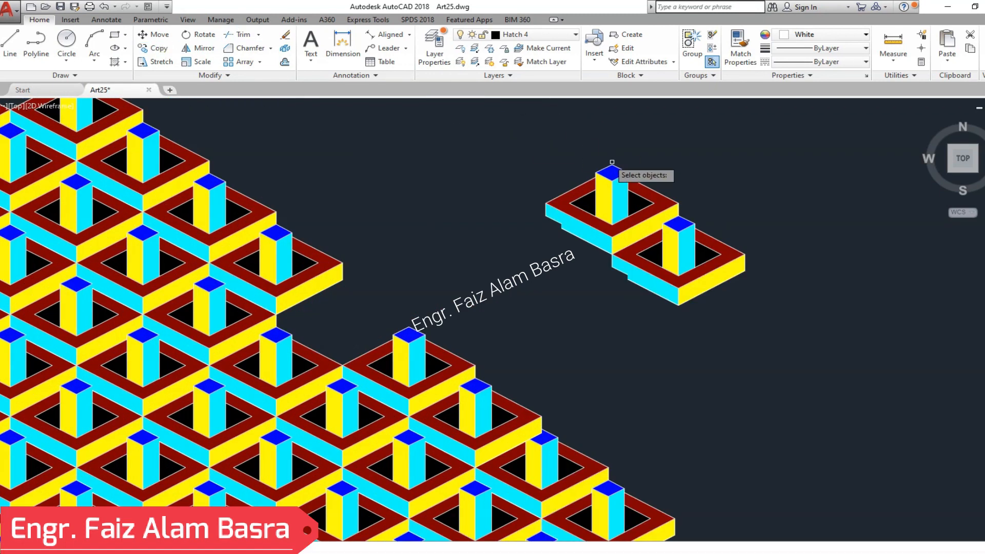
left_click(515, 131)
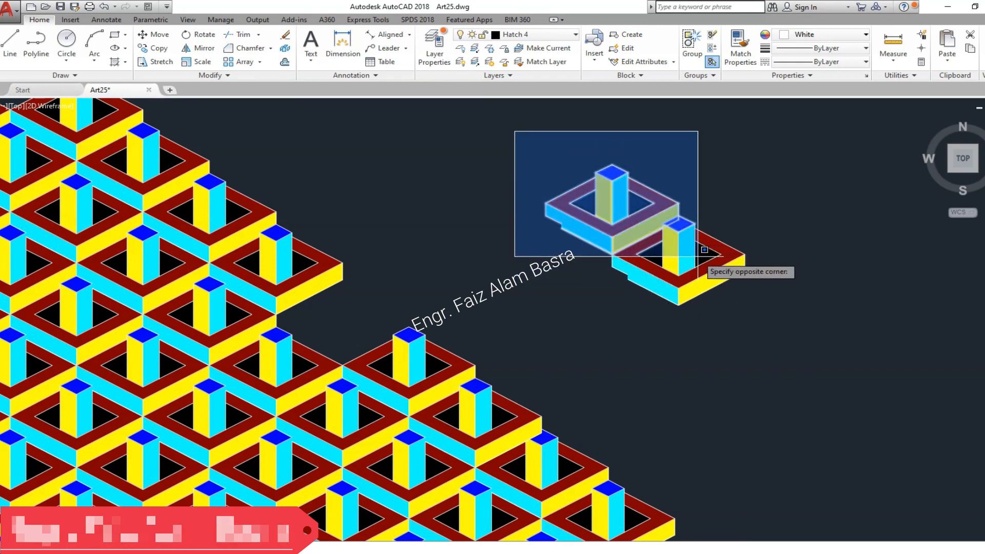
left_click(698, 256)
key("Return")
left_click(612, 252)
left_click(342, 364)
key("Escape")
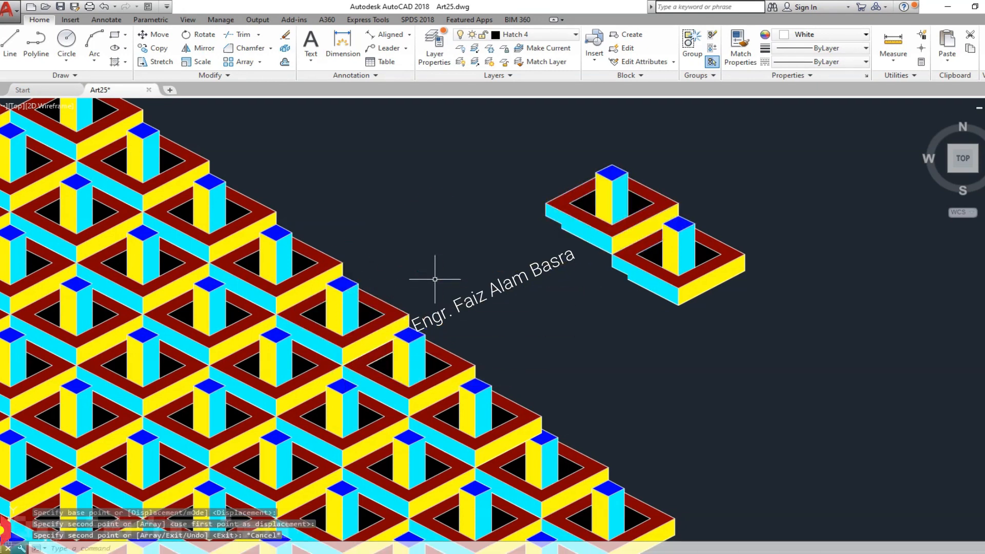
scroll(435, 279, "up", 3)
scroll(403, 231, "down", 3)
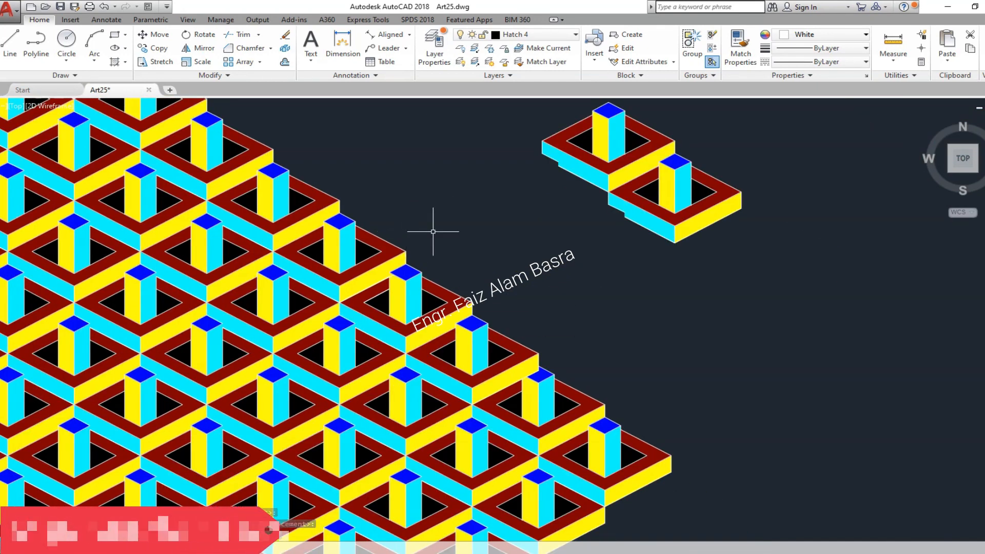
scroll(598, 392, "up", 2)
scroll(598, 391, "down", 2)
scroll(606, 392, "up", 5)
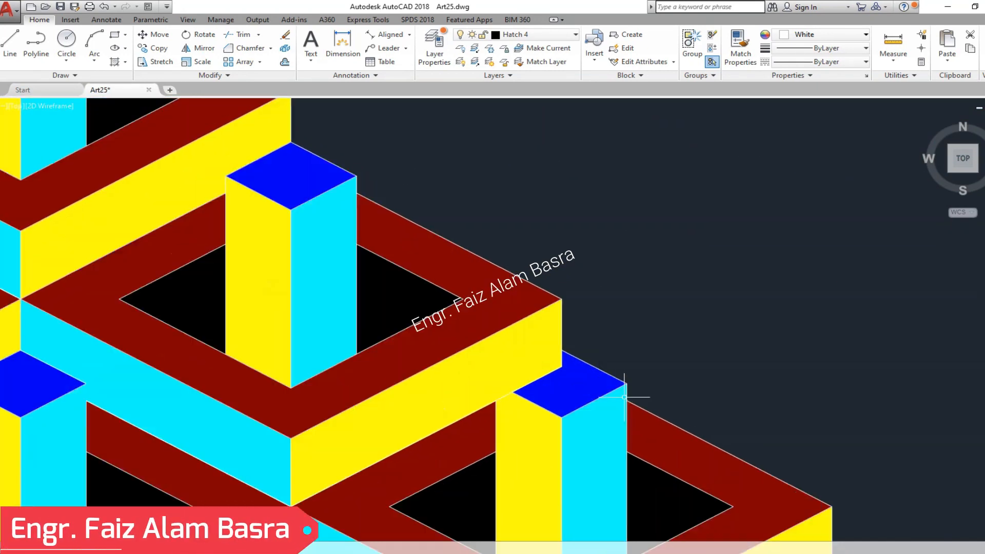
- Copy the spare two-unit pair by its bottom front corner into the remaining gap near the top of the field's upper-right edge
scroll(385, 324, "down", 5)
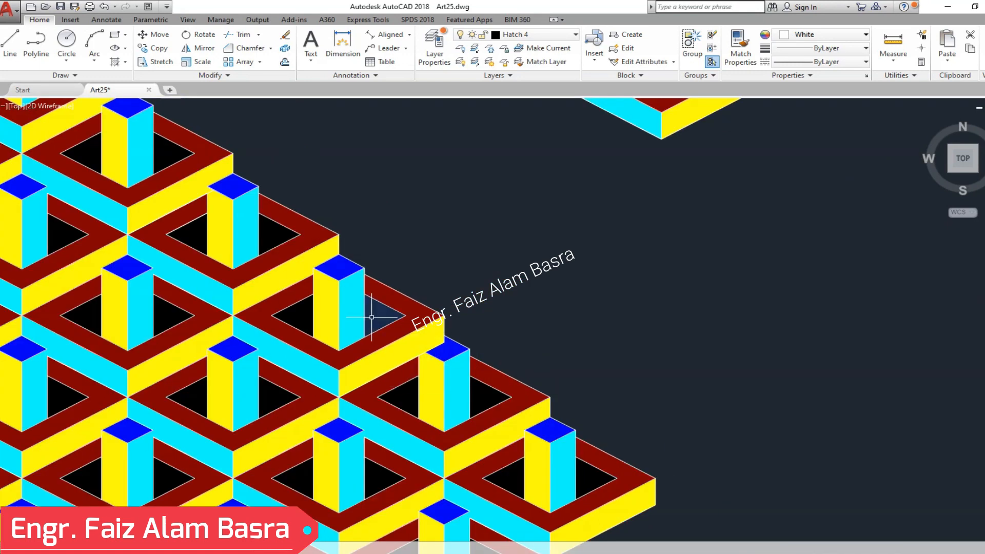
scroll(370, 317, "down", 3)
scroll(381, 316, "up", 3)
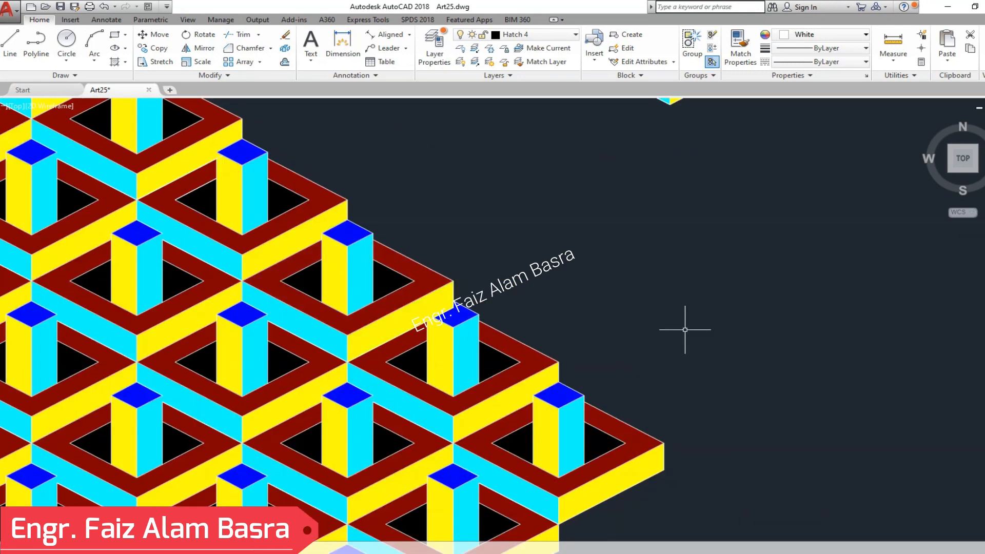
scroll(669, 316, "down", 5)
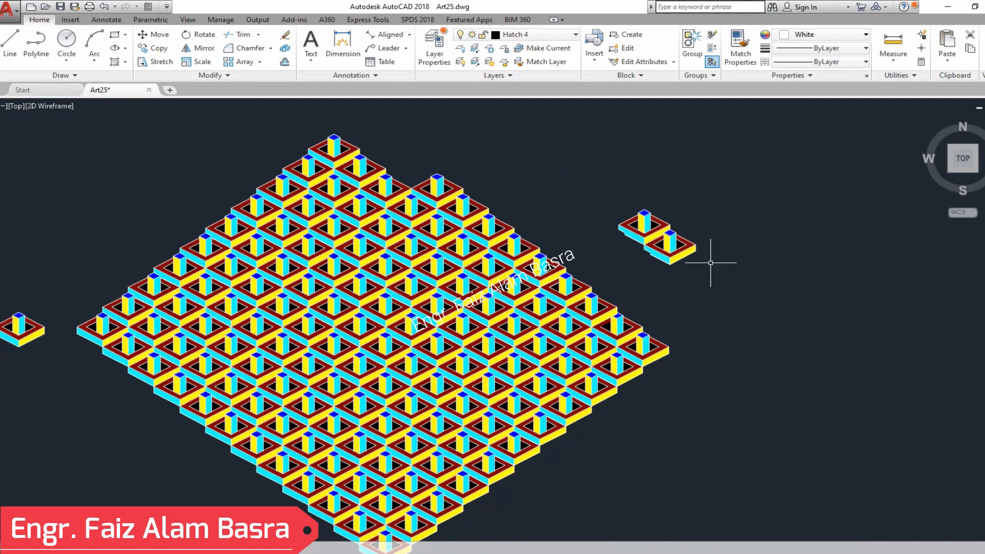
left_click(187, 61)
left_click(728, 269)
key("Return")
left_click(668, 265)
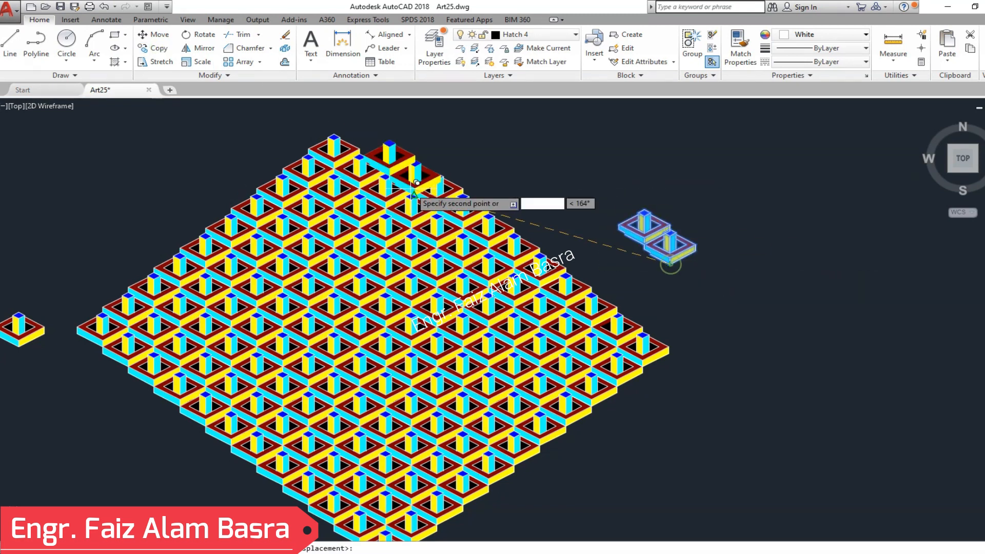
scroll(476, 235, "up", 6)
left_click(476, 243)
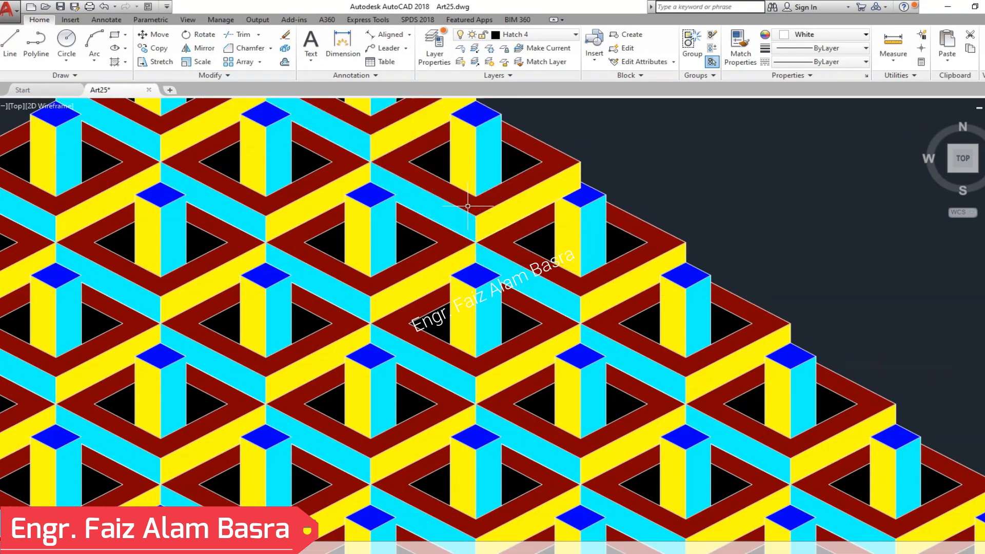
- Delete the spare two-unit pair in the free space right of the field
scroll(486, 221, "down", 4)
left_click(947, 356)
left_click(886, 300)
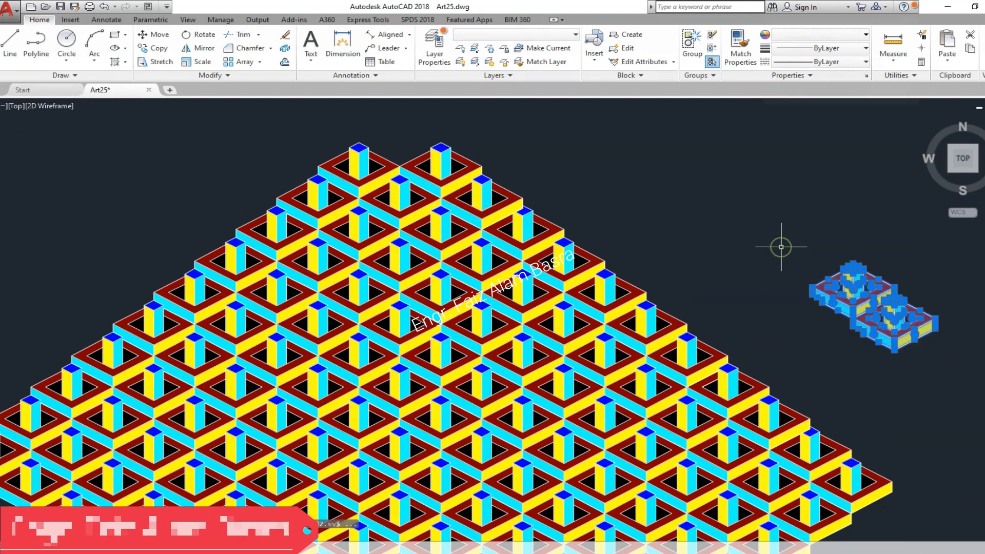
key("Delete")
- Delete the two topmost units of the field and the enclosed pieces of the row below with a selection window
scroll(367, 247, "up", 5)
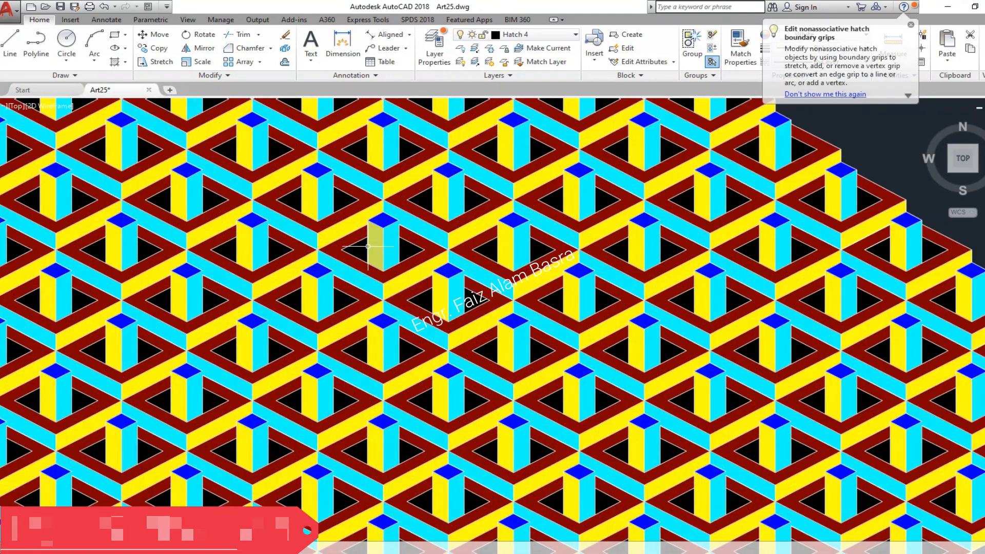
scroll(381, 261, "down", 4)
scroll(398, 309, "up", 6)
scroll(401, 285, "down", 6)
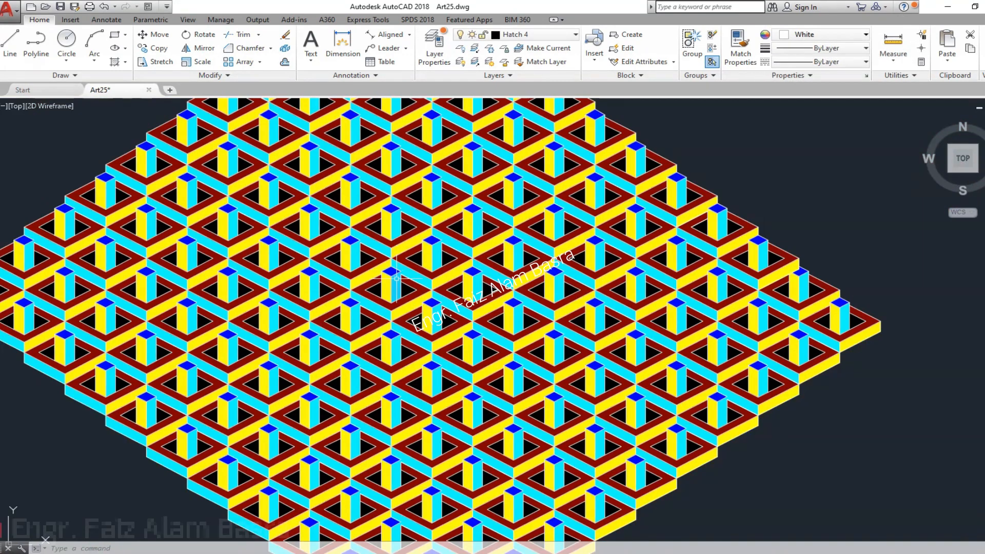
scroll(396, 279, "up", 4)
scroll(397, 279, "down", 8)
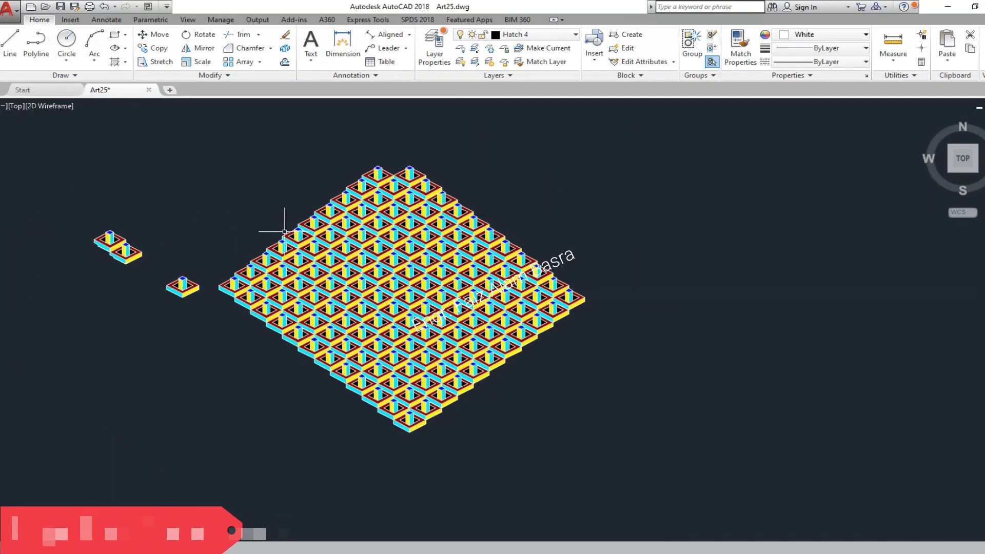
scroll(390, 164, "up", 4)
left_click(229, 145)
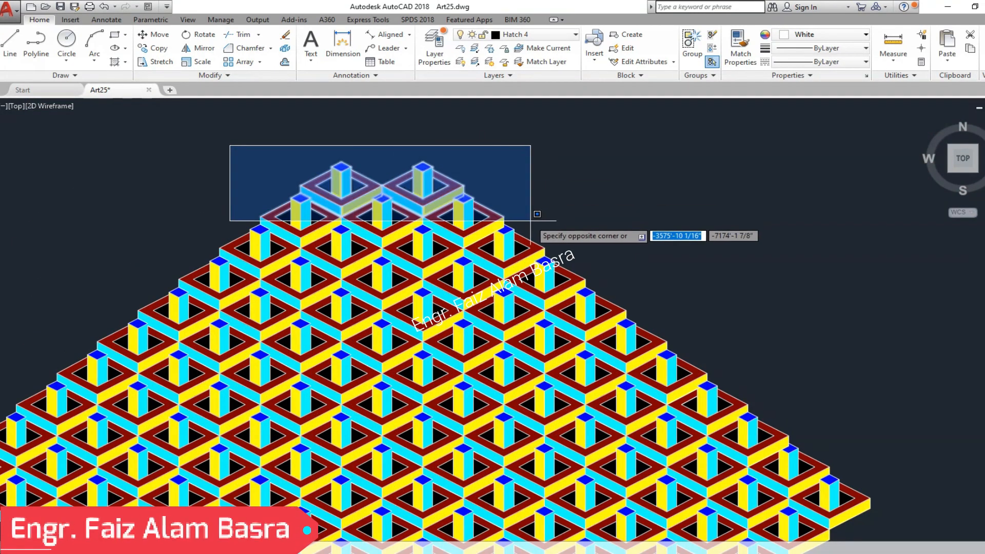
left_click(539, 225)
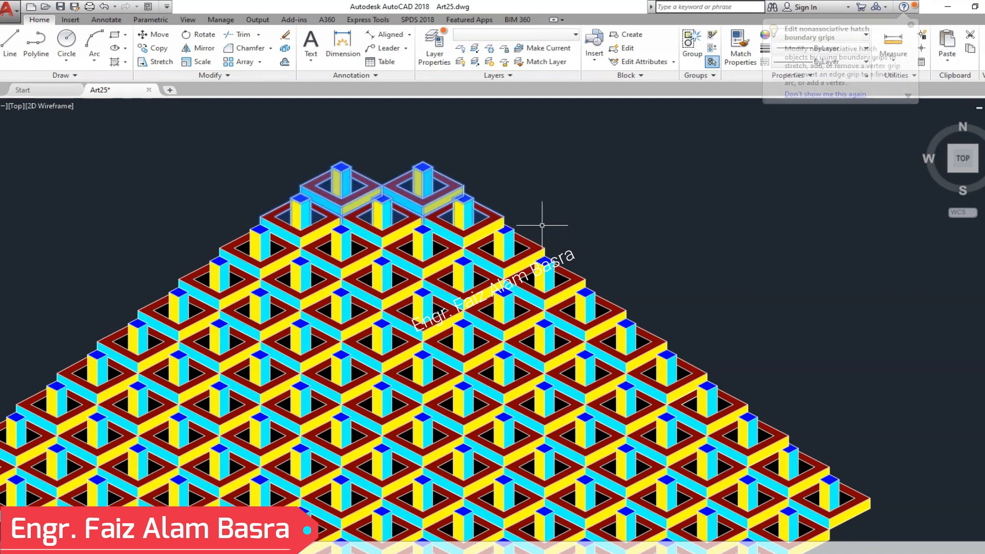
key("Delete")
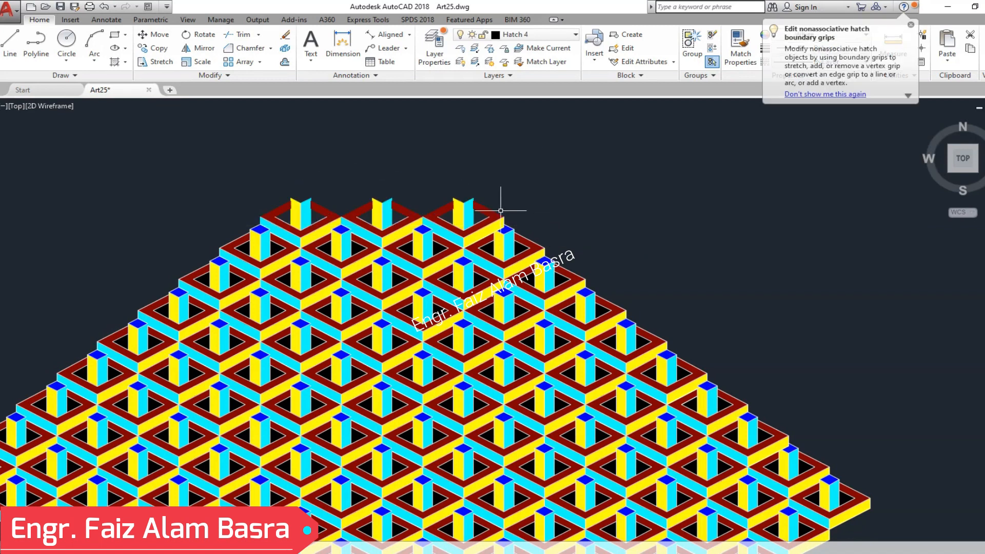
- Delete the units at the field's bottom tip with a crossing selection to cut the corner flat
scroll(429, 169, "down", 2)
scroll(493, 198, "down", 4)
scroll(484, 340, "up", 6)
left_click(534, 430)
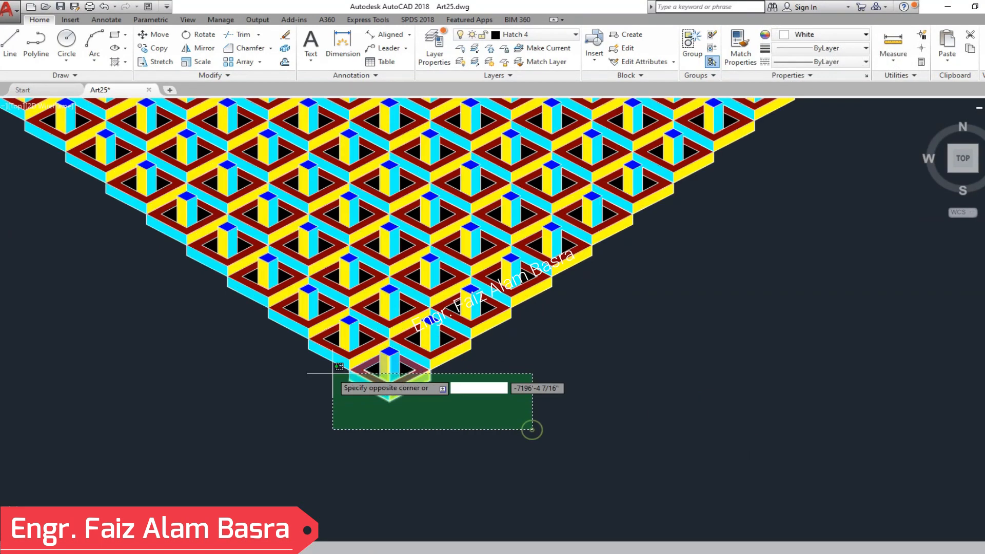
left_click(248, 316)
key("Delete")
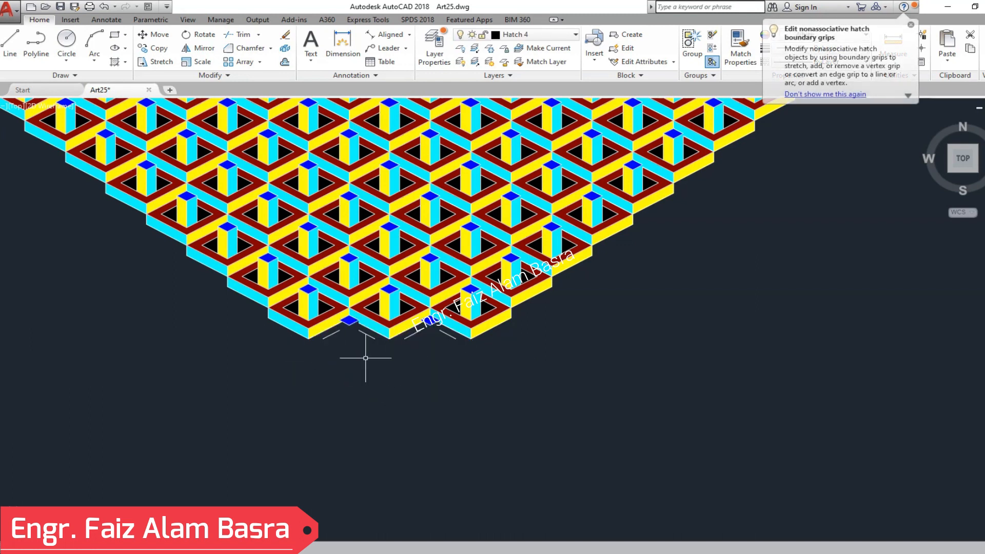
- Delete the units at the field's left corner and the loose pillar faces left over on that edge
scroll(372, 381, "down", 3)
scroll(210, 220, "up", 5)
left_click(249, 376)
left_click(161, 176)
key("Delete")
scroll(150, 225, "down", 3)
scroll(188, 247, "up", 3)
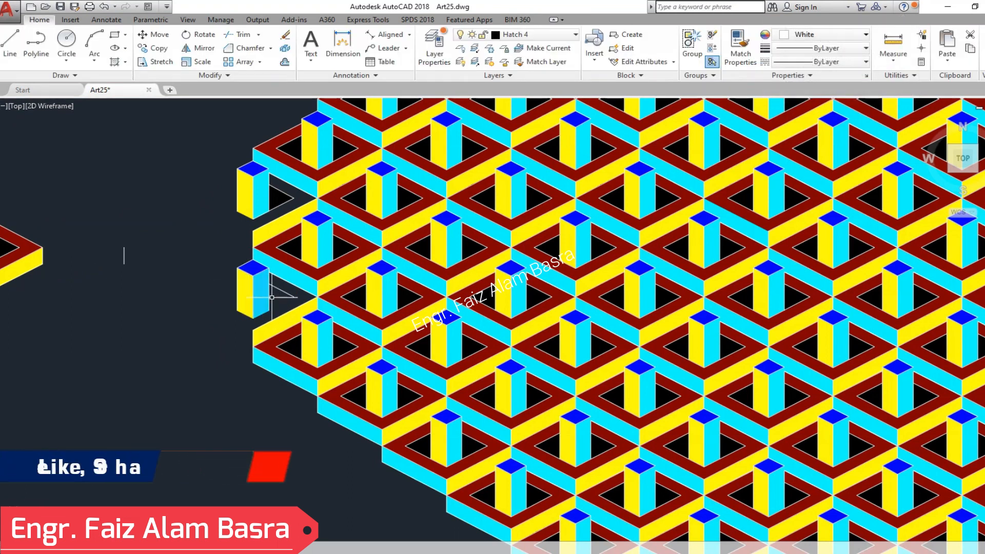
left_click(219, 253)
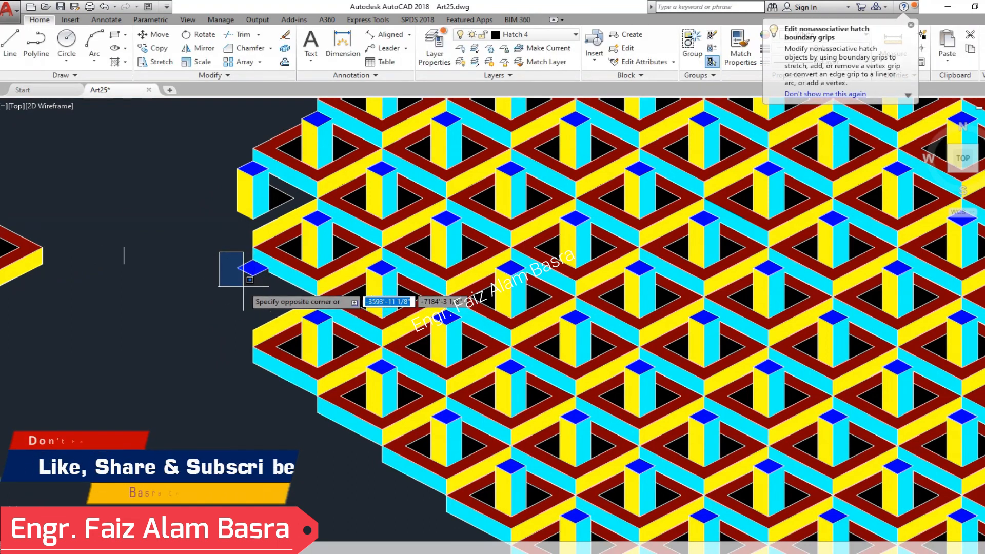
scroll(154, 251, "down", 4)
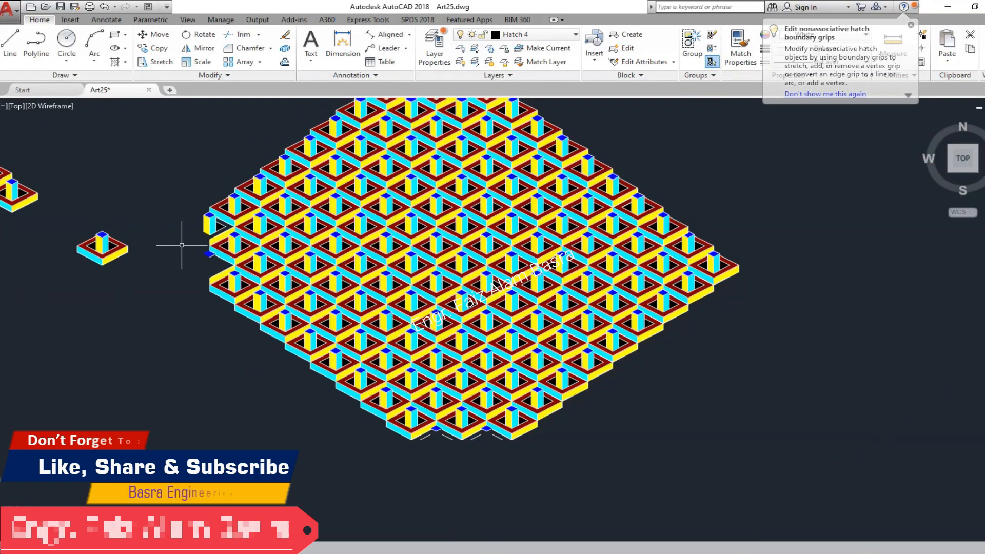
- Delete the units at the field's right corner and the leftover pillar pieces along the left edge
left_click(797, 335)
key("Delete")
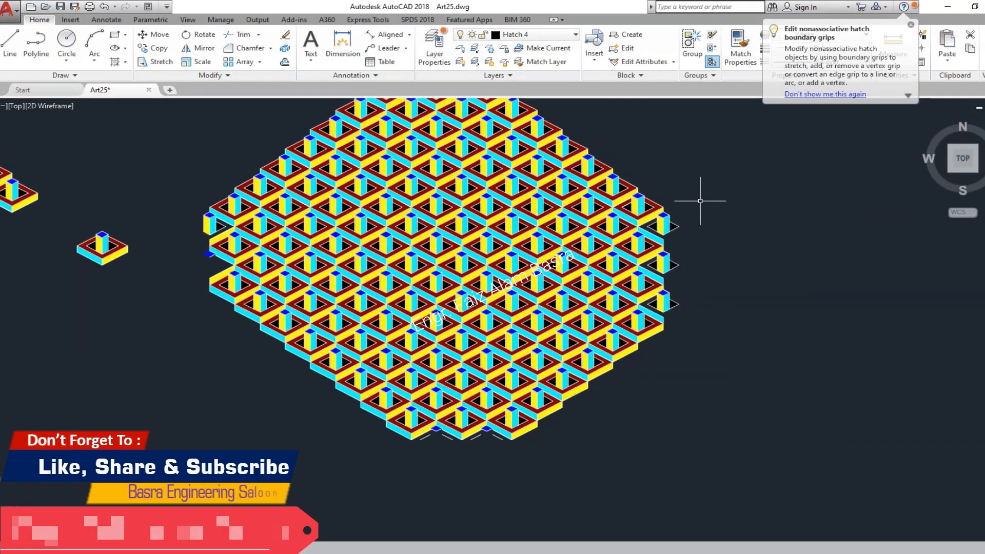
left_click(176, 194)
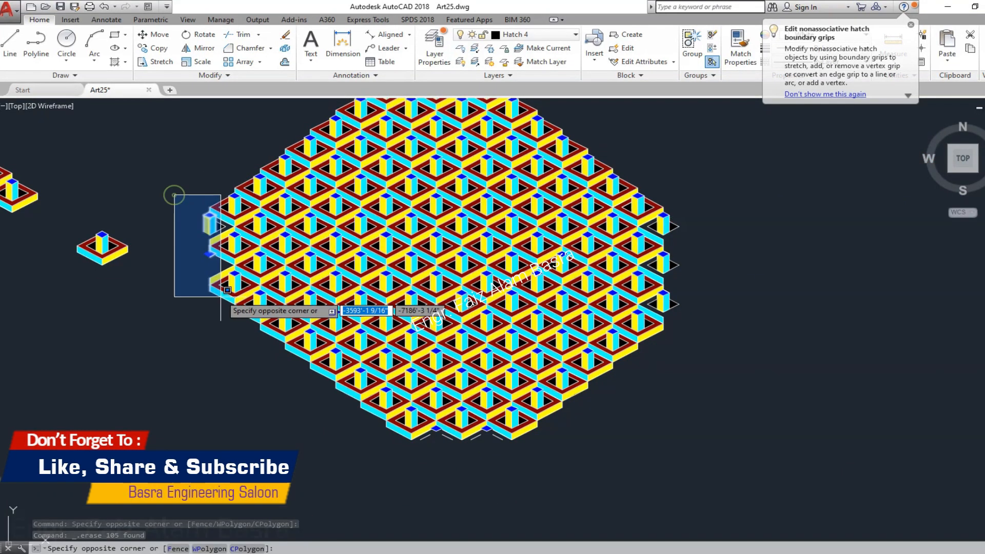
left_click(241, 329)
key("Delete")
- Examine the trimmed pattern both up close and as a whole field
scroll(464, 172, "up", 4)
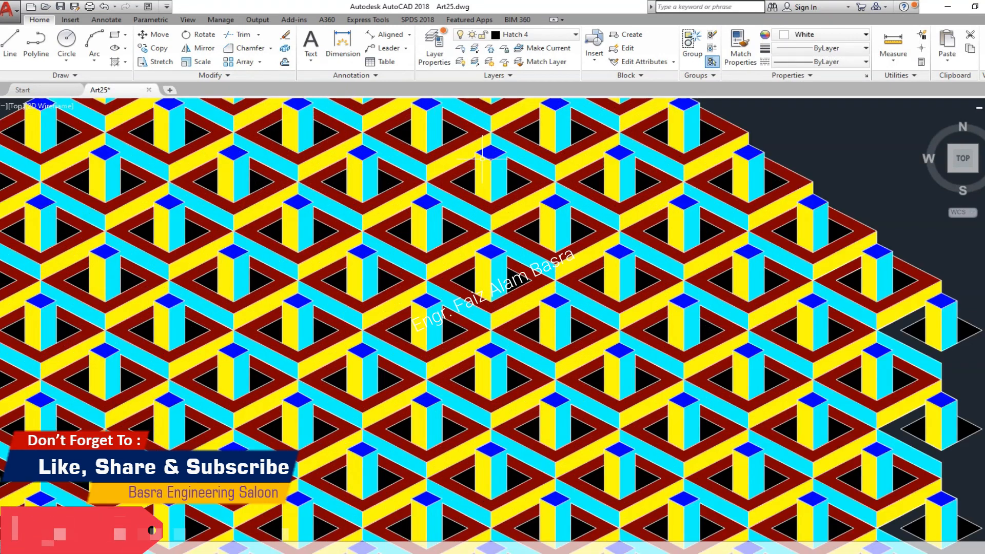
scroll(381, 287, "down", 2)
scroll(381, 291, "up", 2)
scroll(381, 291, "down", 2)
scroll(381, 291, "up", 2)
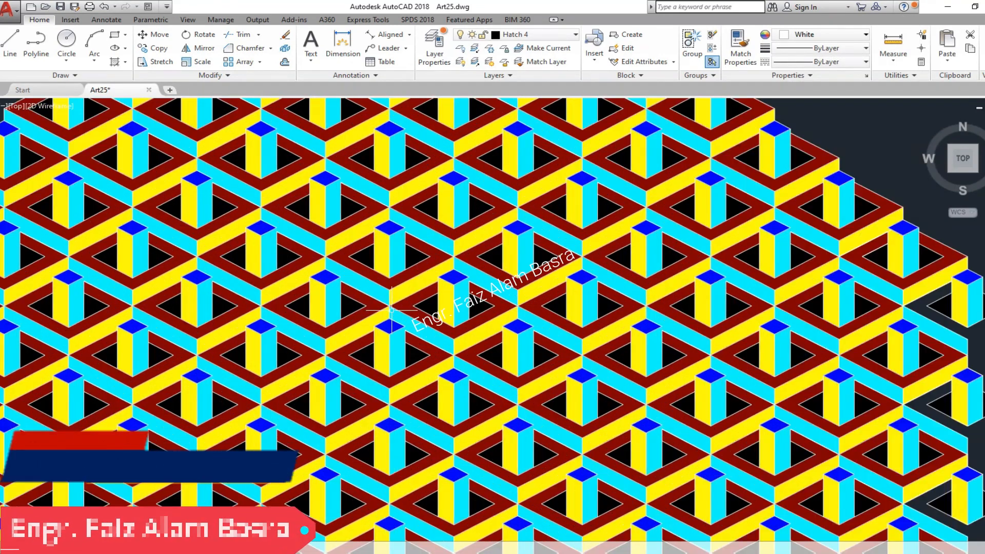
mouse_move(565, 404)
middle_mouse_down()
mouse_move(650, 362)
mouse_move(532, 349)
middle_mouse_up()
scroll(532, 349, "up", 2)
scroll(532, 348, "down", 2)
middle_click_drag(474, 403, 501, 334)
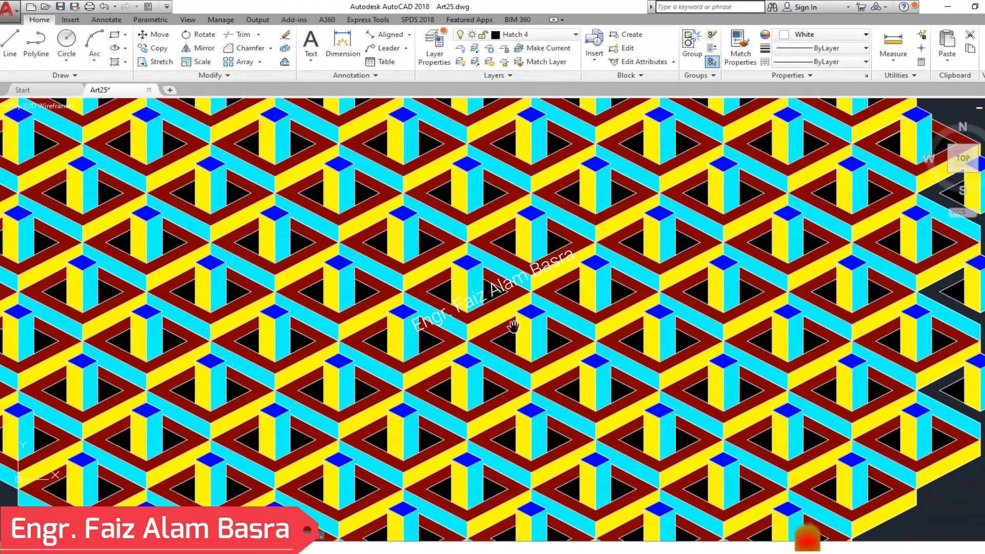
scroll(510, 340, "up", 2)
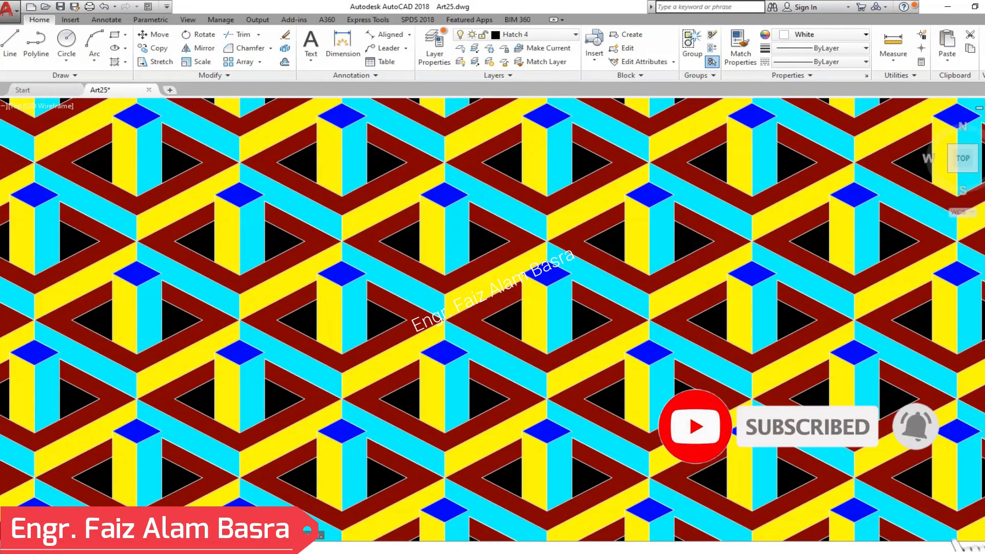
scroll(492, 353, "down", 2)
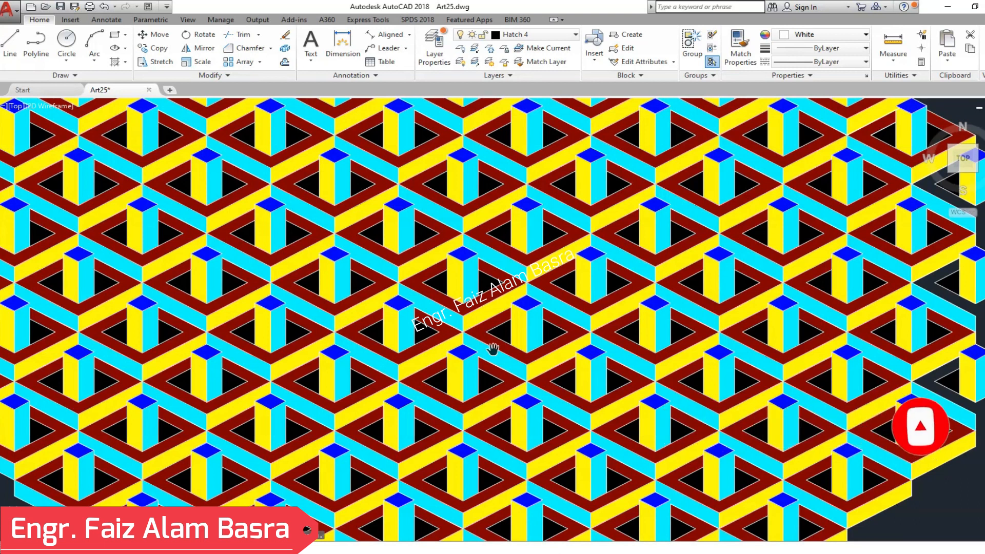
scroll(439, 347, "up", 2)
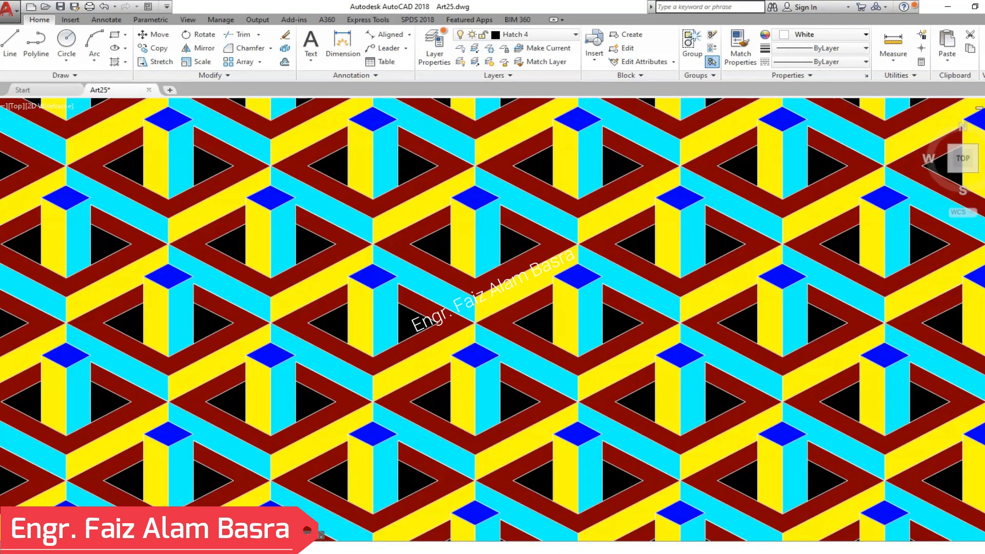
scroll(440, 348, "down", 2)
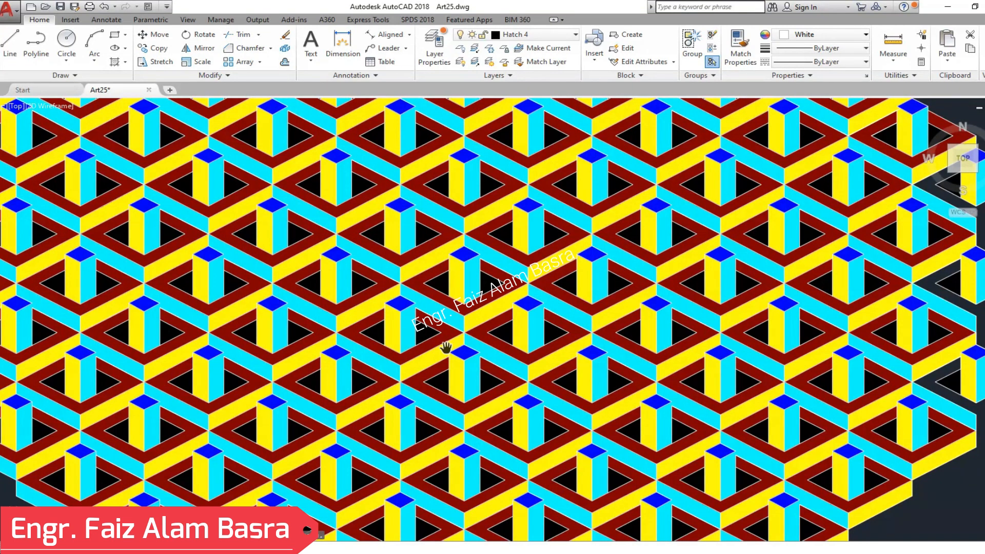
scroll(543, 378, "down", 3)
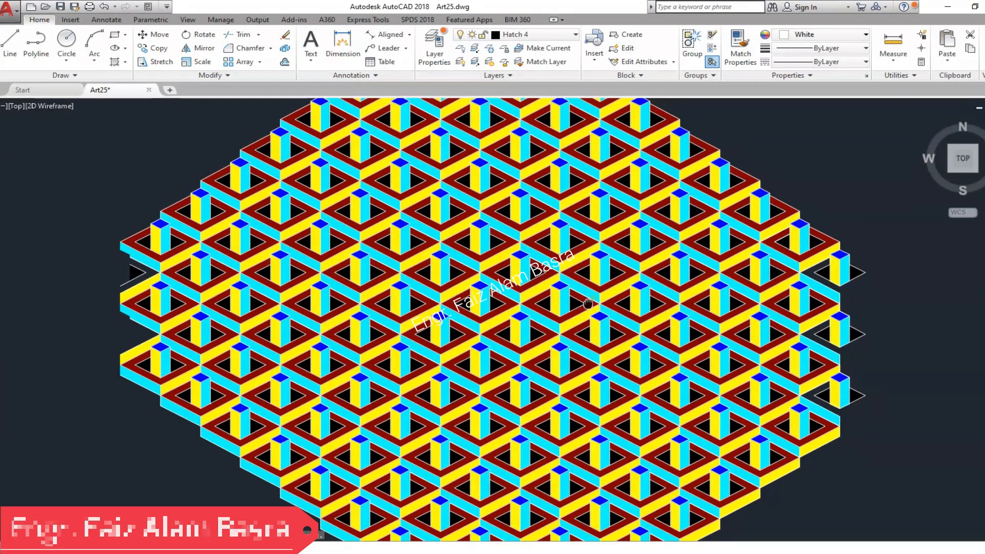
scroll(544, 380, "up", 5)
scroll(526, 305, "down", 2)
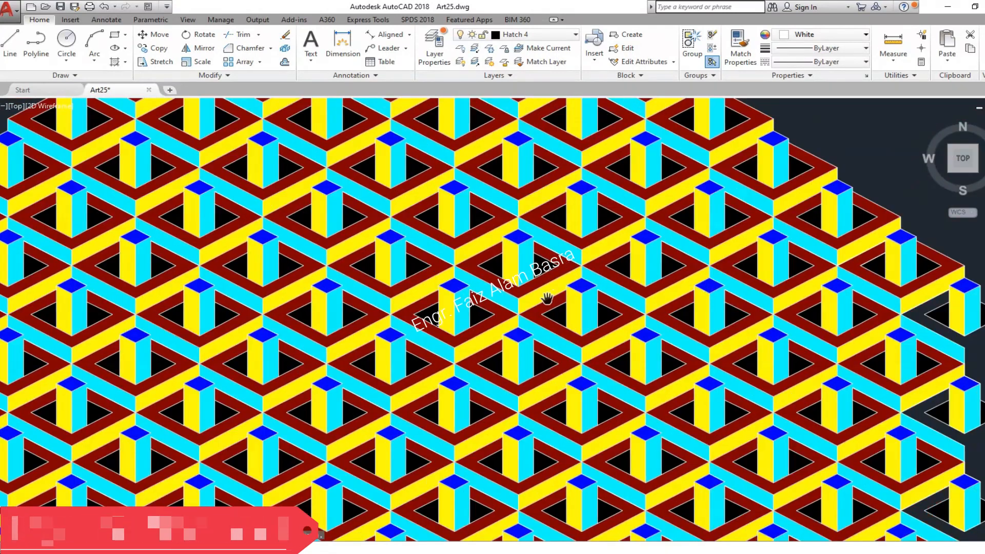
left_click_drag(526, 305, 749, 346)
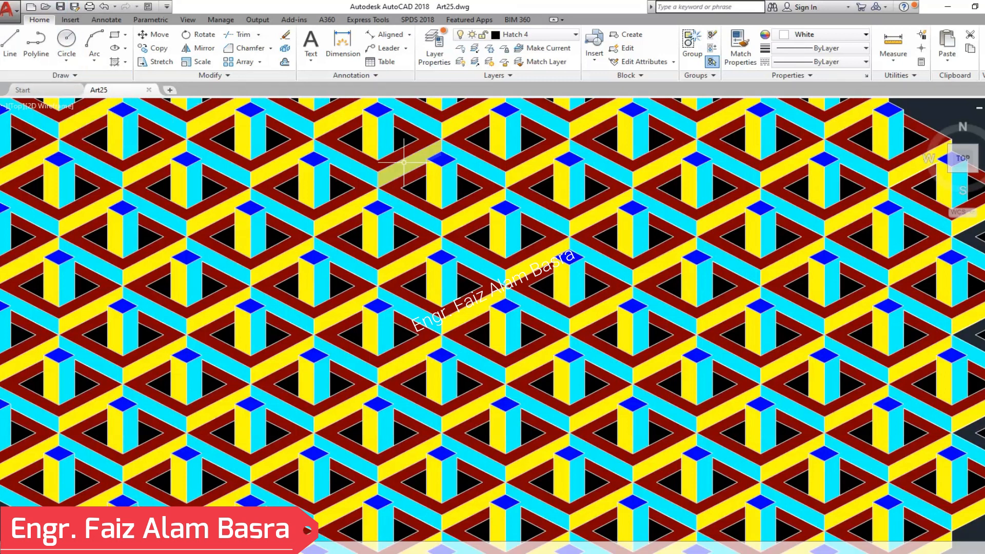
- Turn off the layers Hatch 1, Hatch 2, Hatch 3 and Hatch 4, including the current layer
left_click(575, 35)
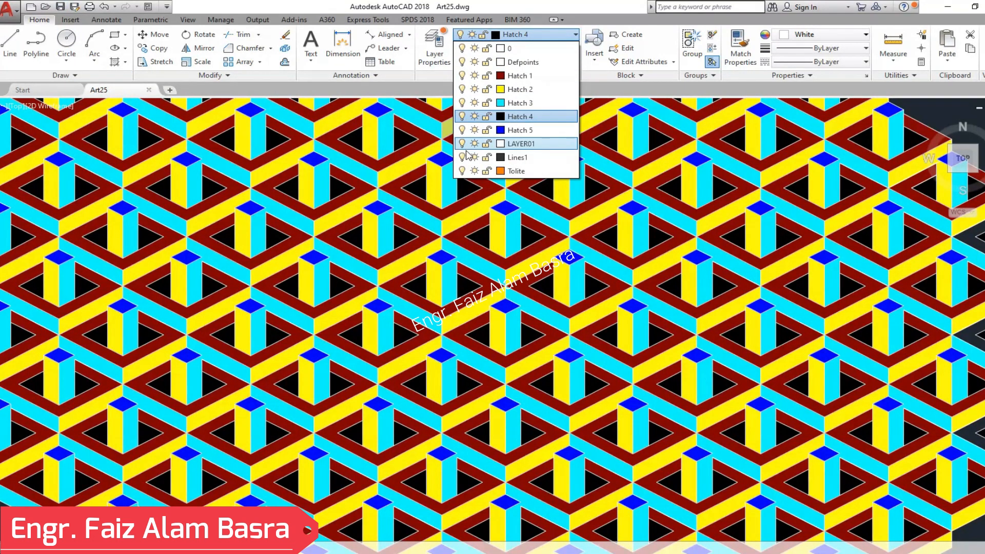
left_click(461, 75)
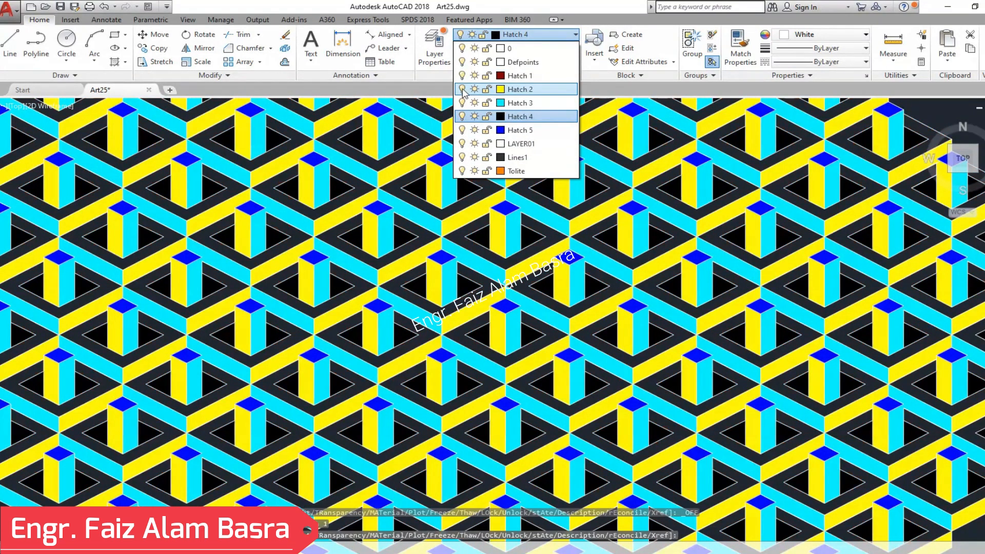
left_click(461, 89)
left_click(462, 103)
left_click(463, 118)
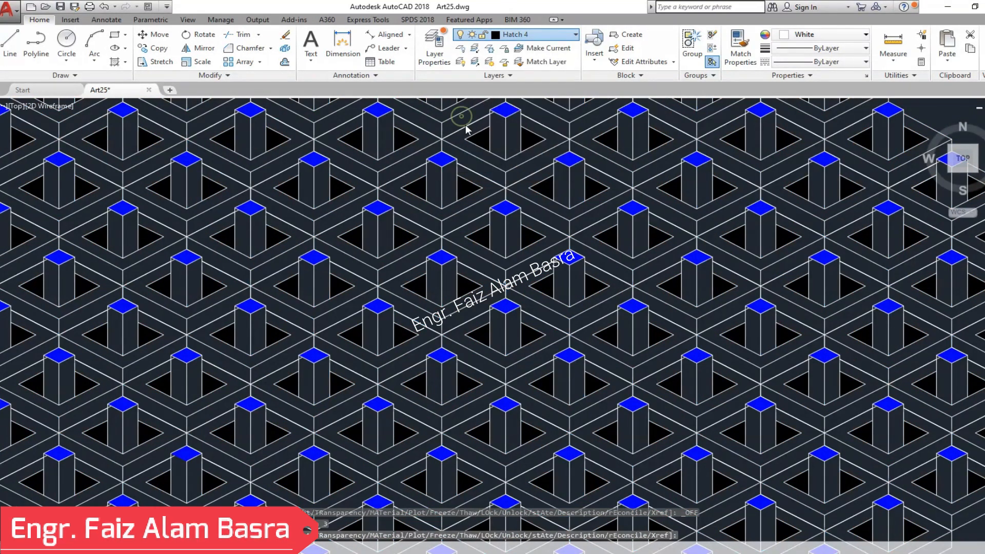
left_click(405, 264)
- Turn off the layer Hatch 5 and make Lines1 the current layer
left_click(576, 35)
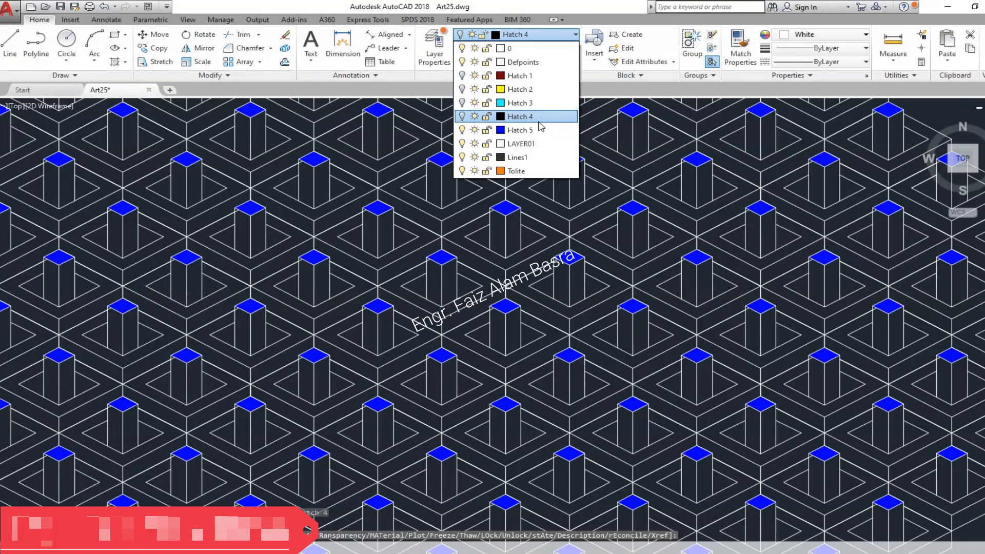
left_click(461, 130)
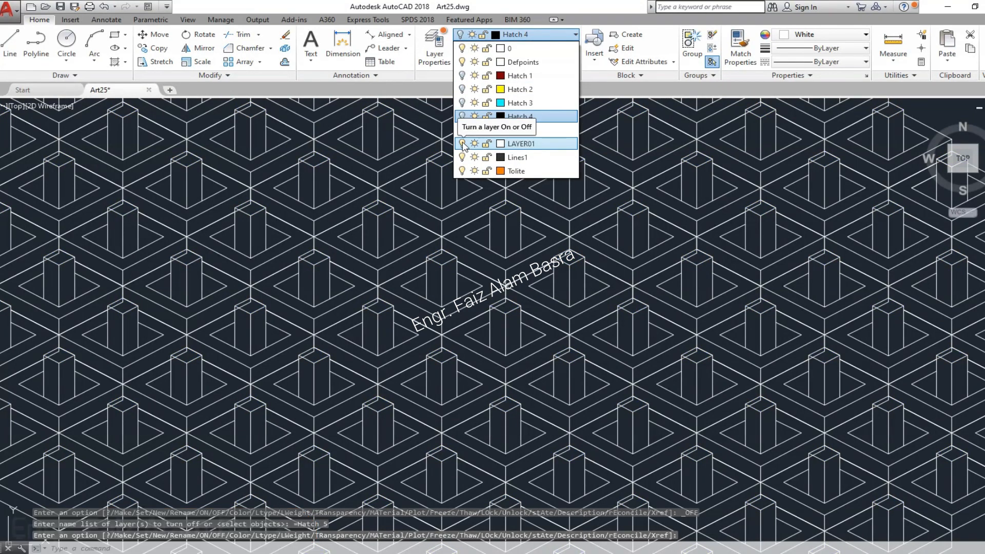
left_click(536, 161)
scroll(303, 275, "up", 3)
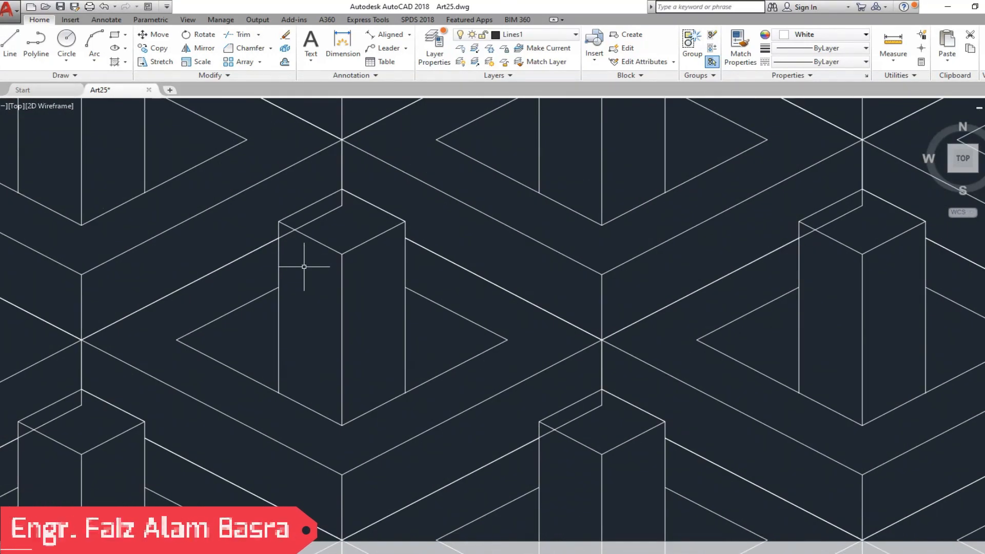
- Examine the pattern's linework both up close and as a whole field
scroll(333, 247, "down", 3)
scroll(336, 204, "down", 2)
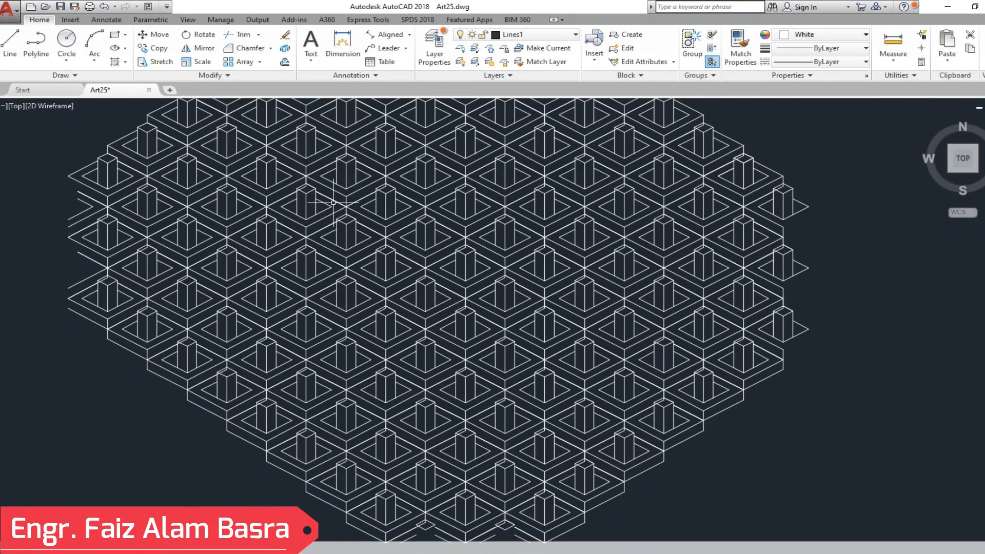
scroll(298, 212, "down", 2)
scroll(451, 141, "up", 2)
scroll(432, 191, "down", 2)
scroll(428, 209, "up", 2)
scroll(422, 233, "down", 4)
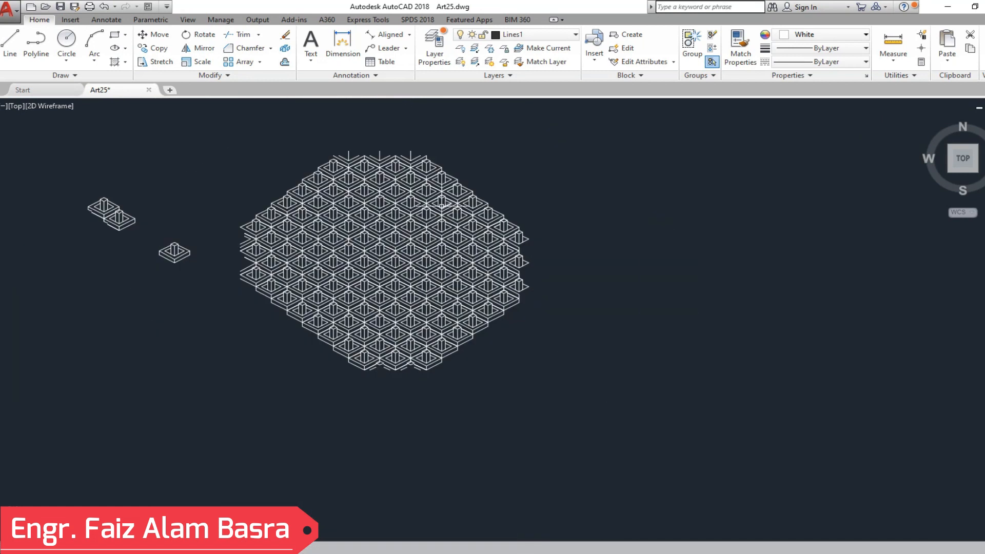
scroll(441, 206, "up", 2)
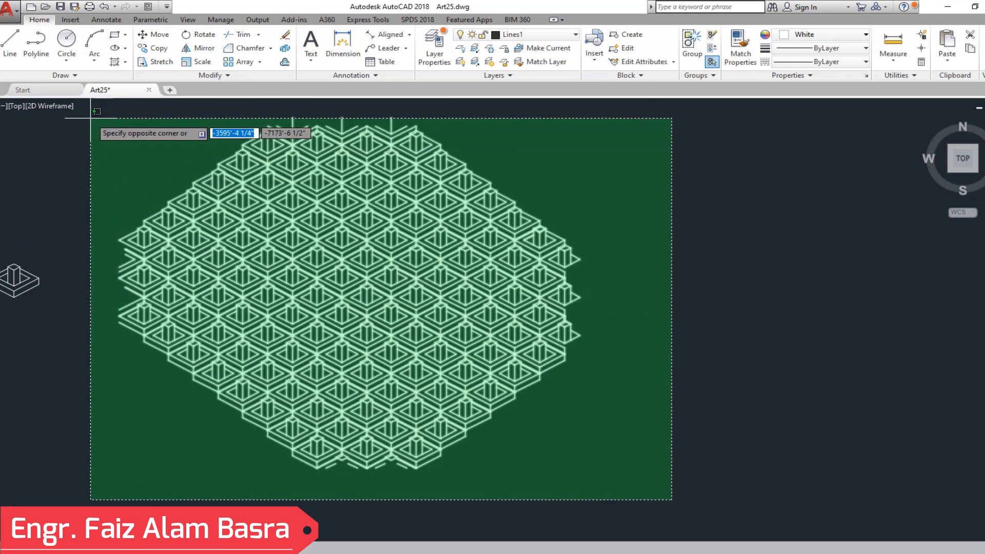
left_click(92, 111)
left_click(691, 44)
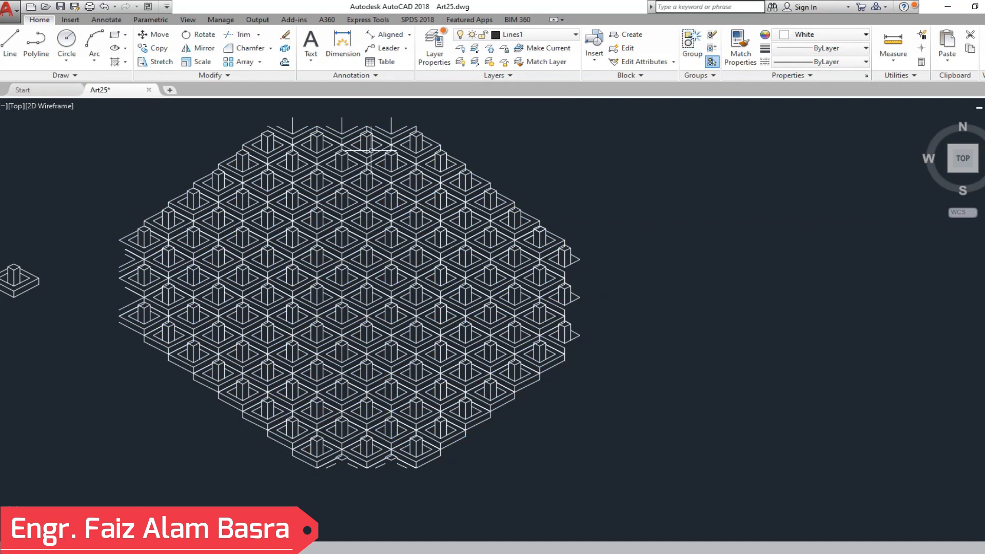
- Turn off the current layer Lines1 and turn on the layer Hatch 5
left_click(575, 35)
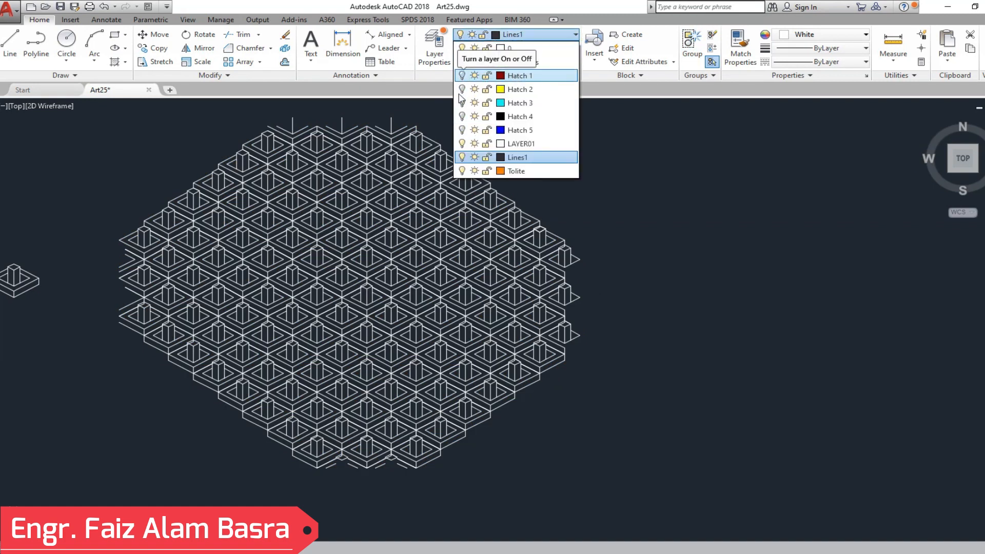
left_click(462, 156)
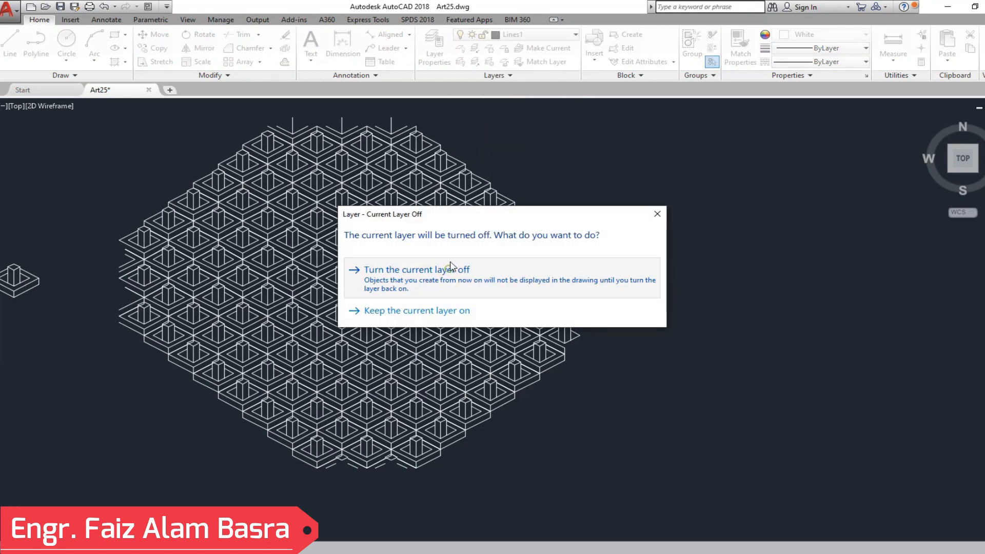
left_click(447, 265)
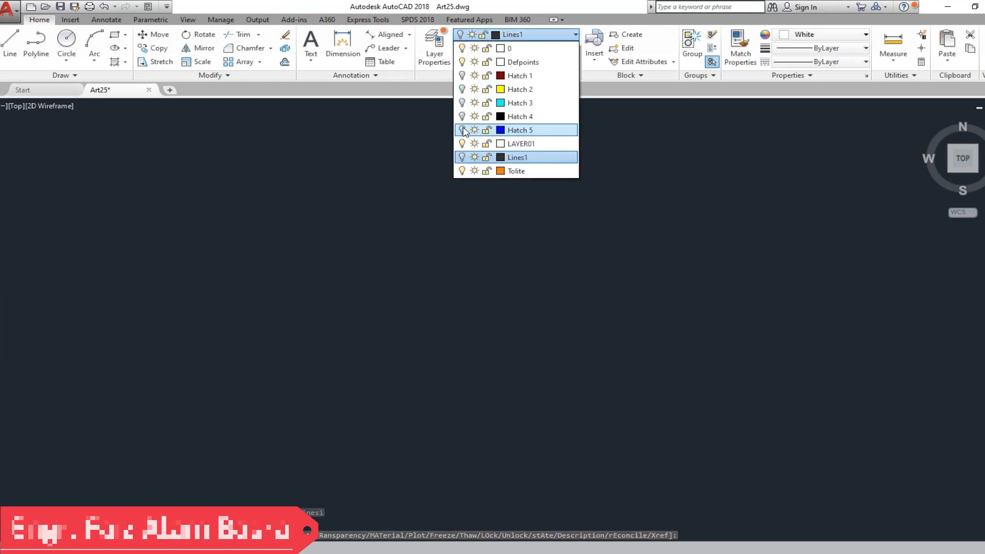
left_click(462, 131)
left_click(644, 169)
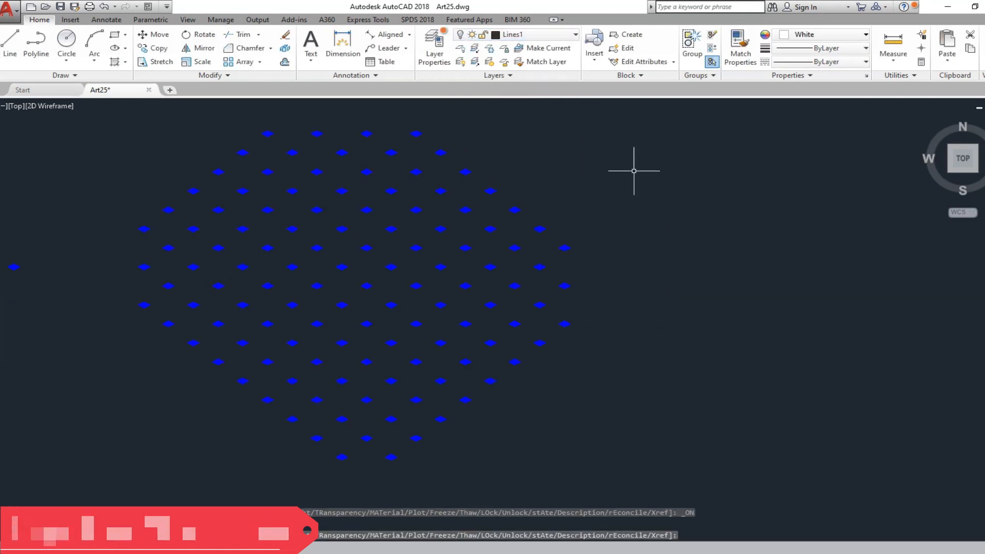
- Select the blue diamond hatches in every other row of the field, including the topmost row, and group them
scroll(185, 355, "up", 2)
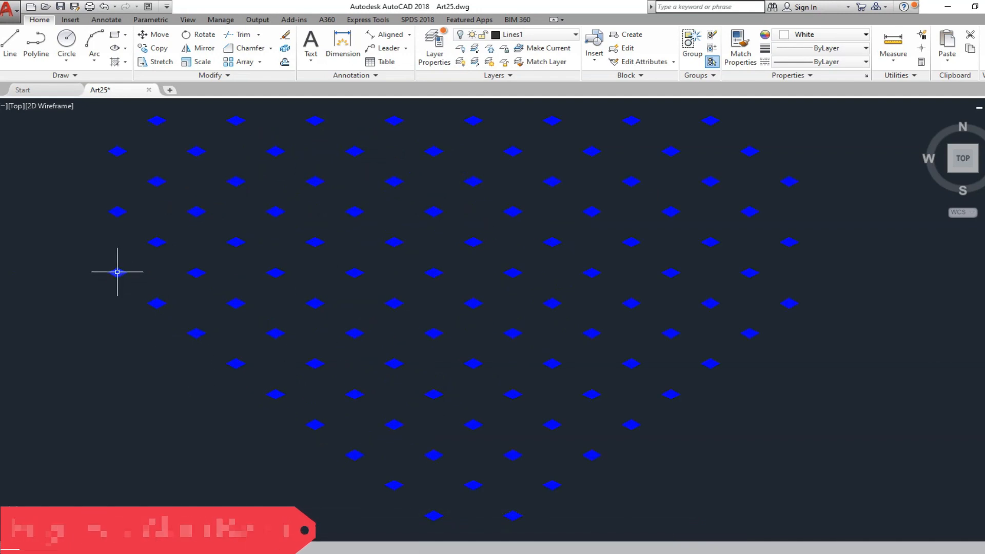
left_click(197, 335)
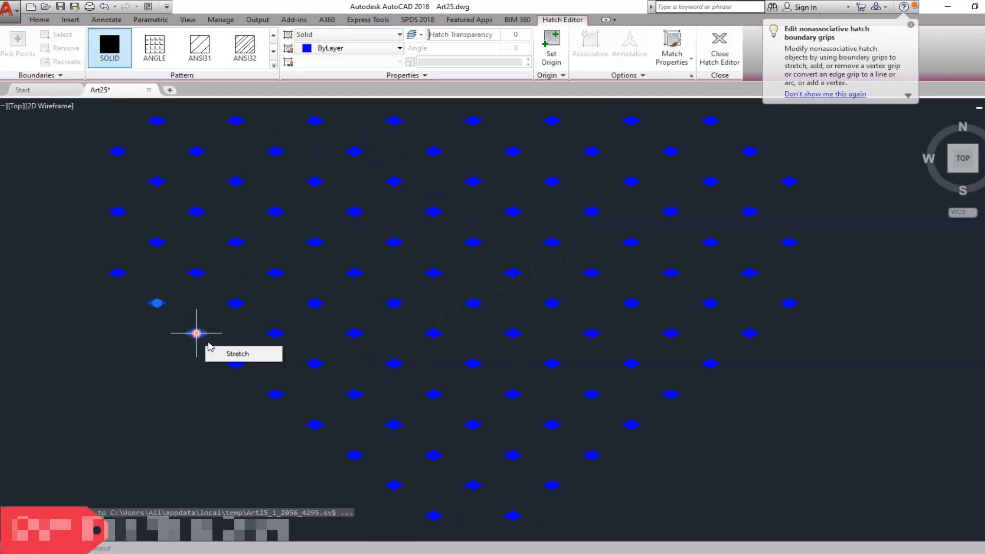
key("Escape")
left_click(160, 304)
left_click(236, 364)
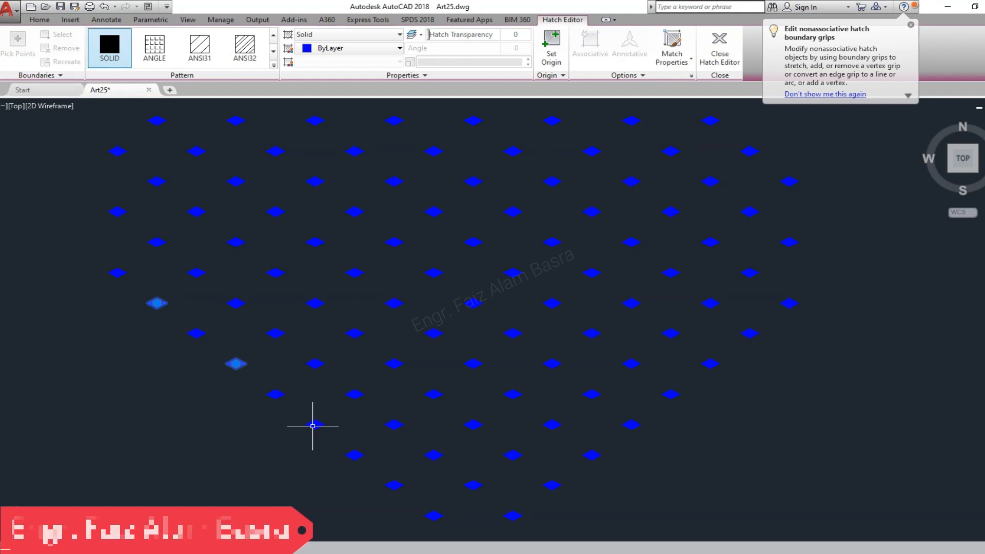
left_click(315, 424)
left_click(395, 485)
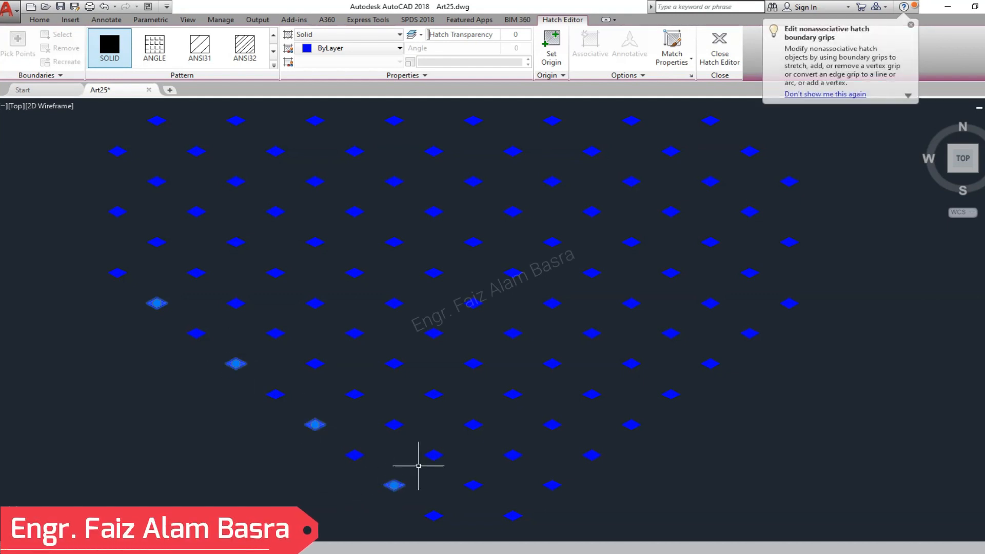
scroll(331, 367, "down", 2)
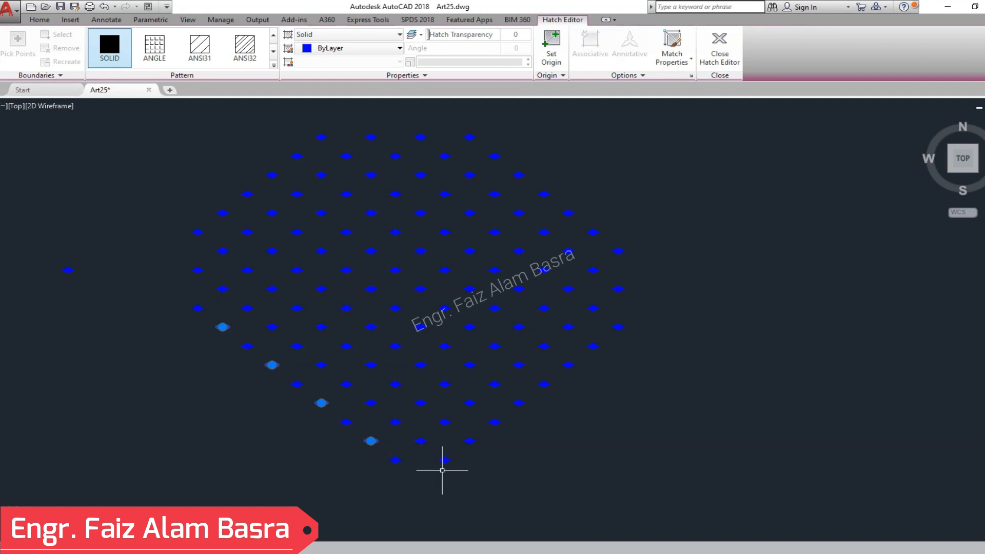
left_click(420, 440)
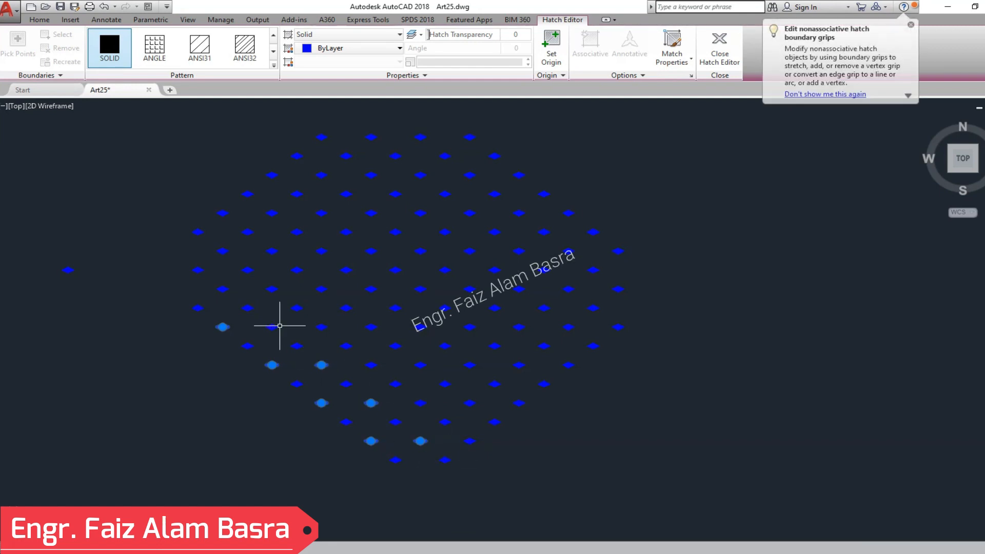
left_click(272, 326)
left_click(222, 289)
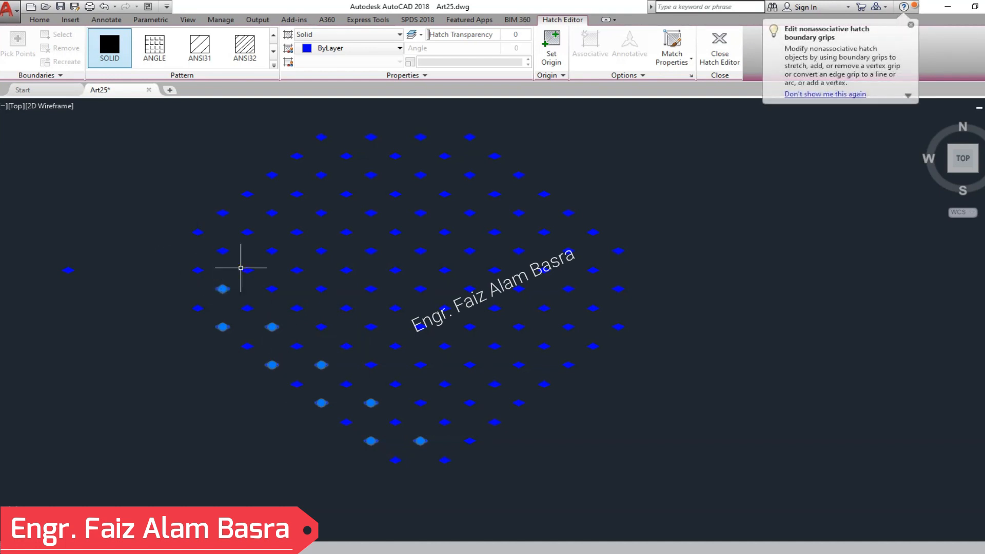
left_click(272, 289)
left_click(321, 327)
left_click(371, 365)
left_click(421, 403)
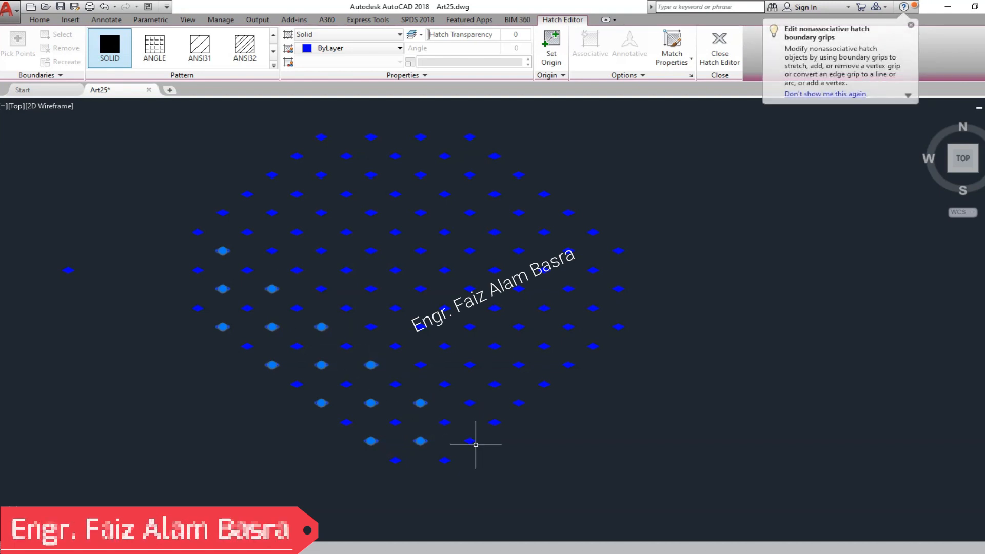
left_click(469, 440)
left_click(469, 401)
left_click(420, 365)
left_click(371, 327)
left_click(321, 288)
left_click(272, 251)
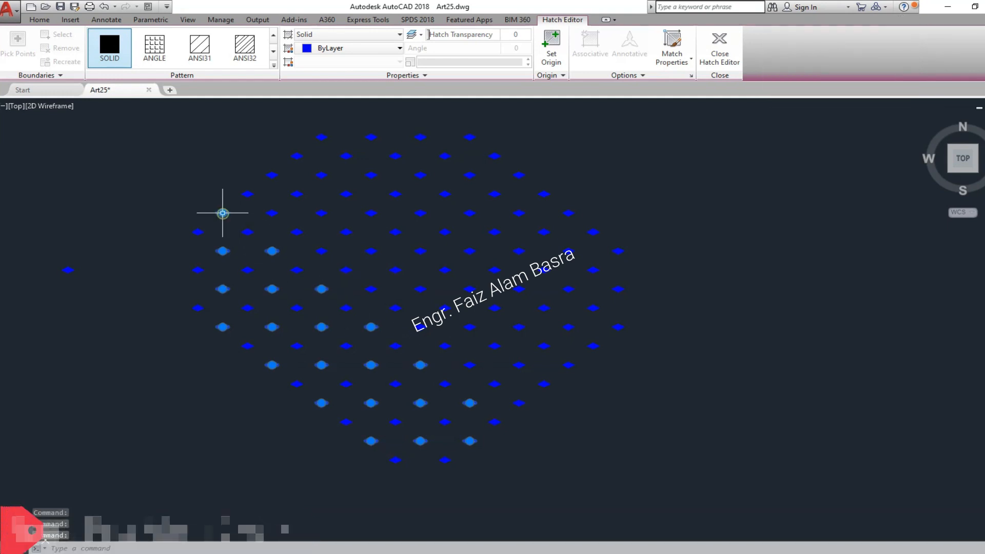
left_click(222, 213)
left_click(272, 212)
left_click(321, 250)
left_click(371, 289)
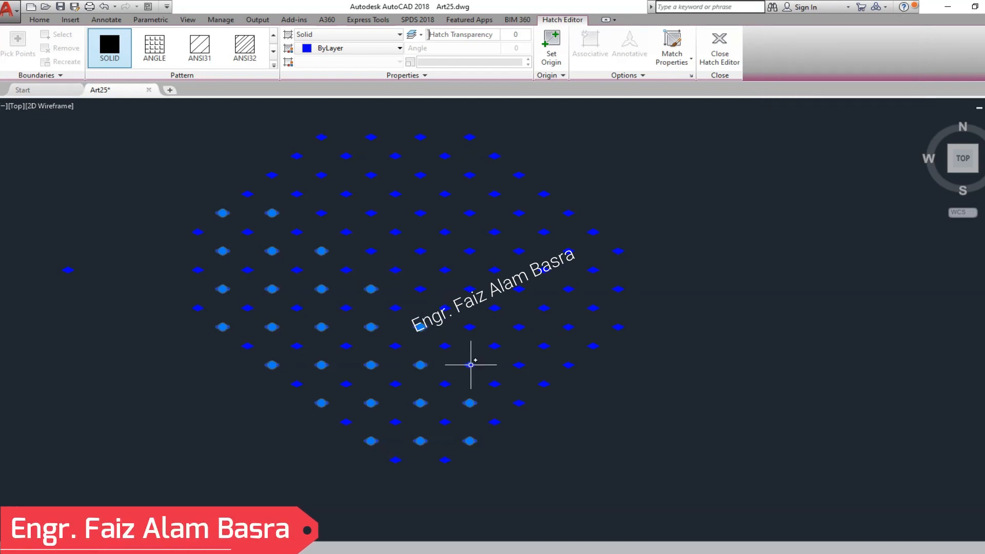
left_click(469, 364)
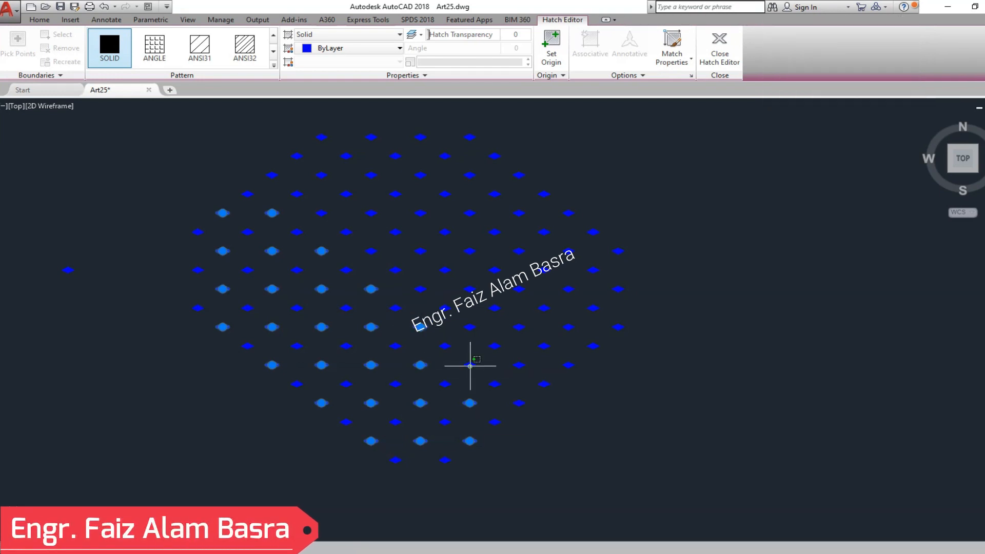
left_click(519, 402)
left_click(420, 287)
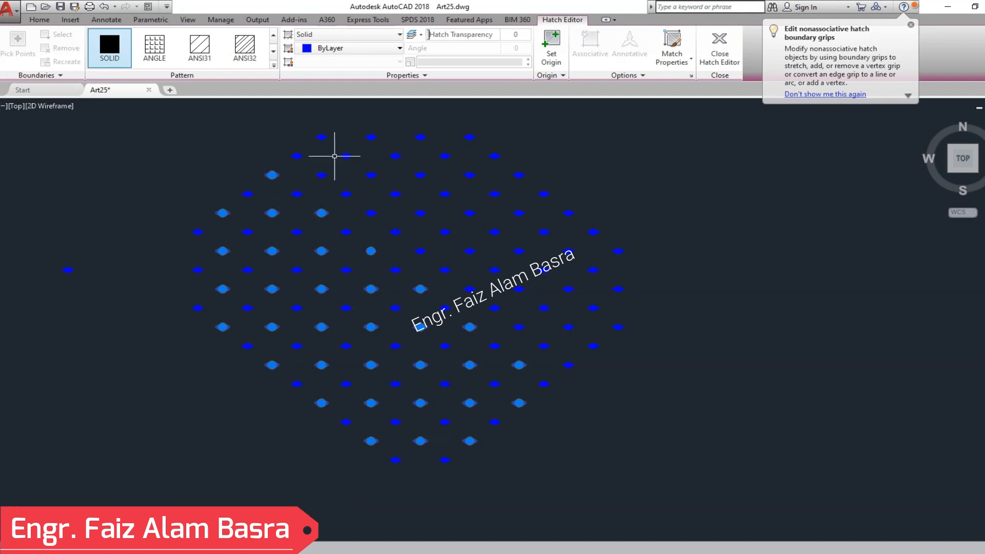
left_click(321, 174)
left_click(371, 213)
left_click(420, 251)
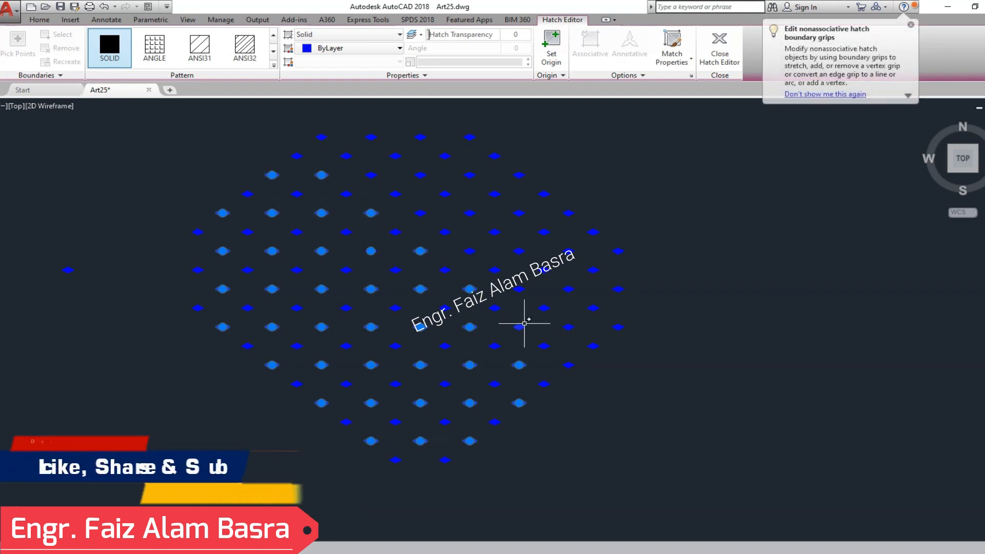
left_click(523, 327)
left_click(568, 327)
left_click(519, 290)
left_click(470, 251)
left_click(419, 211)
left_click(371, 175)
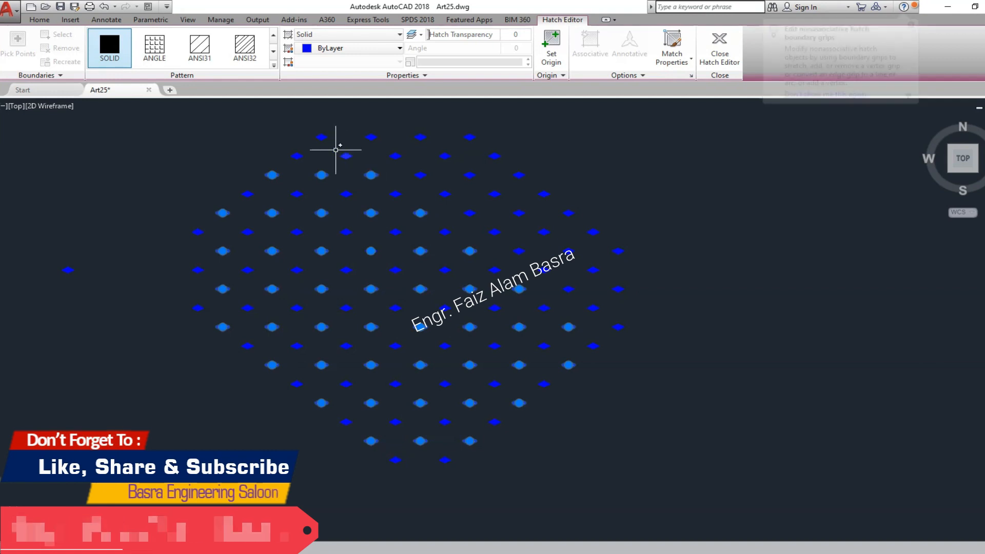
left_click(321, 137)
left_click(421, 174)
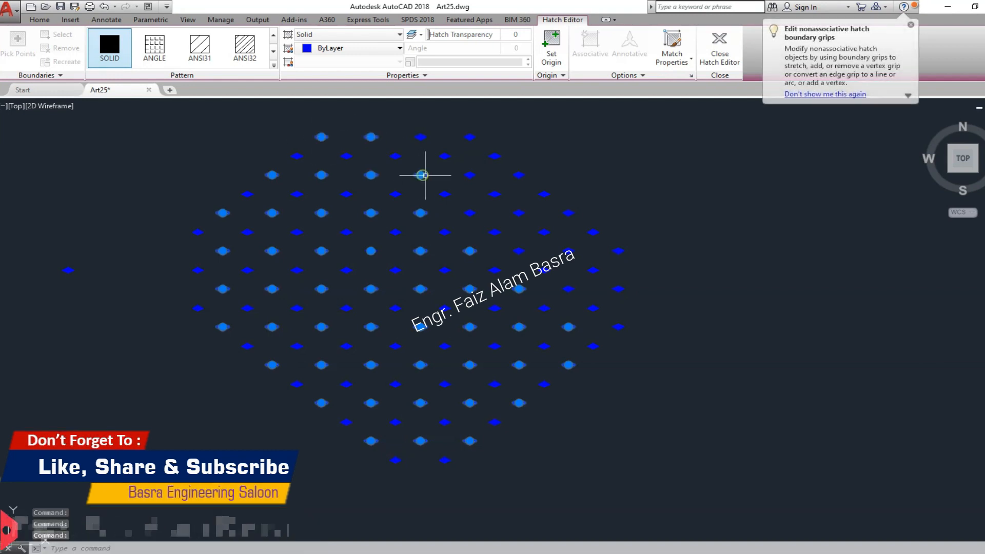
left_click(470, 211)
left_click(519, 249)
left_click(570, 288)
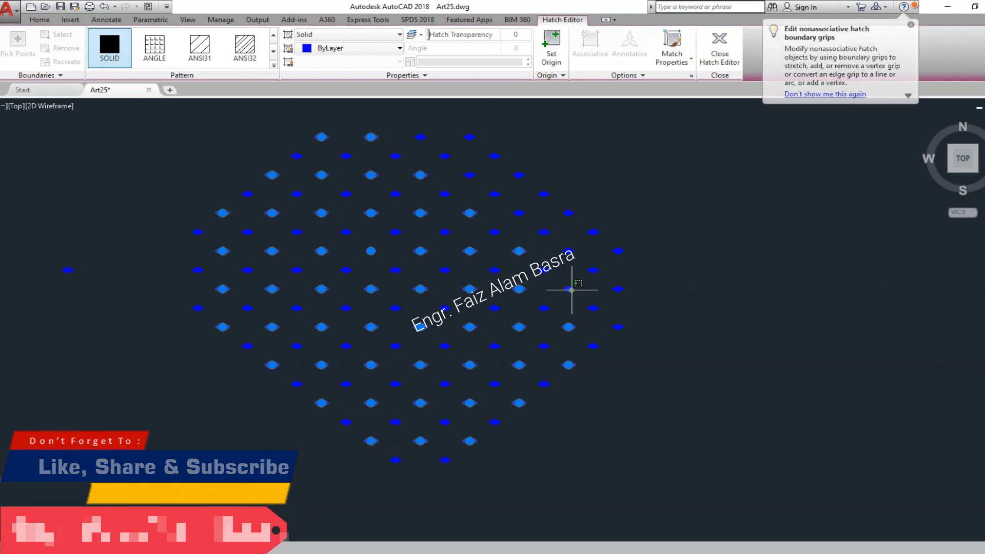
left_click(618, 327)
left_click(618, 288)
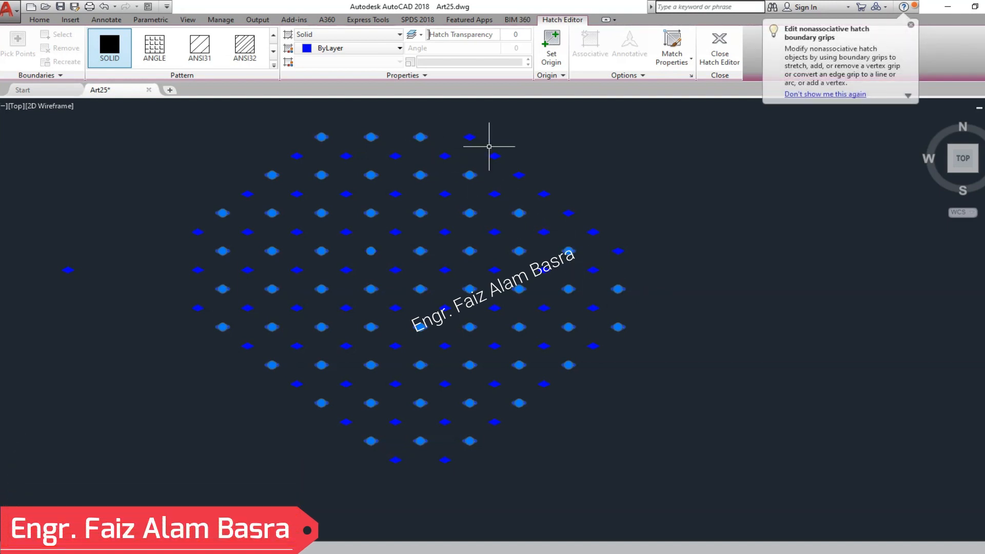
left_click(467, 136)
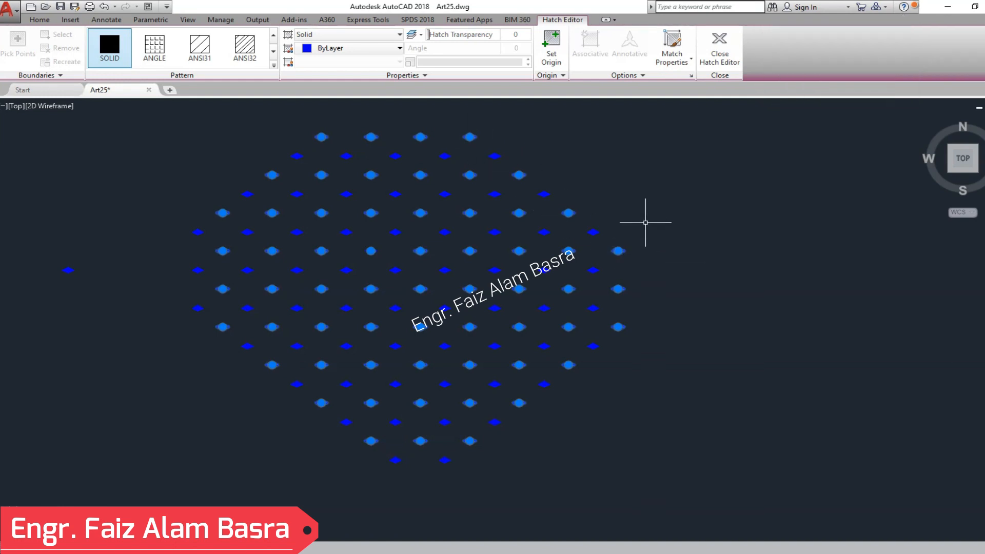
left_click(42, 22)
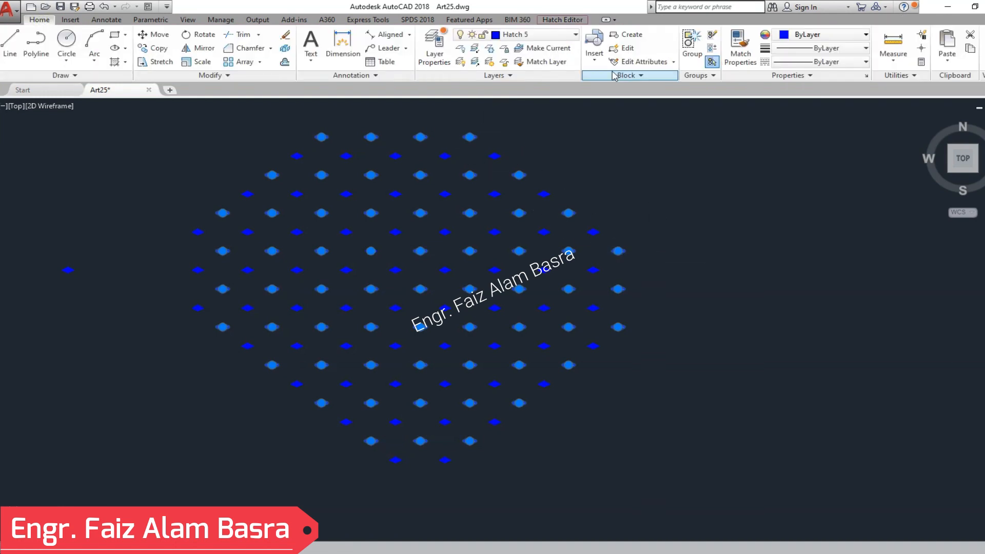
left_click(689, 42)
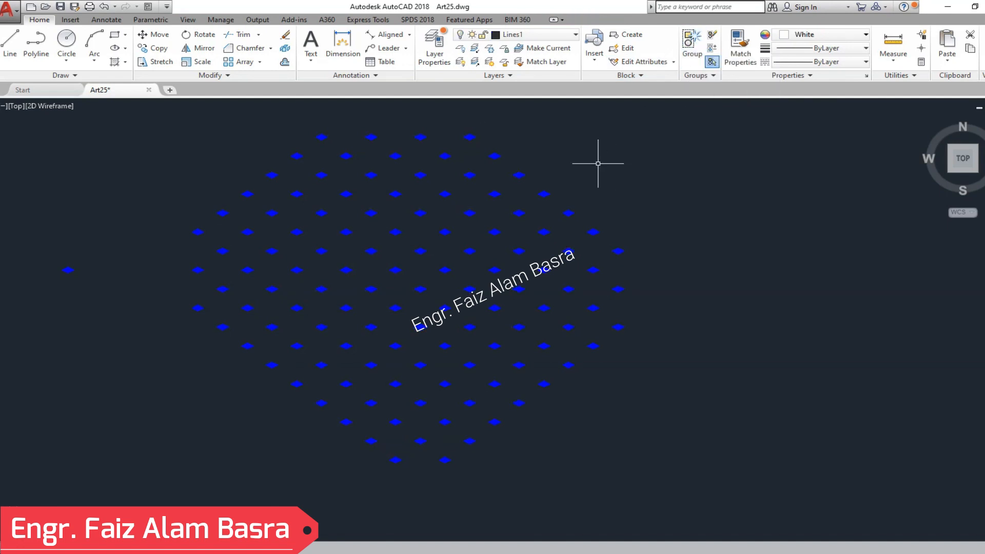
- Move the grouped alternate-row diamond hatches to the layer LAYER01 and turn that layer off
left_click(370, 443)
left_click(39, 19)
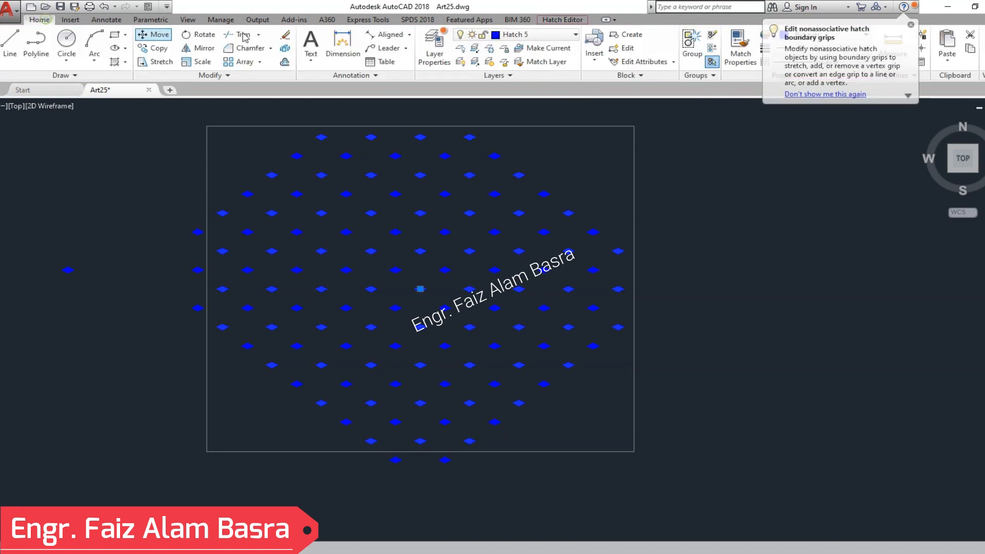
left_click(576, 35)
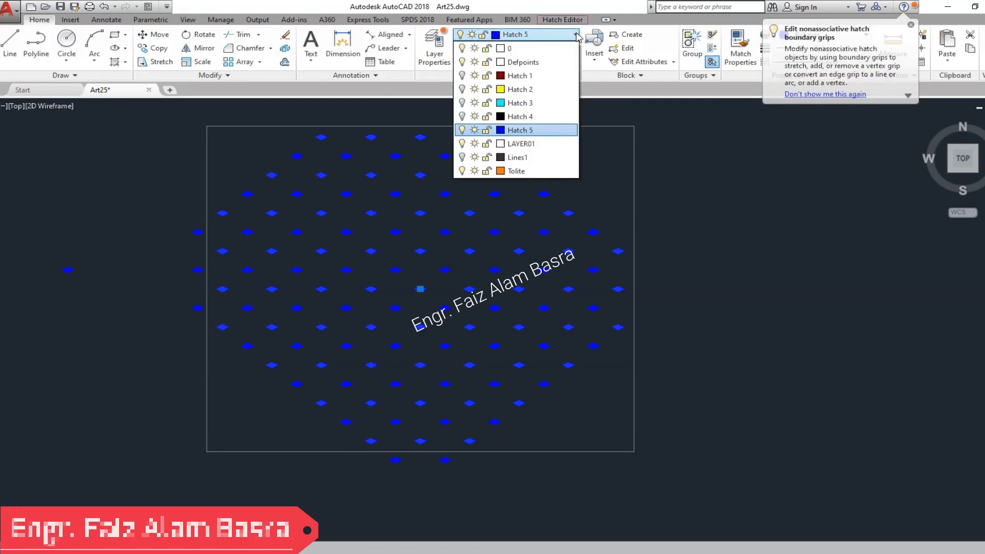
left_click(536, 144)
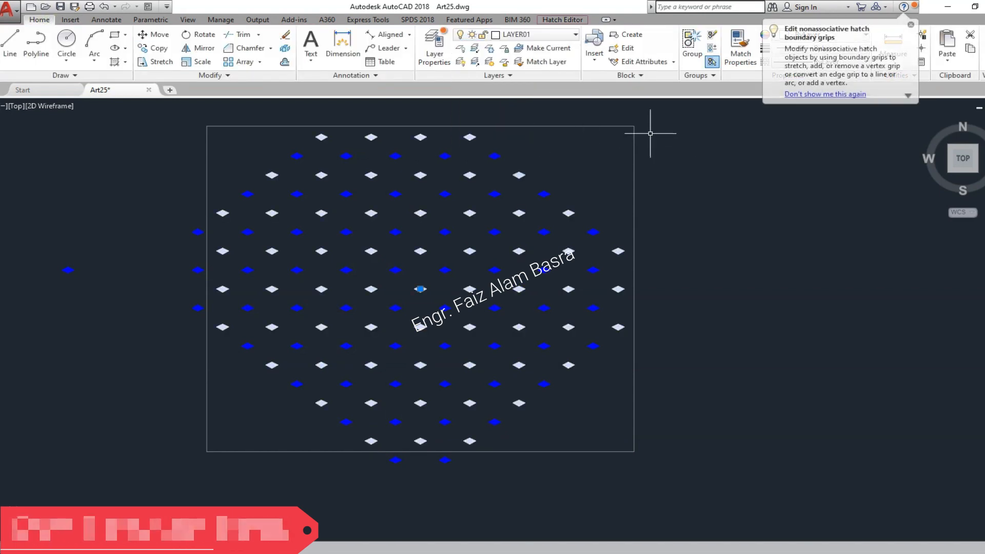
left_click(518, 34)
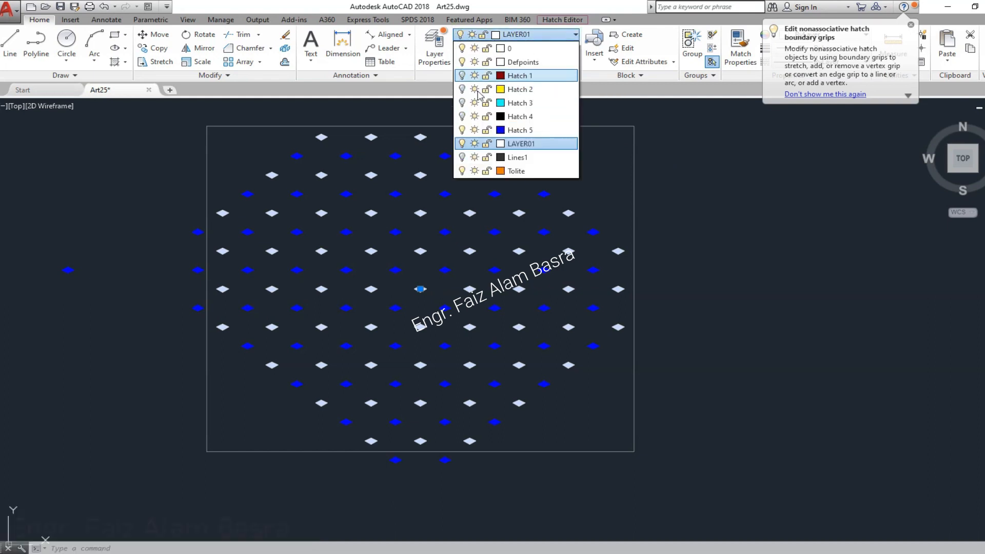
left_click(462, 145)
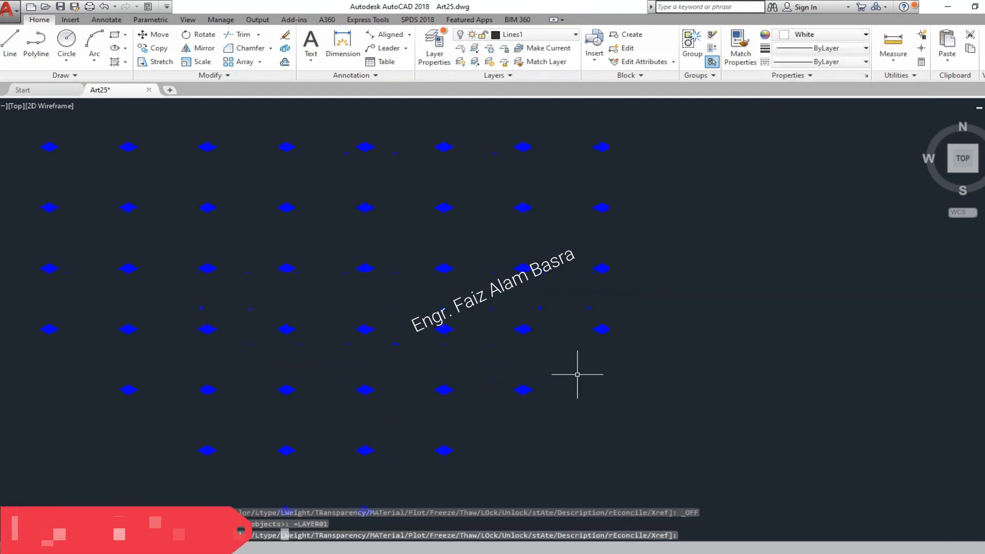
- Group all the remaining blue diamond hatches of the field, leaving out the separate one beside it
left_click(652, 487)
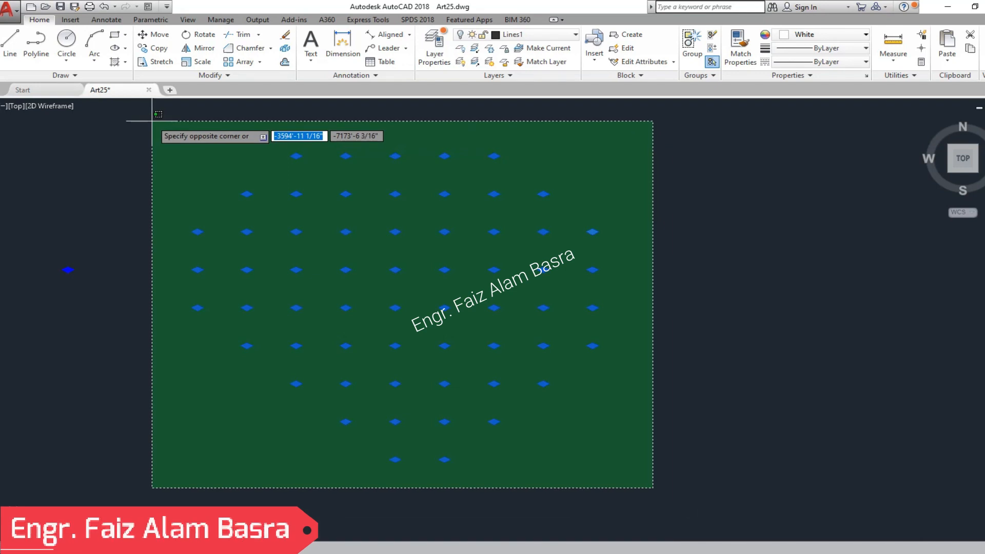
left_click(148, 111)
left_click(40, 20)
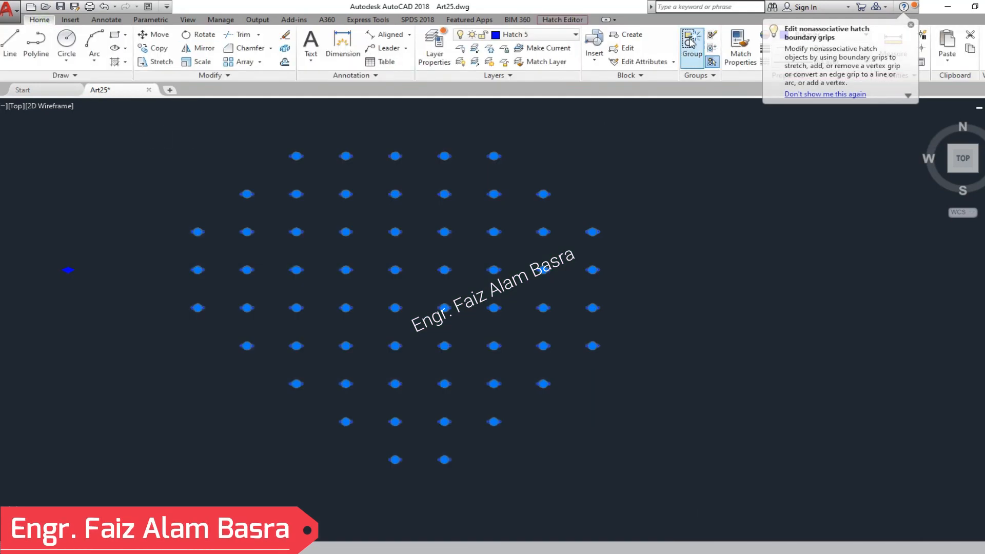
key("Escape")
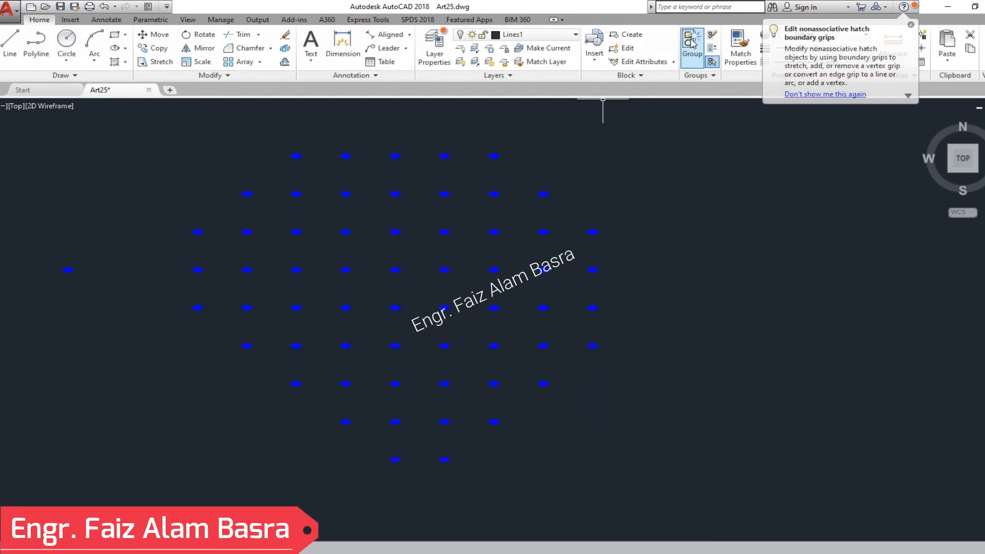
- Turn off the layer Hatch 5 and turn on the layers Hatch 1 and LAYER01
left_click(576, 34)
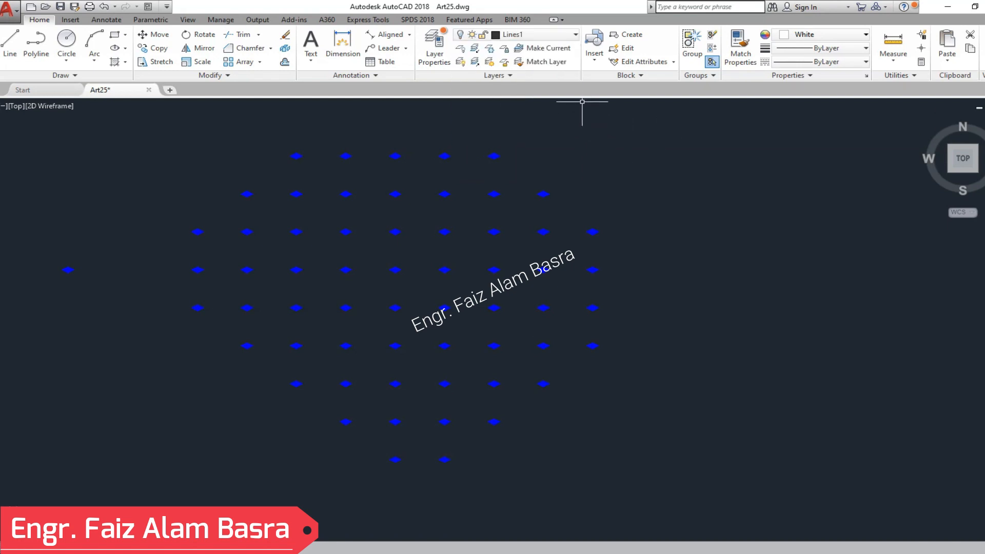
left_click(492, 160)
left_click(43, 21)
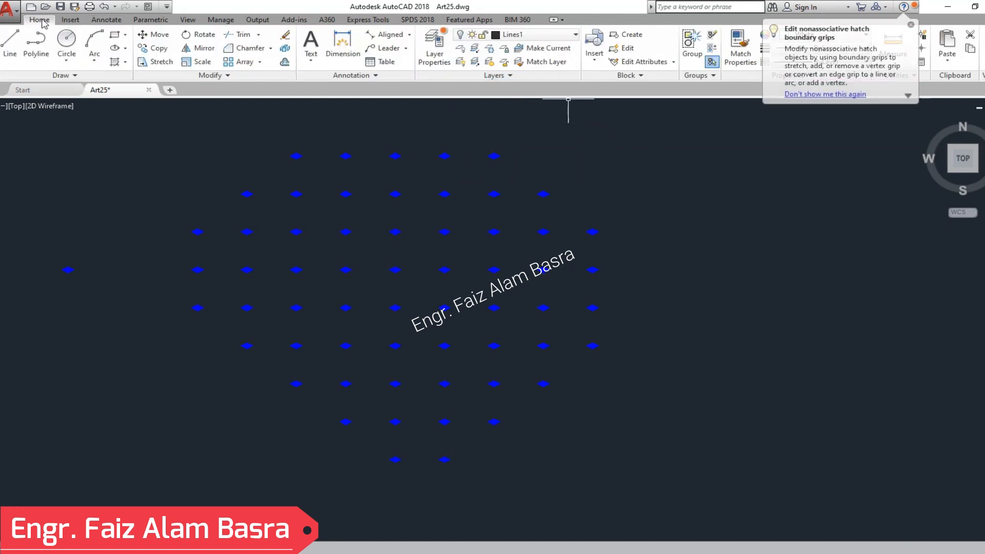
left_click(564, 35)
left_click(462, 130)
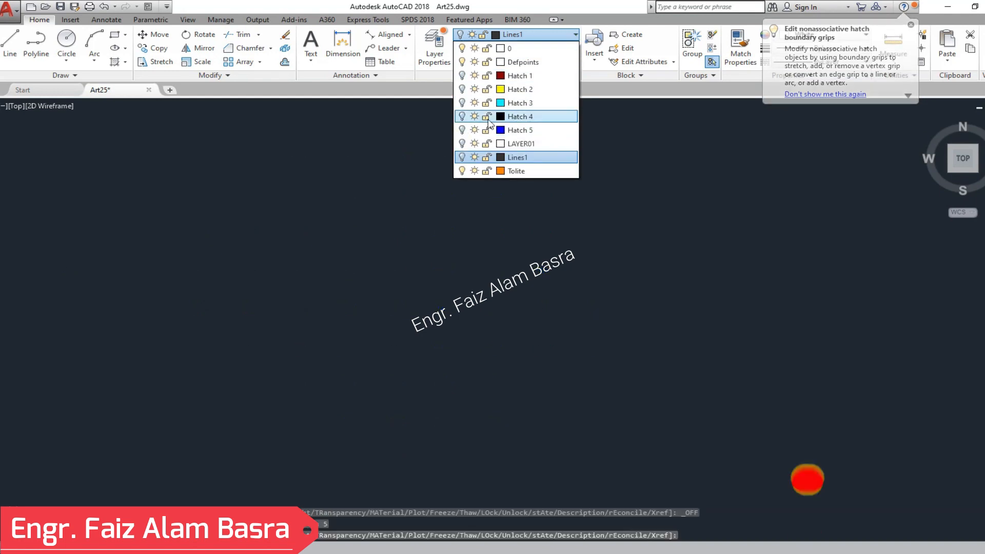
left_click(462, 75)
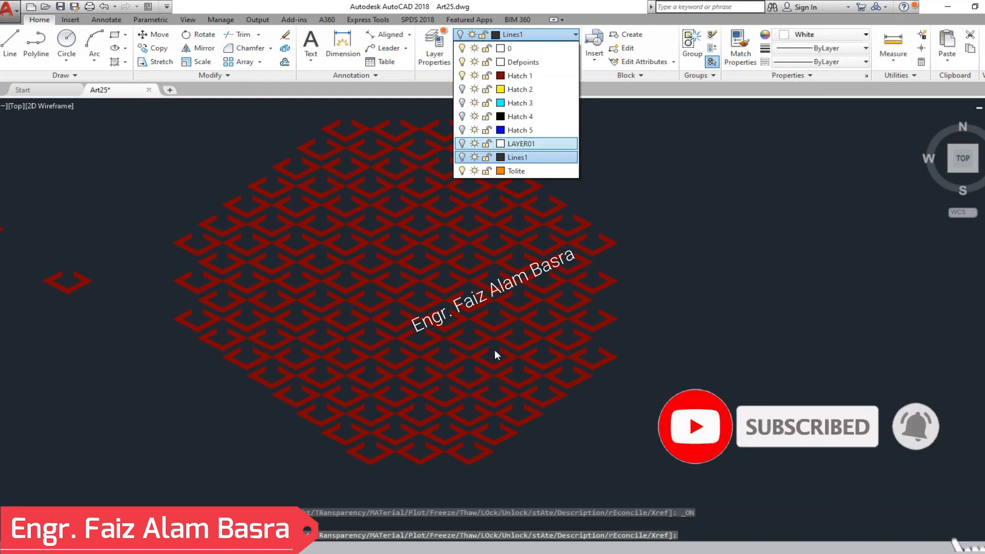
scroll(462, 446, "up", 3)
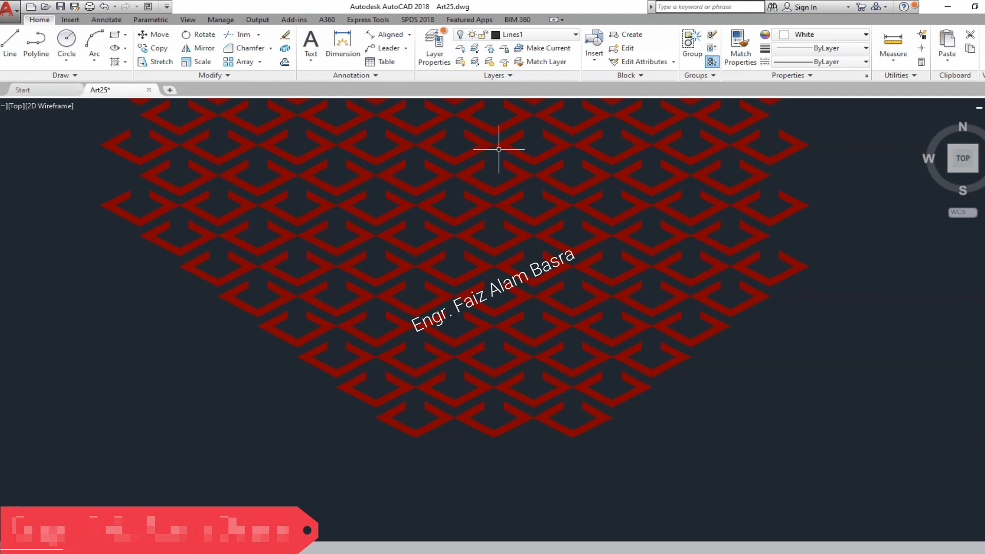
left_click(575, 34)
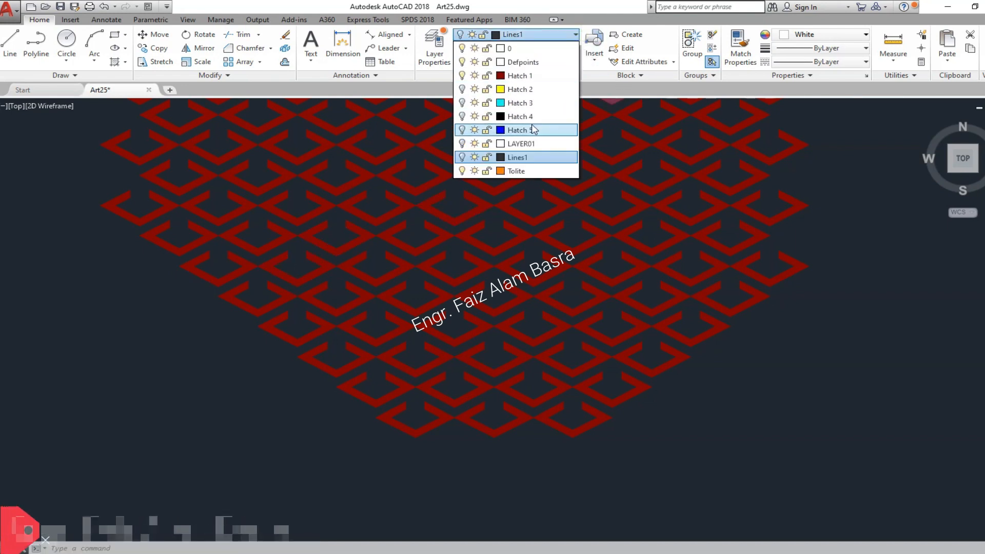
left_click(461, 143)
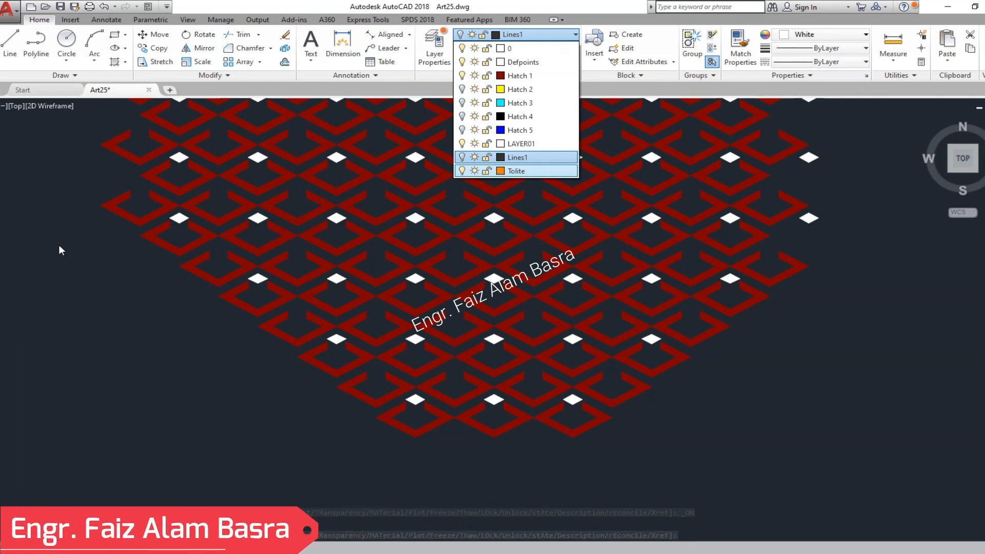
- Select the dark red rhombus-frame hatches directly below the white diamonds in every other row of the field and group them
left_click(149, 238)
left_click(149, 231)
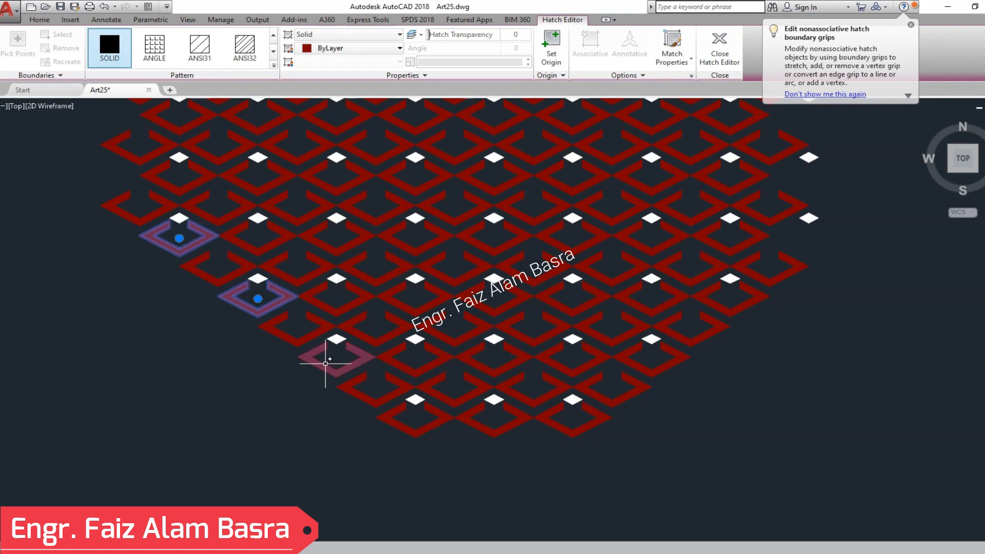
left_click(419, 431)
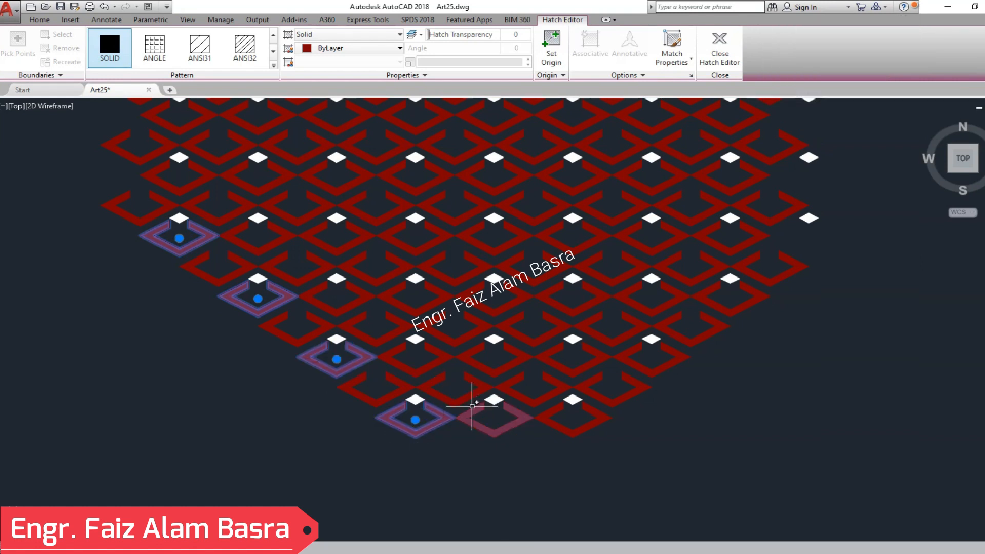
left_click(150, 175)
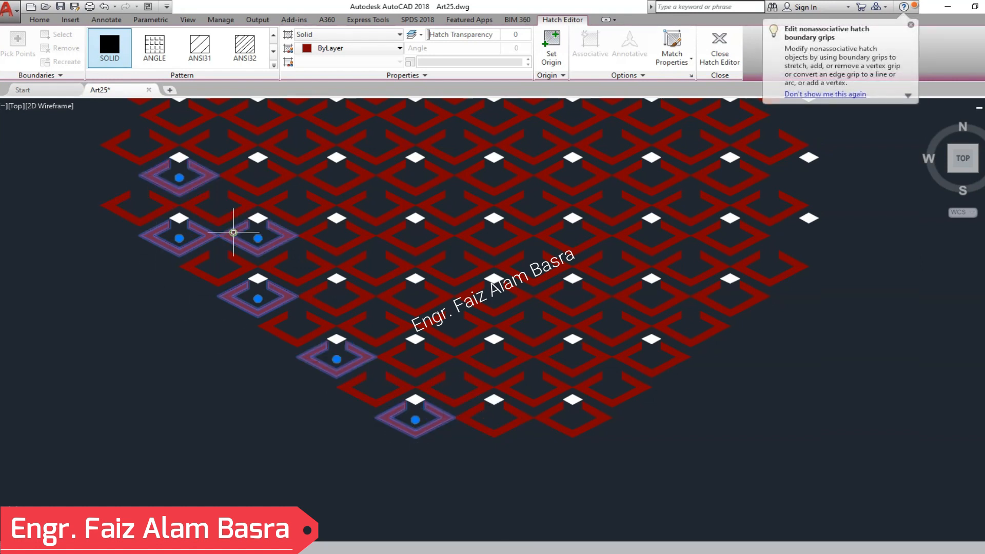
left_click(480, 412)
left_click(572, 413)
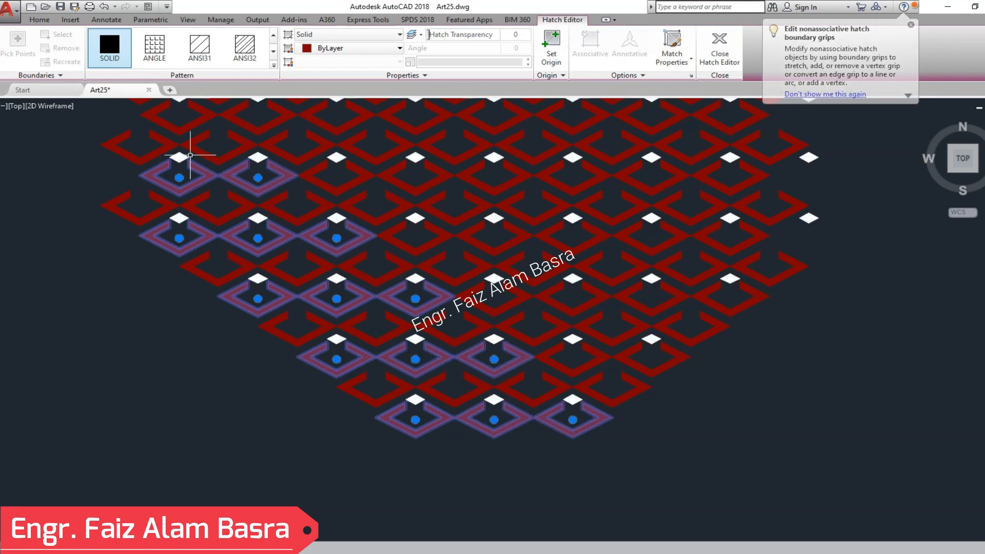
scroll(198, 159, "down", 4)
scroll(204, 172, "up", 4)
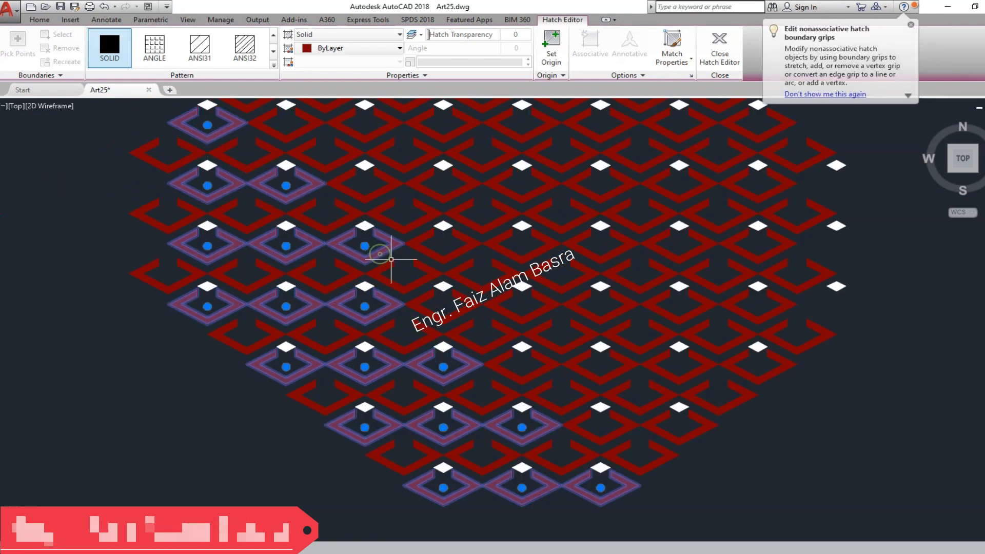
left_click(465, 321)
left_click(541, 377)
left_click(657, 429)
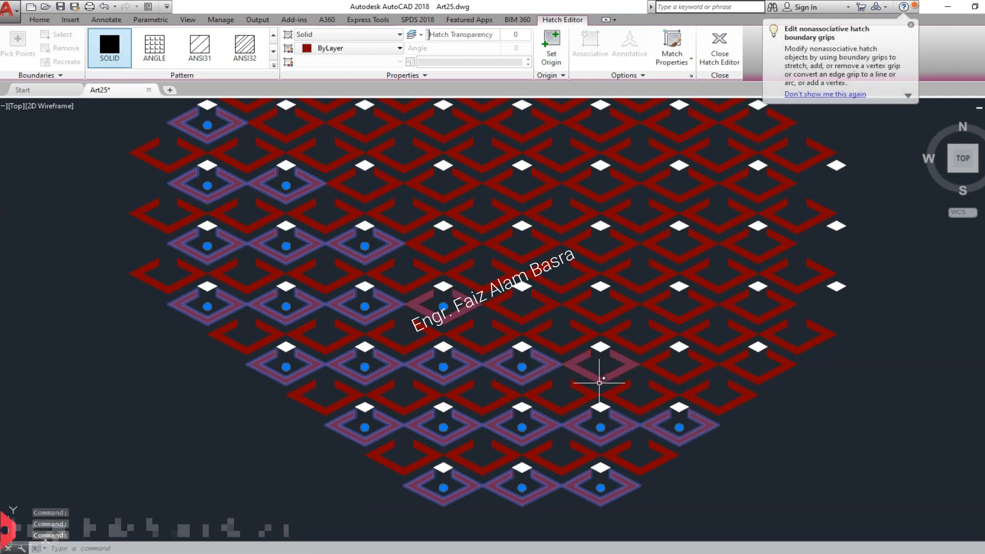
left_click(598, 380)
left_click(513, 314)
left_click(444, 261)
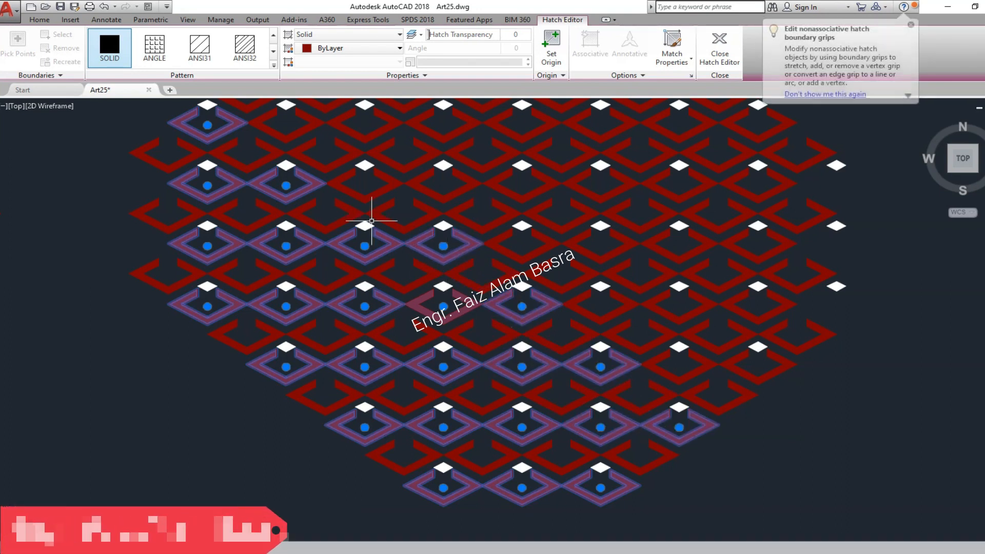
left_click(362, 197)
left_click(282, 141)
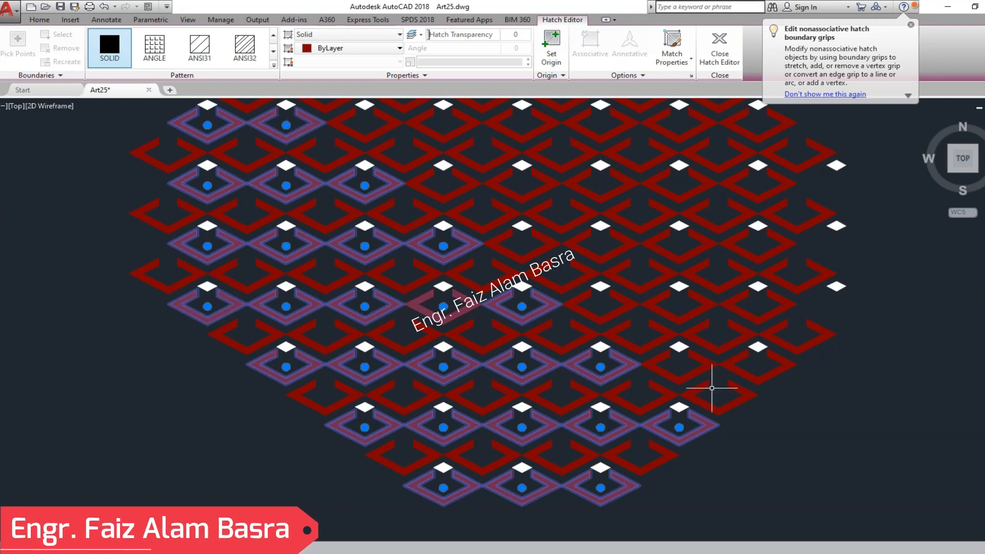
left_click(680, 379)
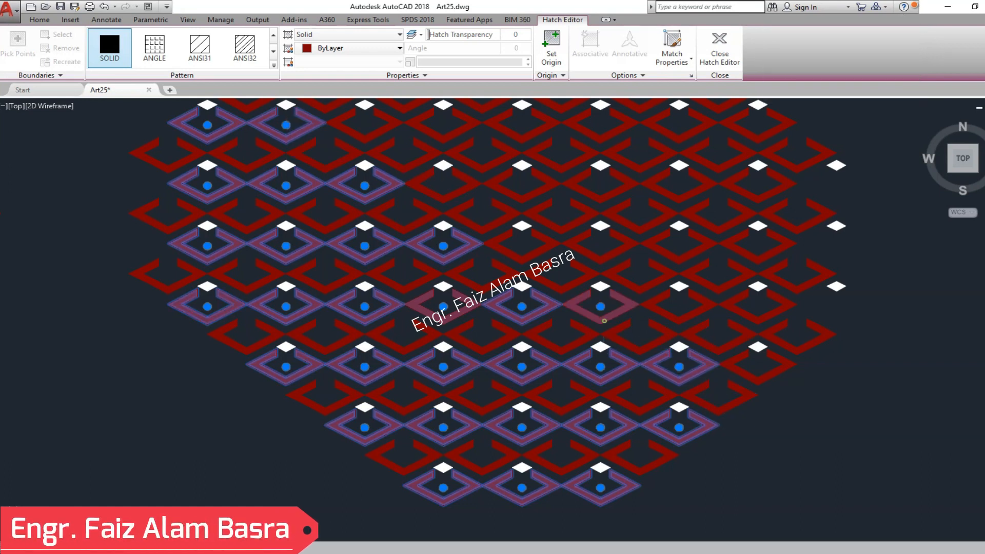
left_click(604, 320)
left_click(531, 256)
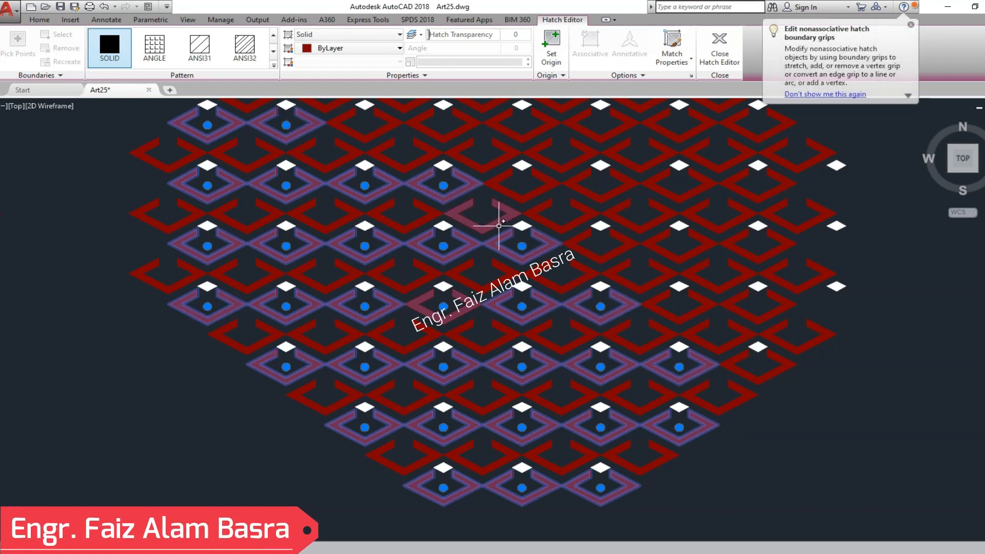
left_click(683, 319)
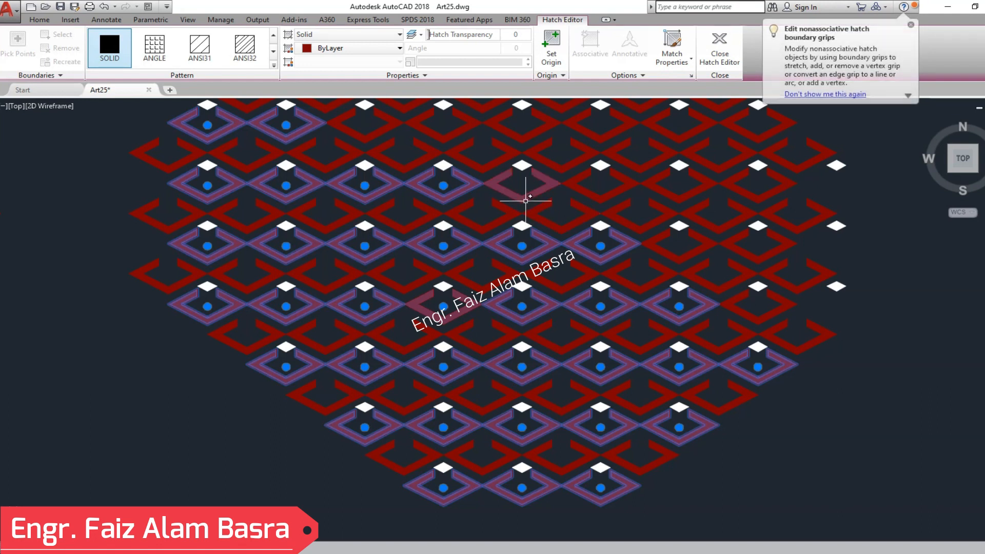
left_click(372, 126)
left_click(454, 135)
left_click(756, 264)
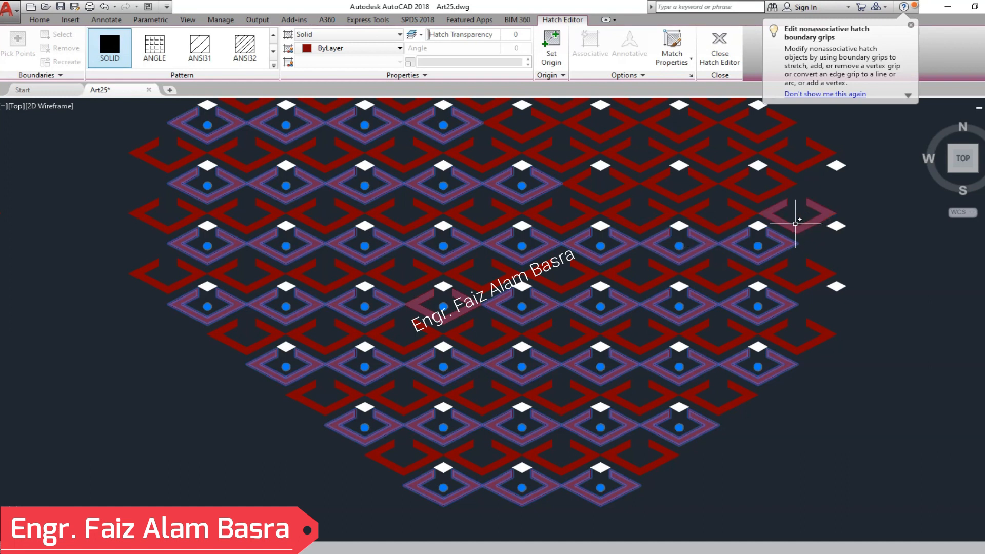
left_click(775, 195)
left_click(754, 132)
left_click(684, 137)
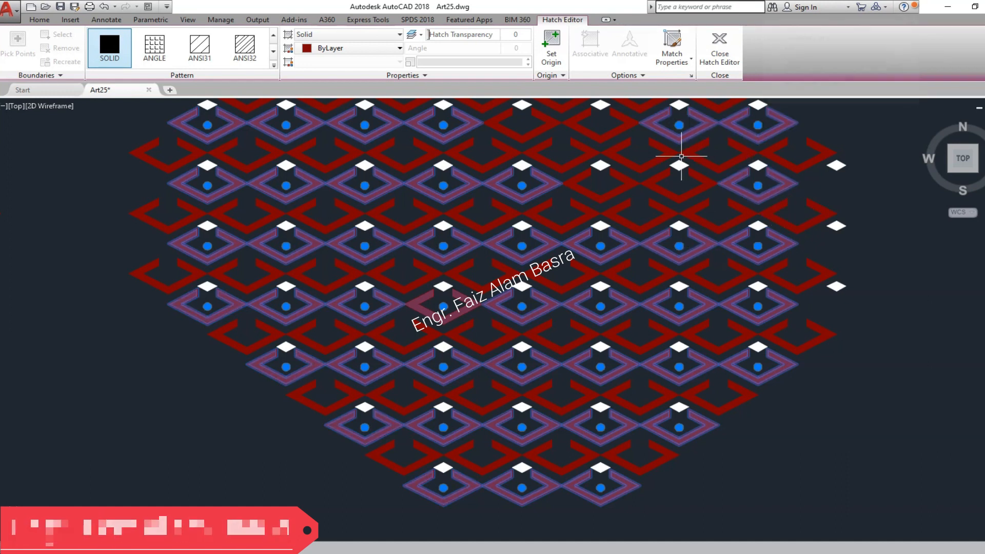
left_click(630, 201)
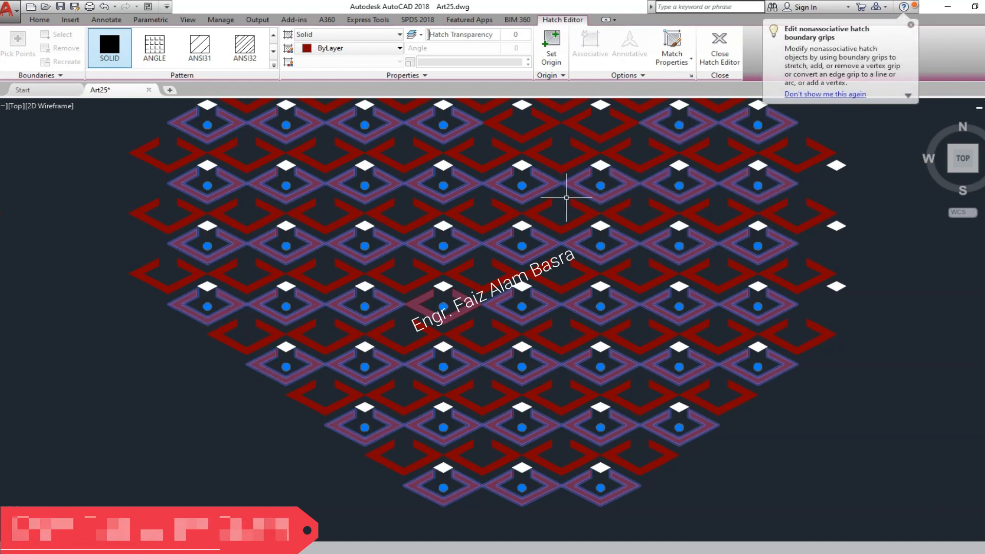
left_click(599, 138)
scroll(573, 347, "down", 2)
scroll(502, 110, "up", 2)
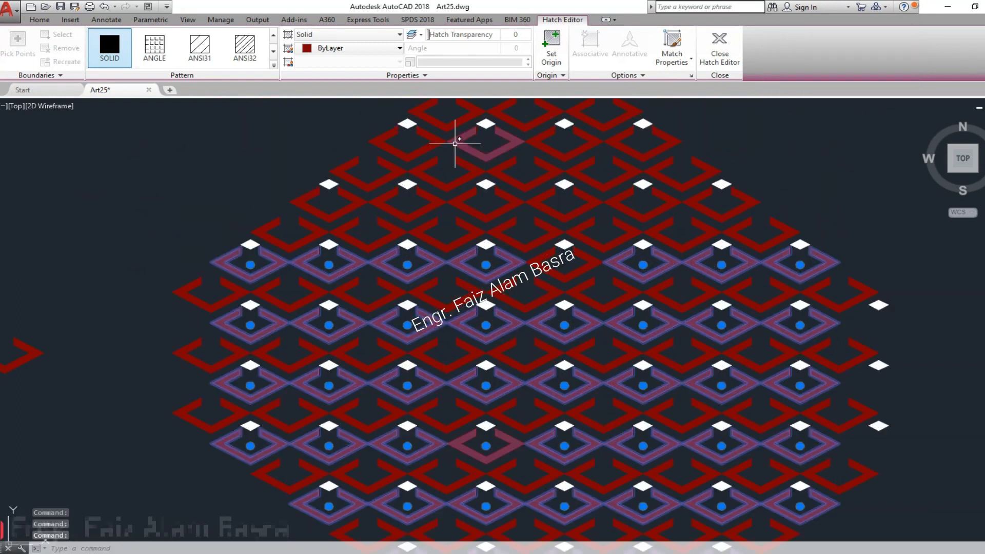
left_click(434, 146)
left_click(360, 199)
left_click(410, 214)
left_click(482, 214)
left_click(566, 213)
left_click(643, 214)
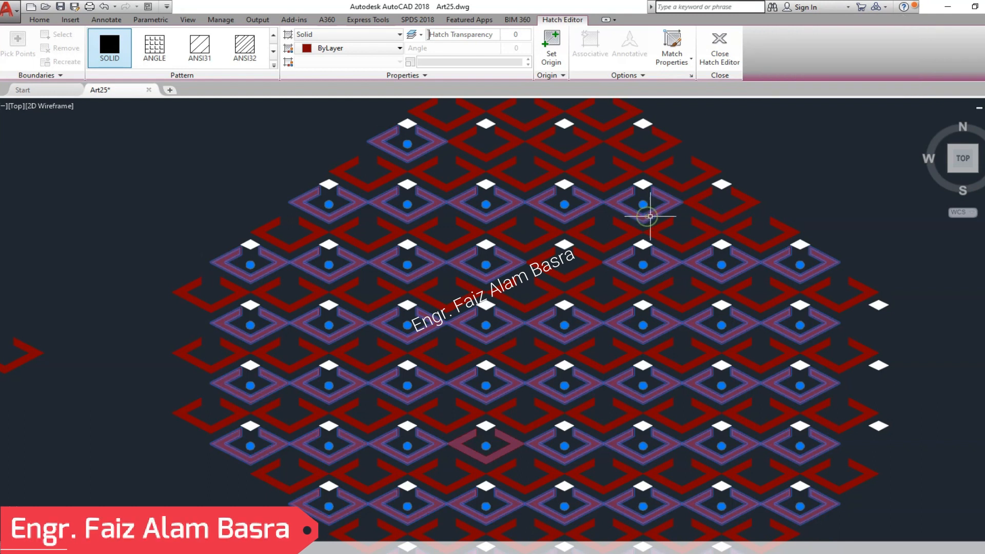
left_click(719, 214)
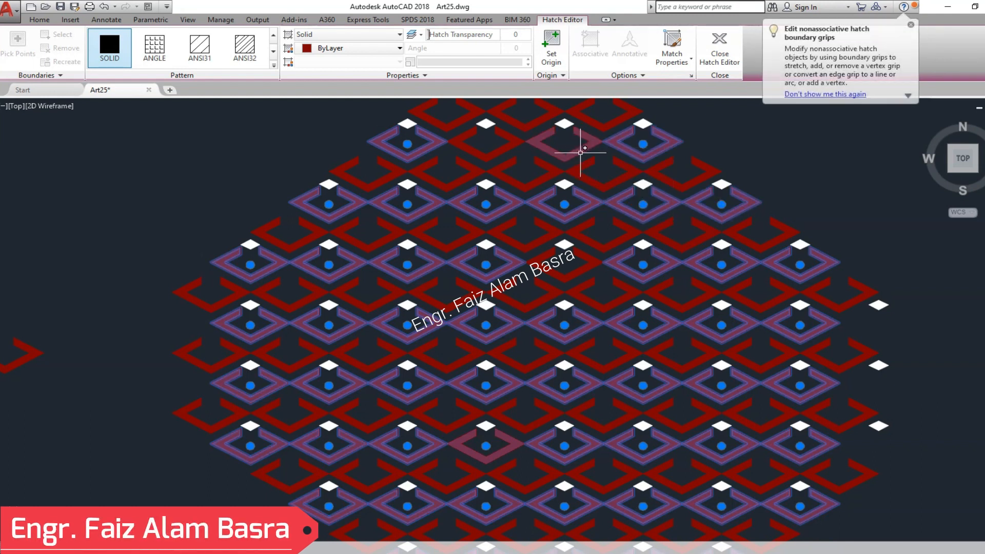
left_click(485, 158)
left_click(561, 154)
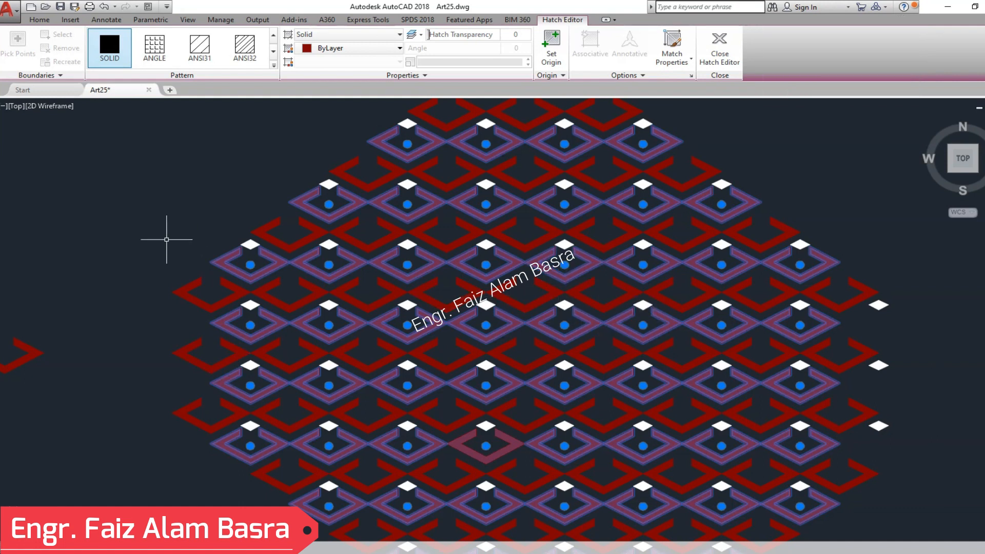
key("Return")
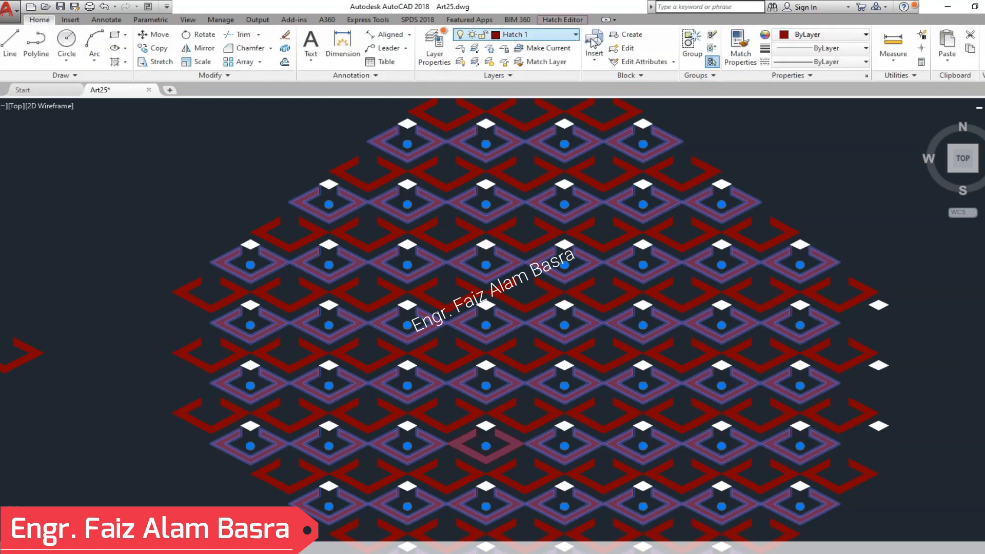
key("Delete")
- Move the grouped alternate-row rhombus-frame hatches to the layer LAYER01 and turn that layer off
scroll(629, 230, "down", 5)
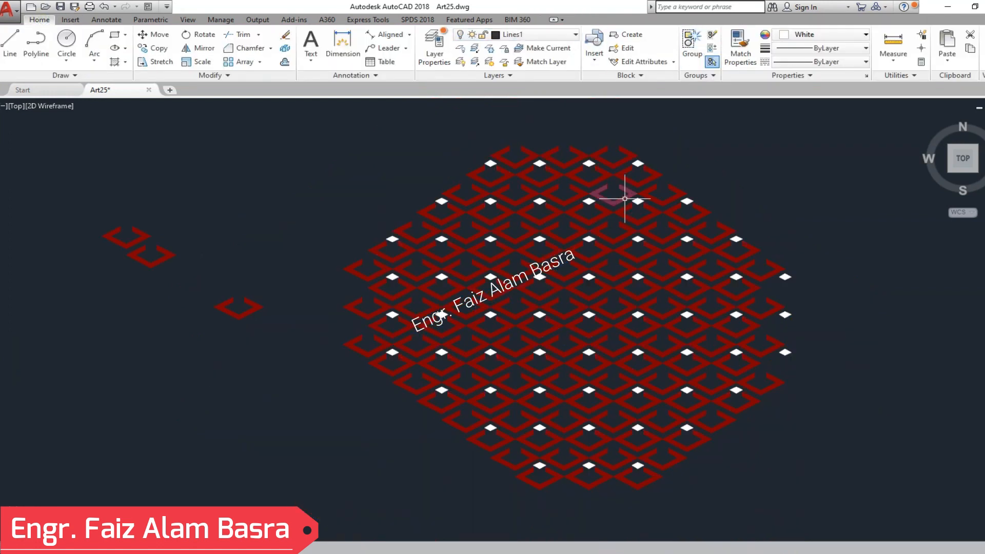
scroll(632, 198, "up", 5)
left_click(597, 231)
scroll(581, 155, "down", 2)
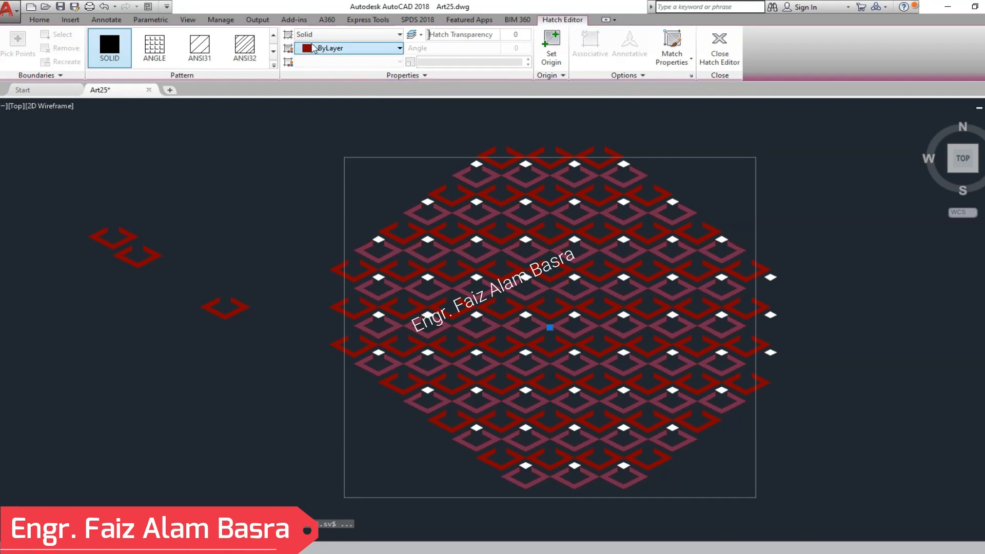
left_click(39, 20)
left_click(575, 34)
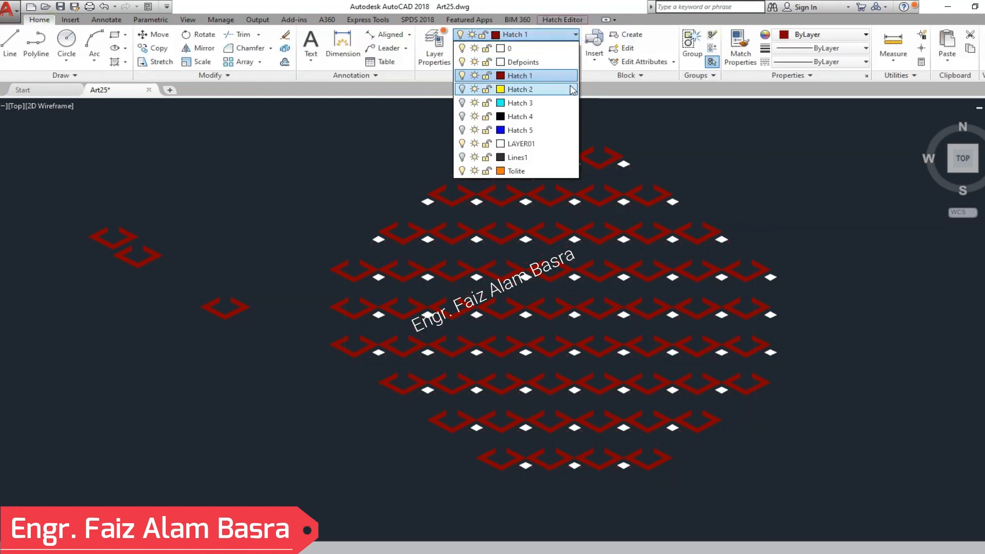
left_click(550, 148)
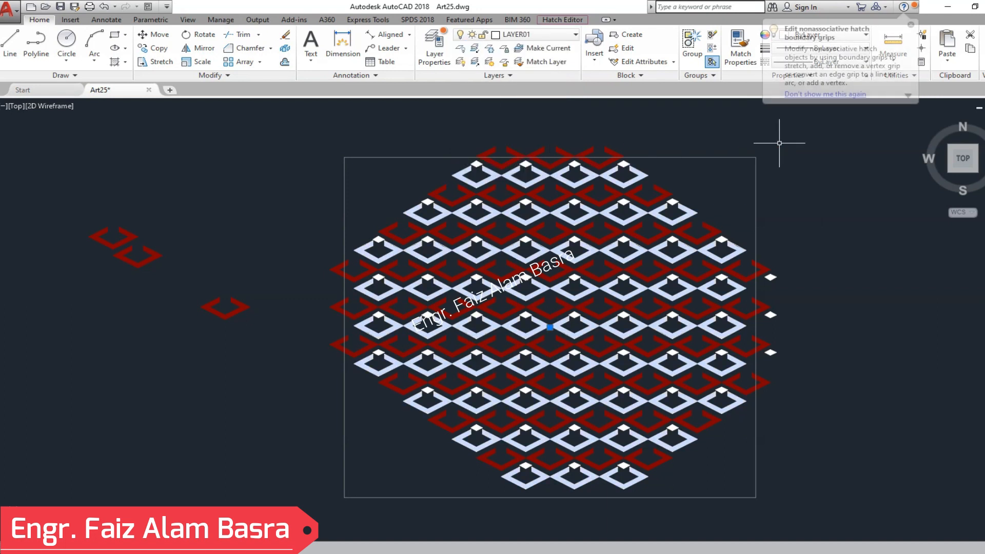
left_click(575, 34)
left_click(462, 144)
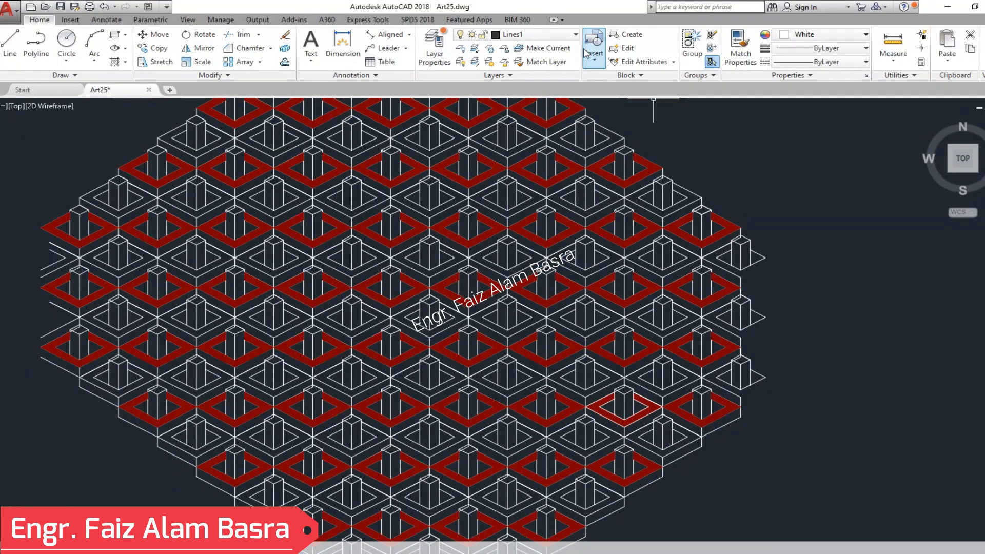
- Turn on the layers LAYER01, Hatch 5, Hatch 2, Hatch 3 and Hatch 4
left_click(564, 34)
left_click(462, 144)
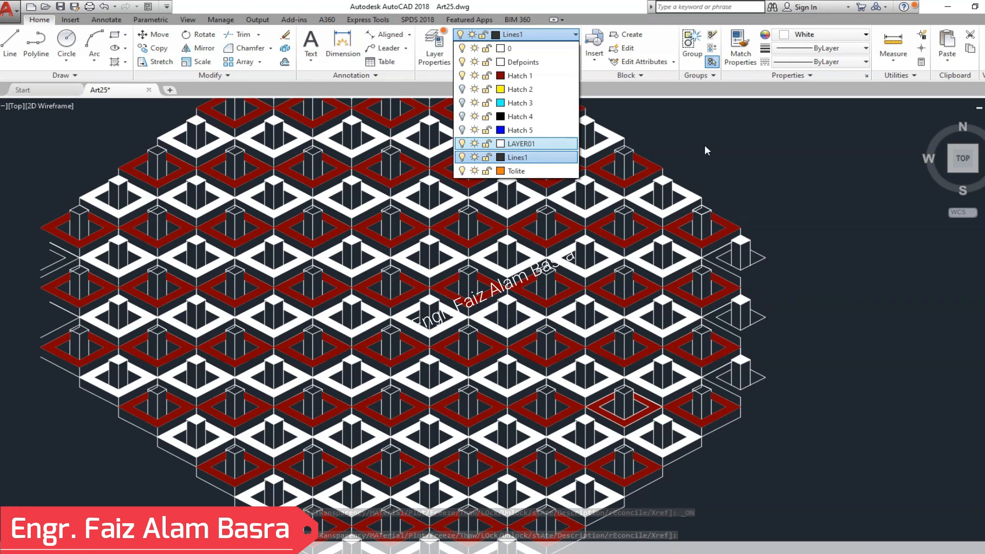
left_click(462, 130)
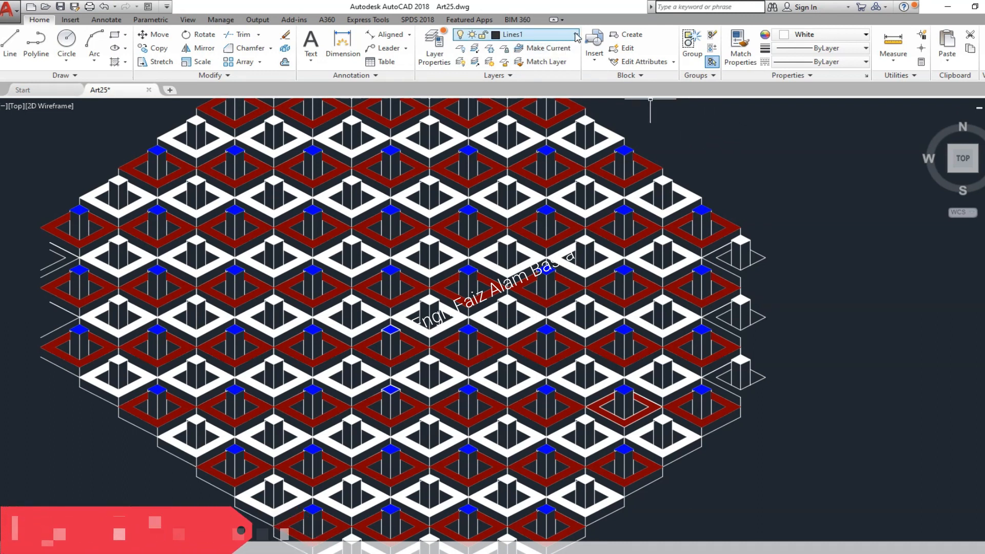
left_click(518, 34)
left_click(462, 89)
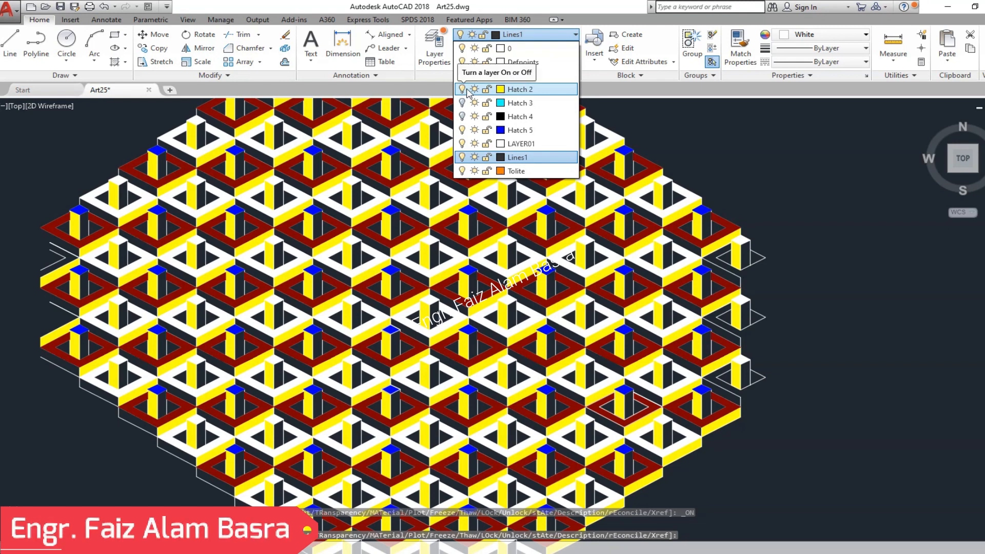
left_click(462, 103)
left_click(462, 116)
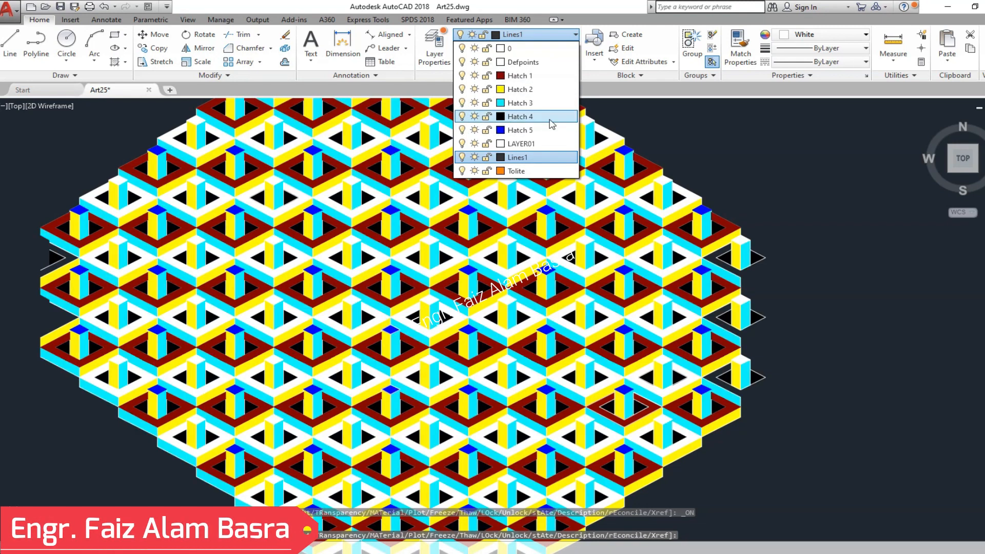
- Set the color of the grouped white rhombus-frame hatches in the alternate rows to 199,200,202
left_click(769, 148)
scroll(516, 214, "down", 2)
scroll(550, 259, "up", 2)
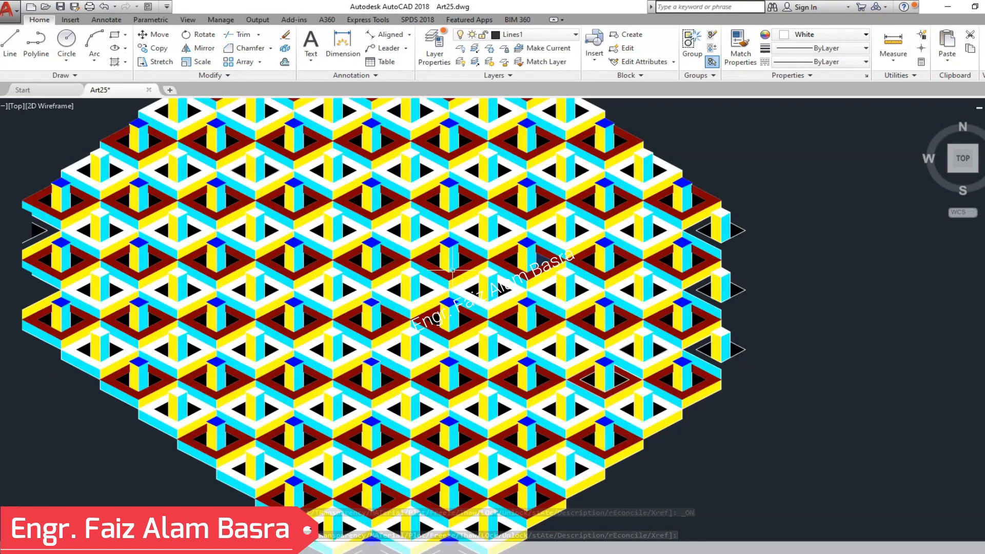
scroll(442, 269, "up", 2)
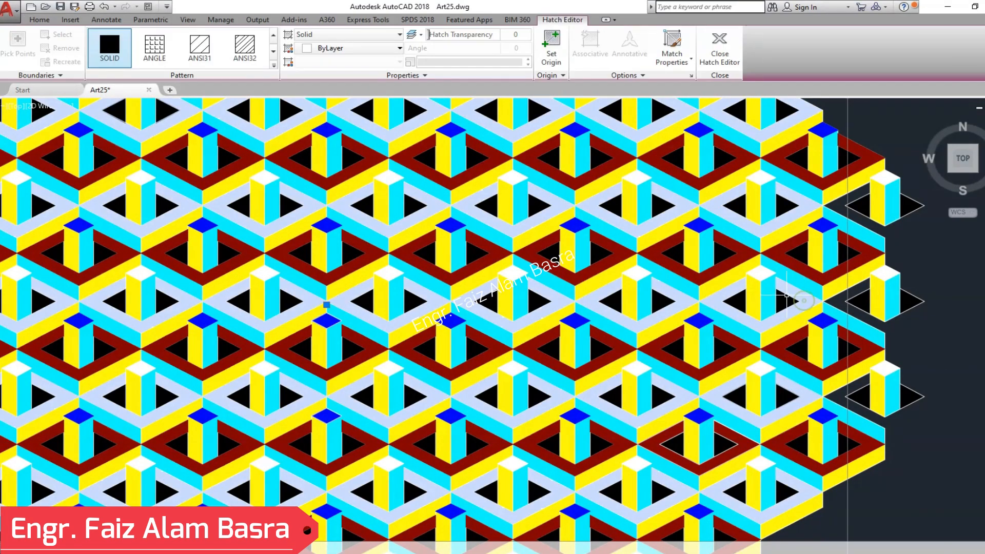
left_click(392, 48)
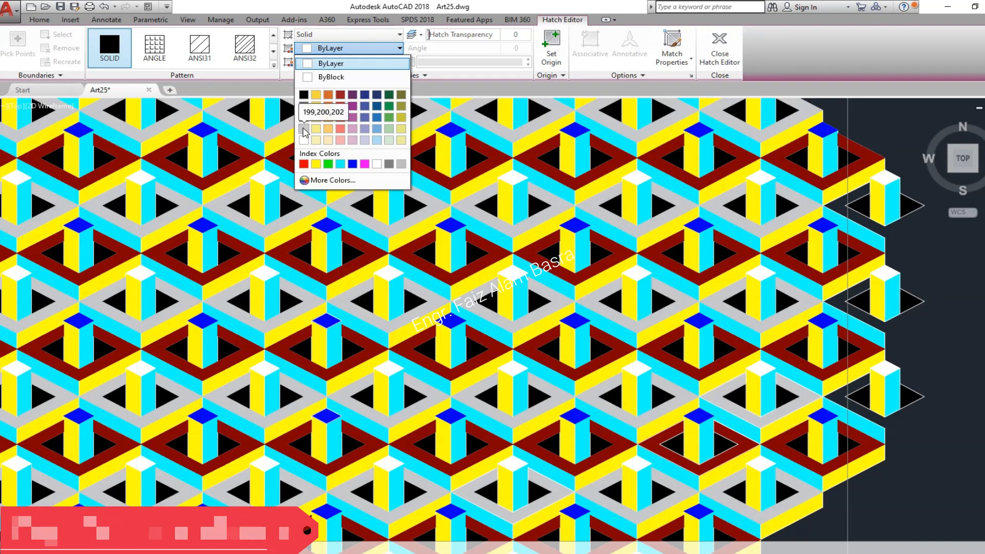
left_click(303, 130)
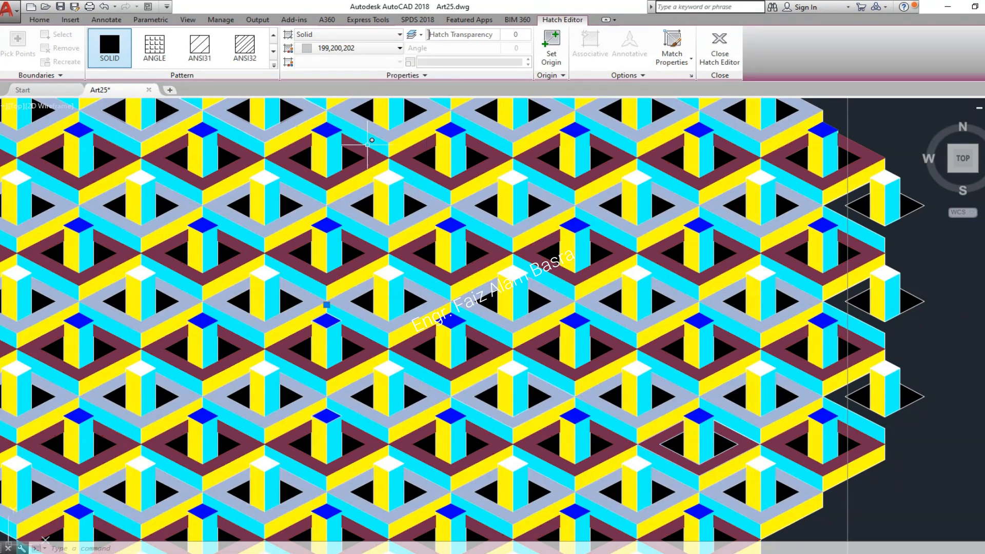
key("Return")
- Match the white pillar-top diamonds to the grey rhombus frames and set their hatch color to 199,200,202
left_click(740, 46)
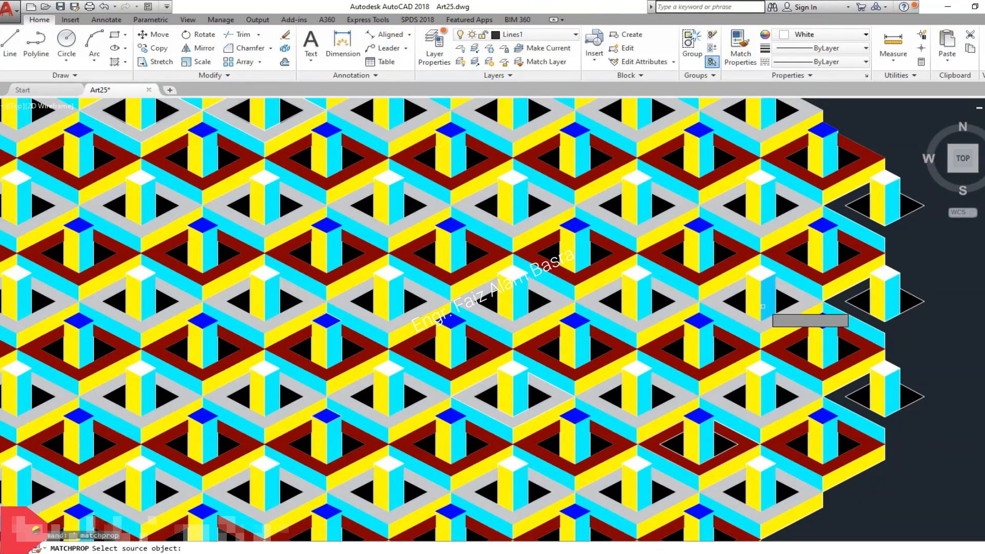
left_click(762, 306)
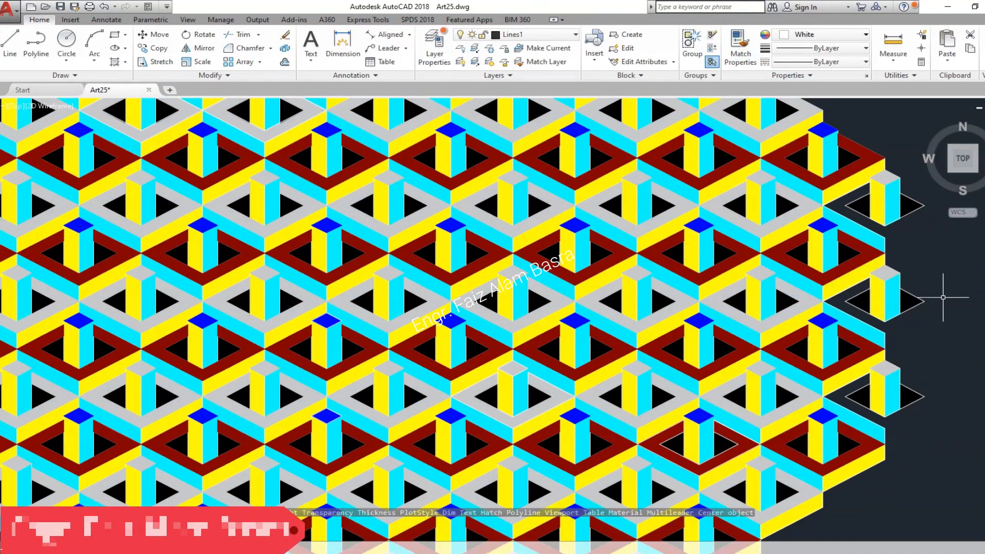
left_click(762, 275)
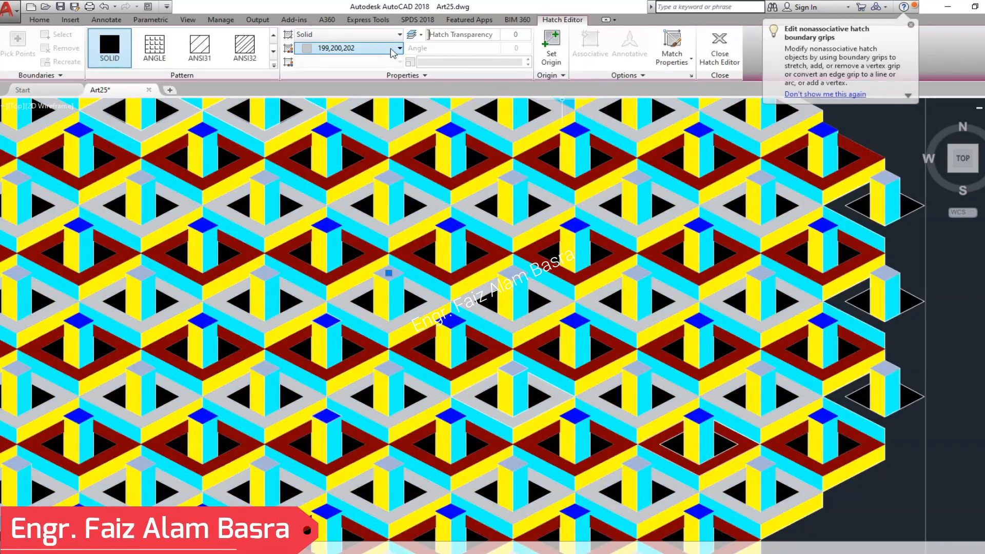
left_click(391, 48)
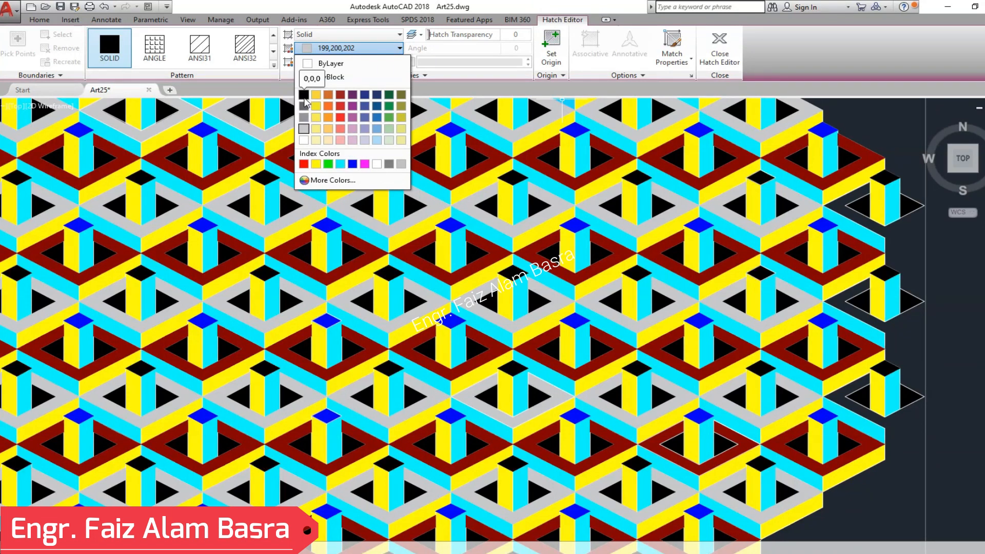
left_click(303, 129)
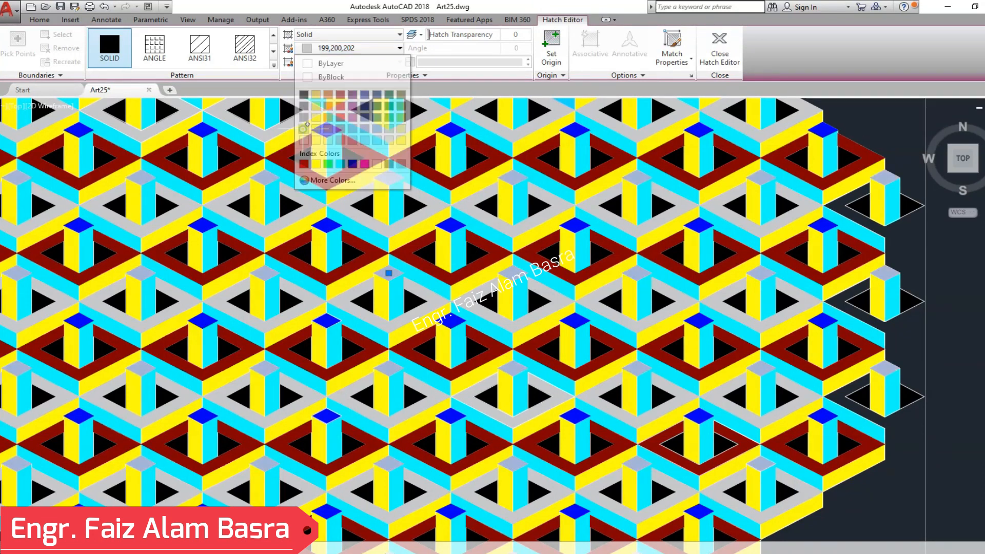
key("Escape")
- Set the cyan side hatch of one pillar in a grey-frame row to color 99,100,102
scroll(409, 328, "up", 3)
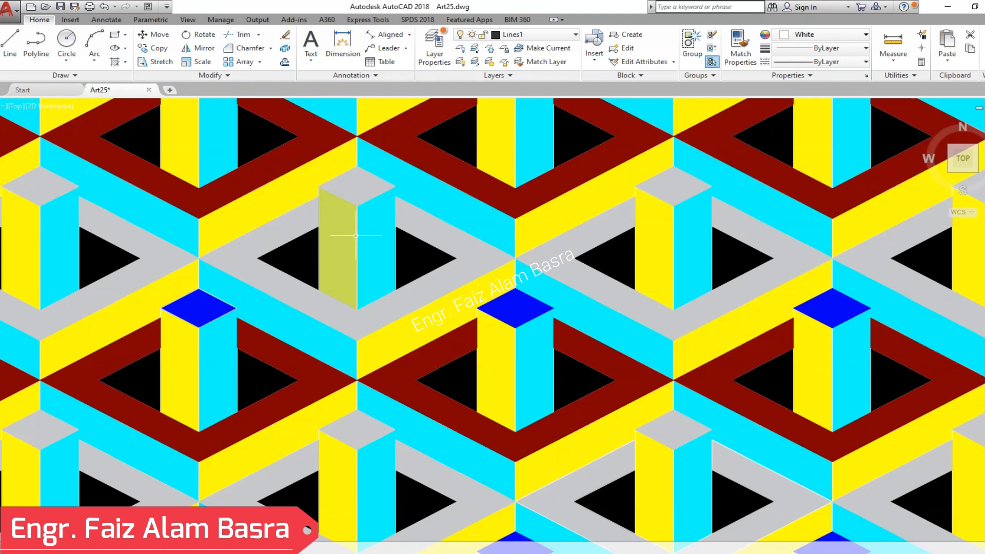
left_click(376, 248)
left_click(379, 51)
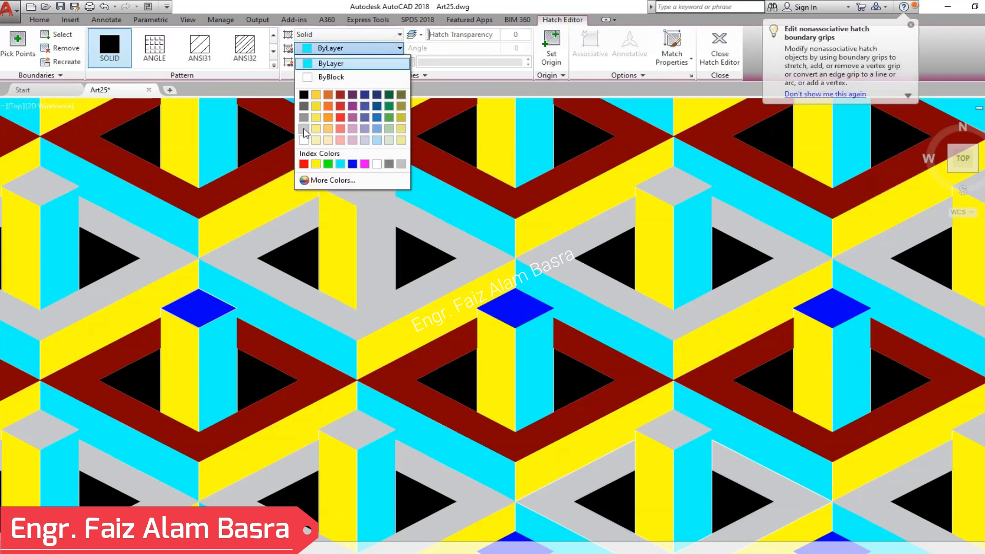
left_click(303, 106)
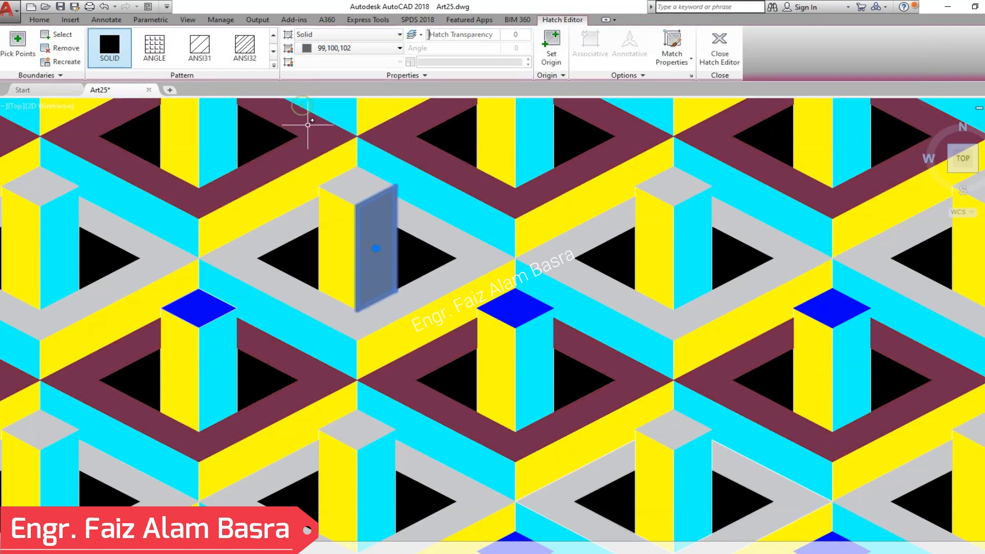
key("Escape")
- Recolor the yellow side hatch of the same pillar to light orange
left_click(346, 235)
left_click(359, 48)
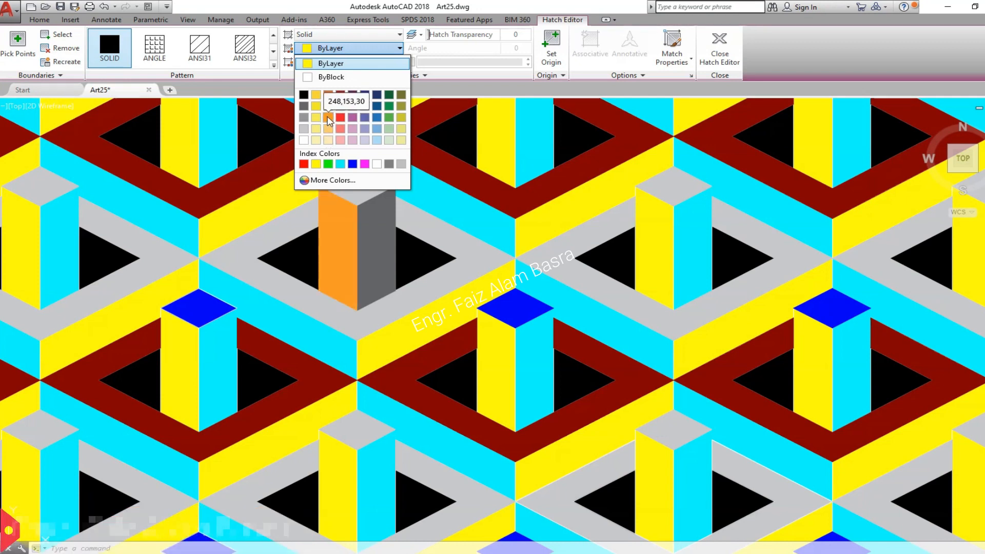
left_click(316, 129)
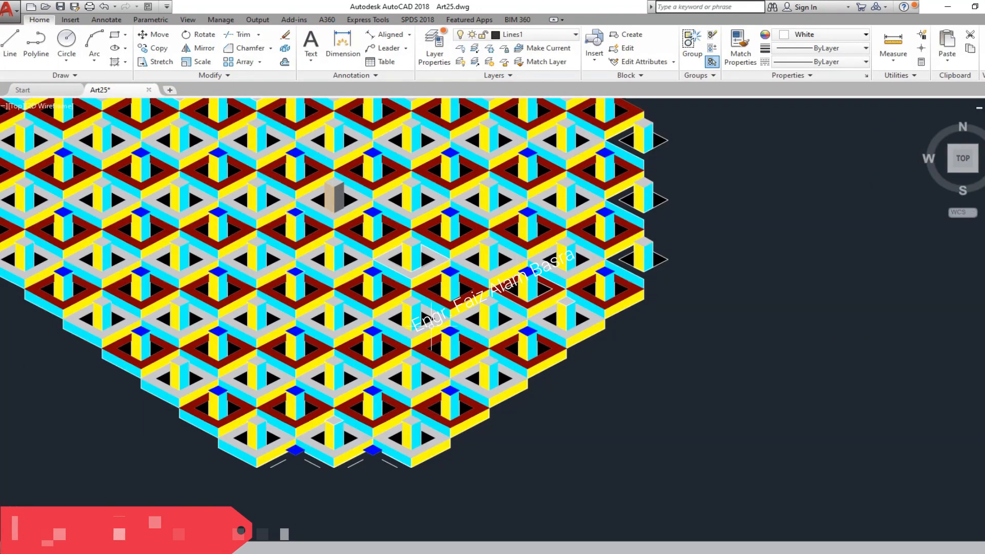
- Select the yellow side-band hatch beneath the outermost grey frame on the pattern's lower-right stepped edge and open its color choices
scroll(564, 298, "up", 3)
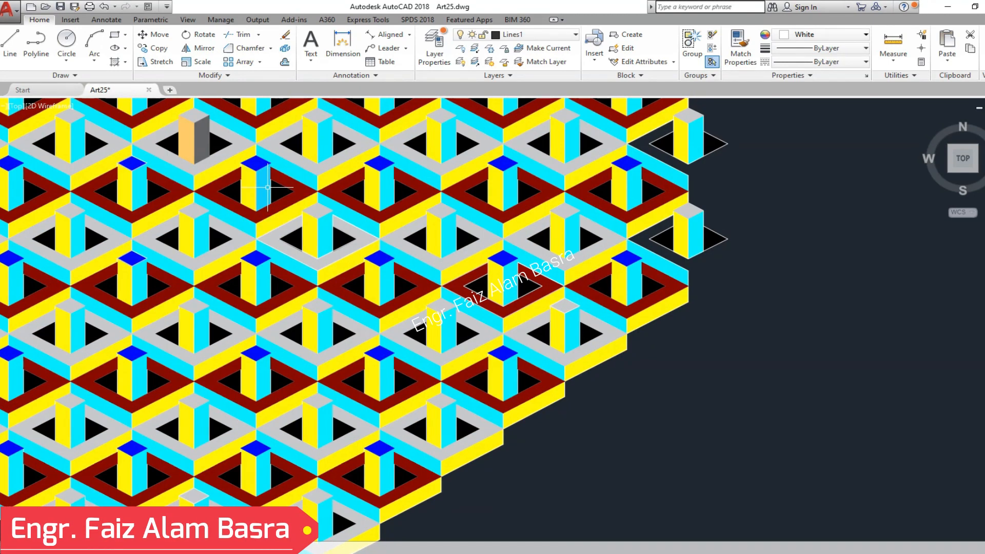
scroll(450, 282, "down", 2)
scroll(360, 330, "up", 2)
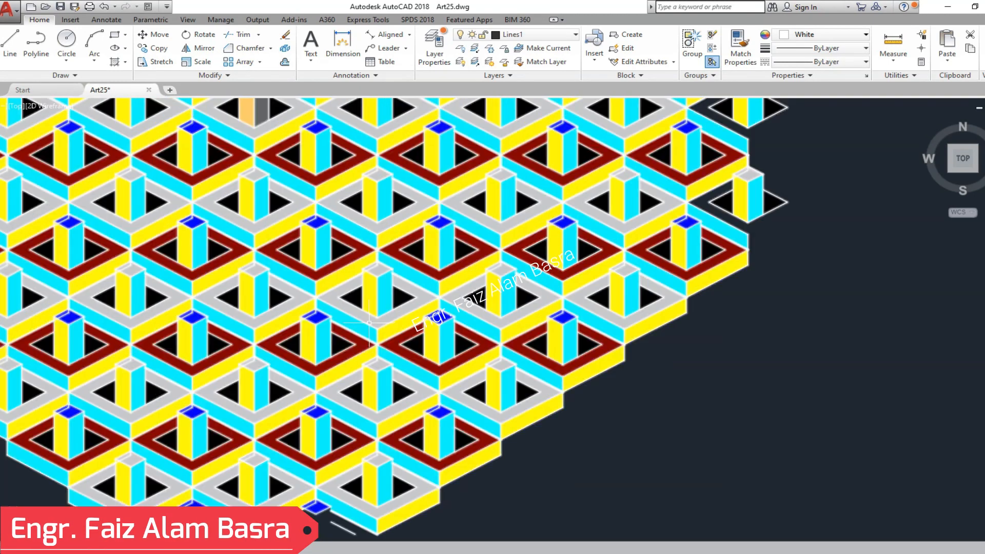
scroll(375, 319, "down", 2)
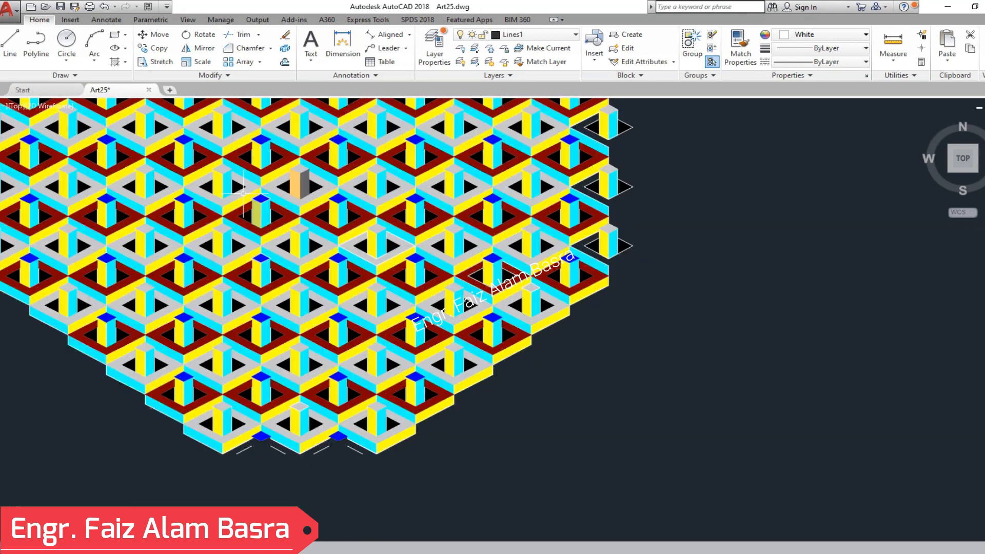
scroll(289, 239, "up", 2)
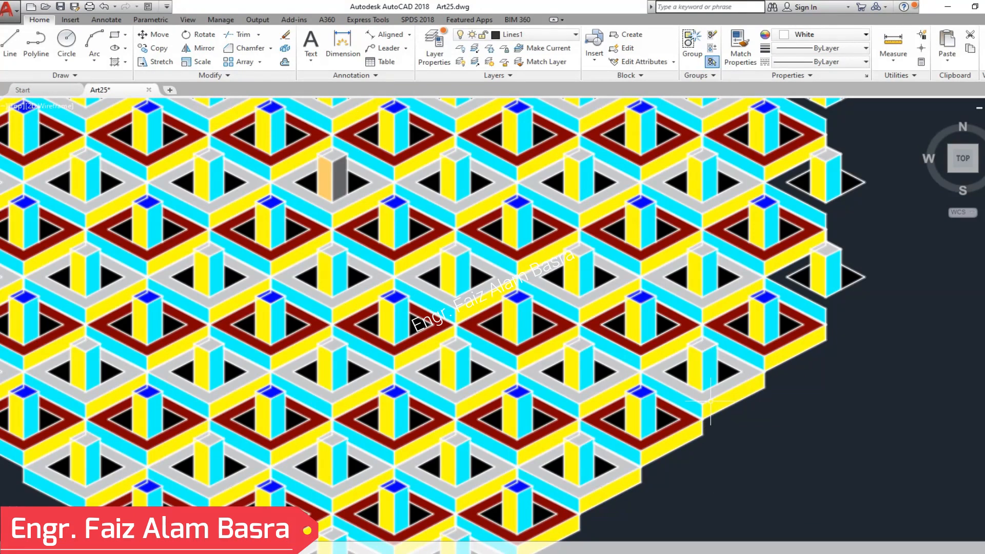
left_click(731, 395)
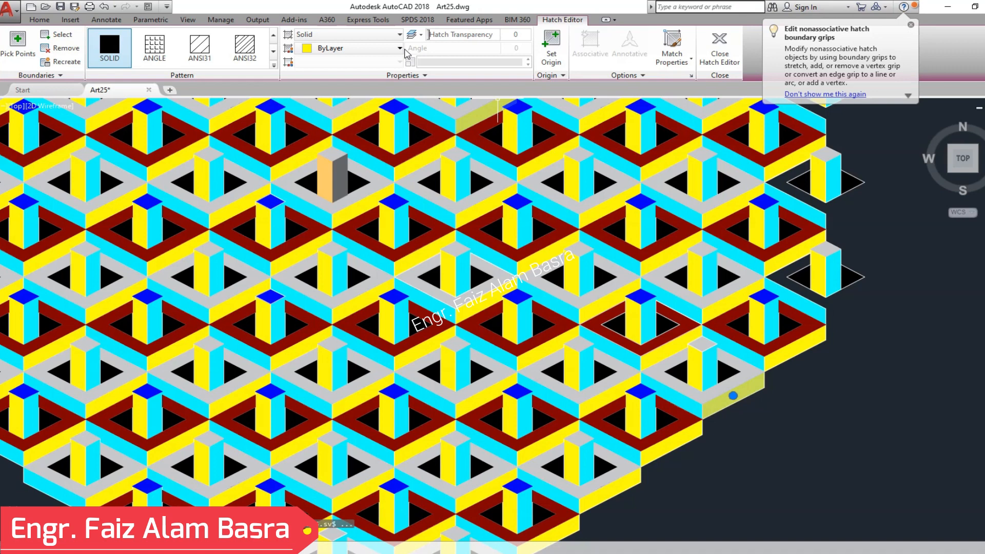
left_click(399, 48)
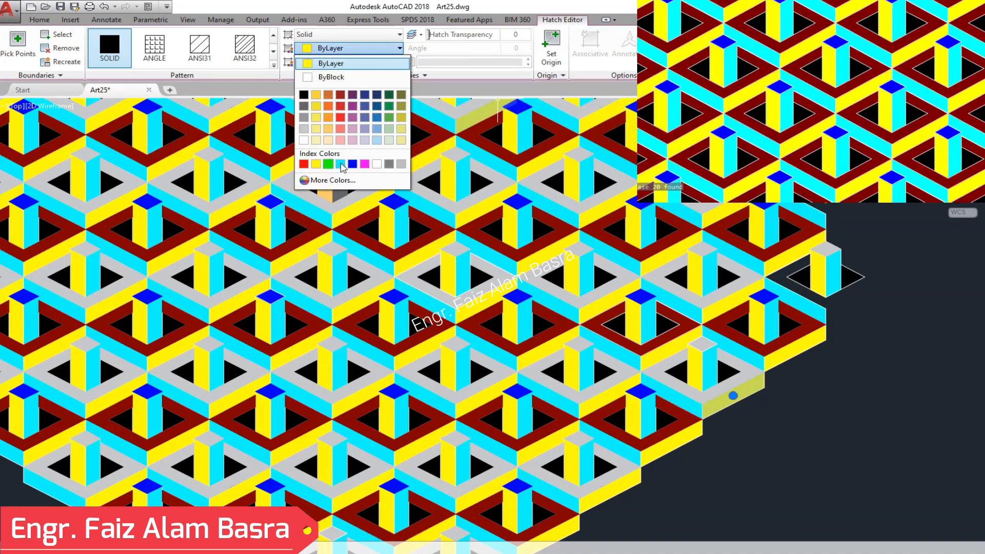